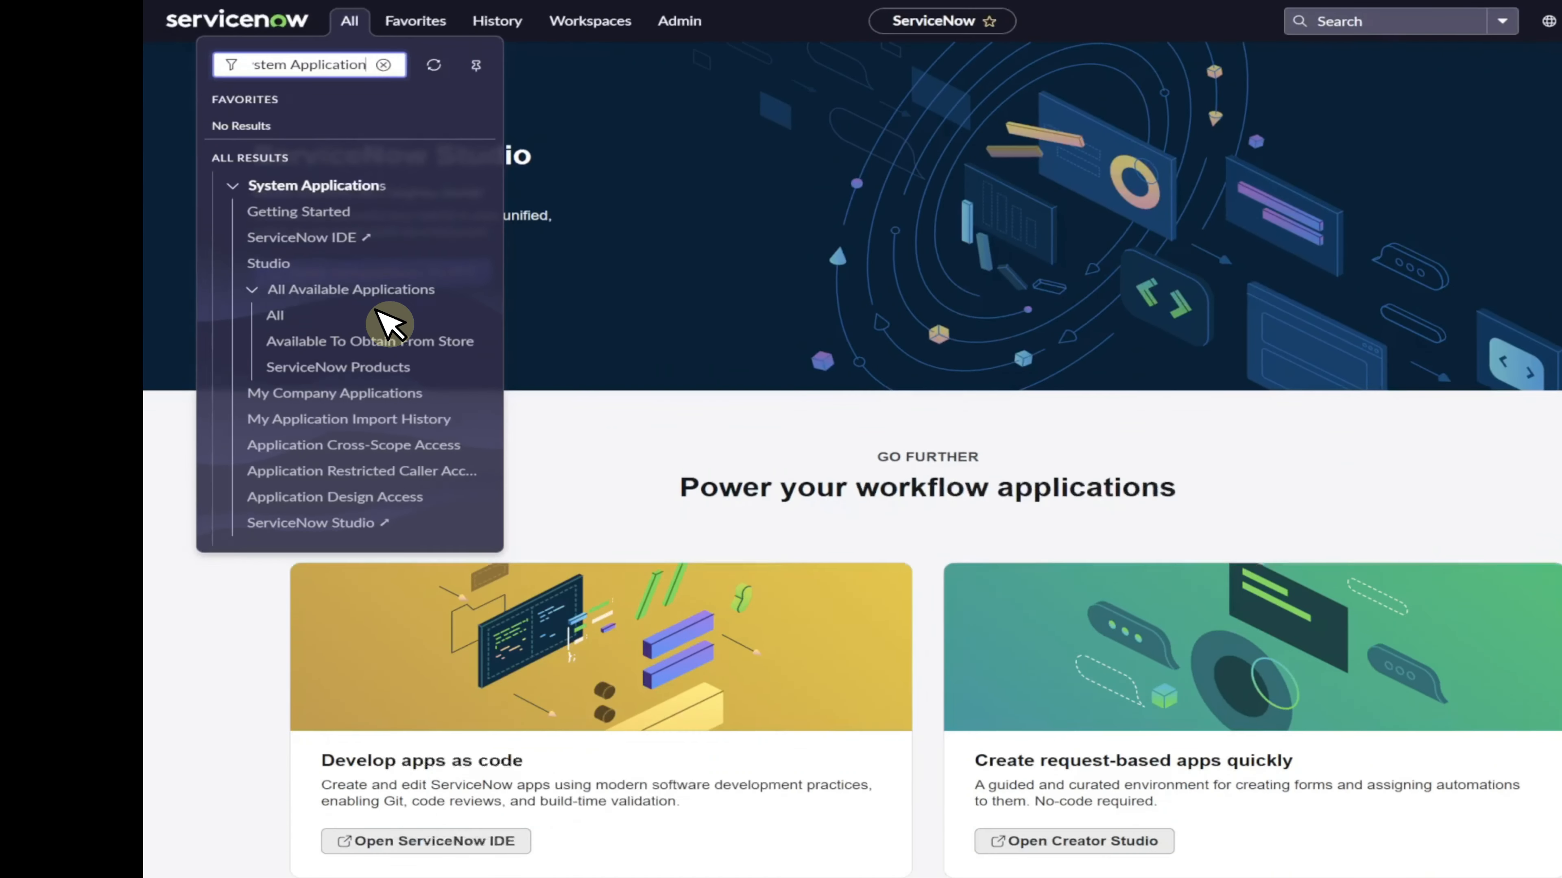
Open the Application Manager and search the licensed applications for Journey Designer.
left_click(421, 417)
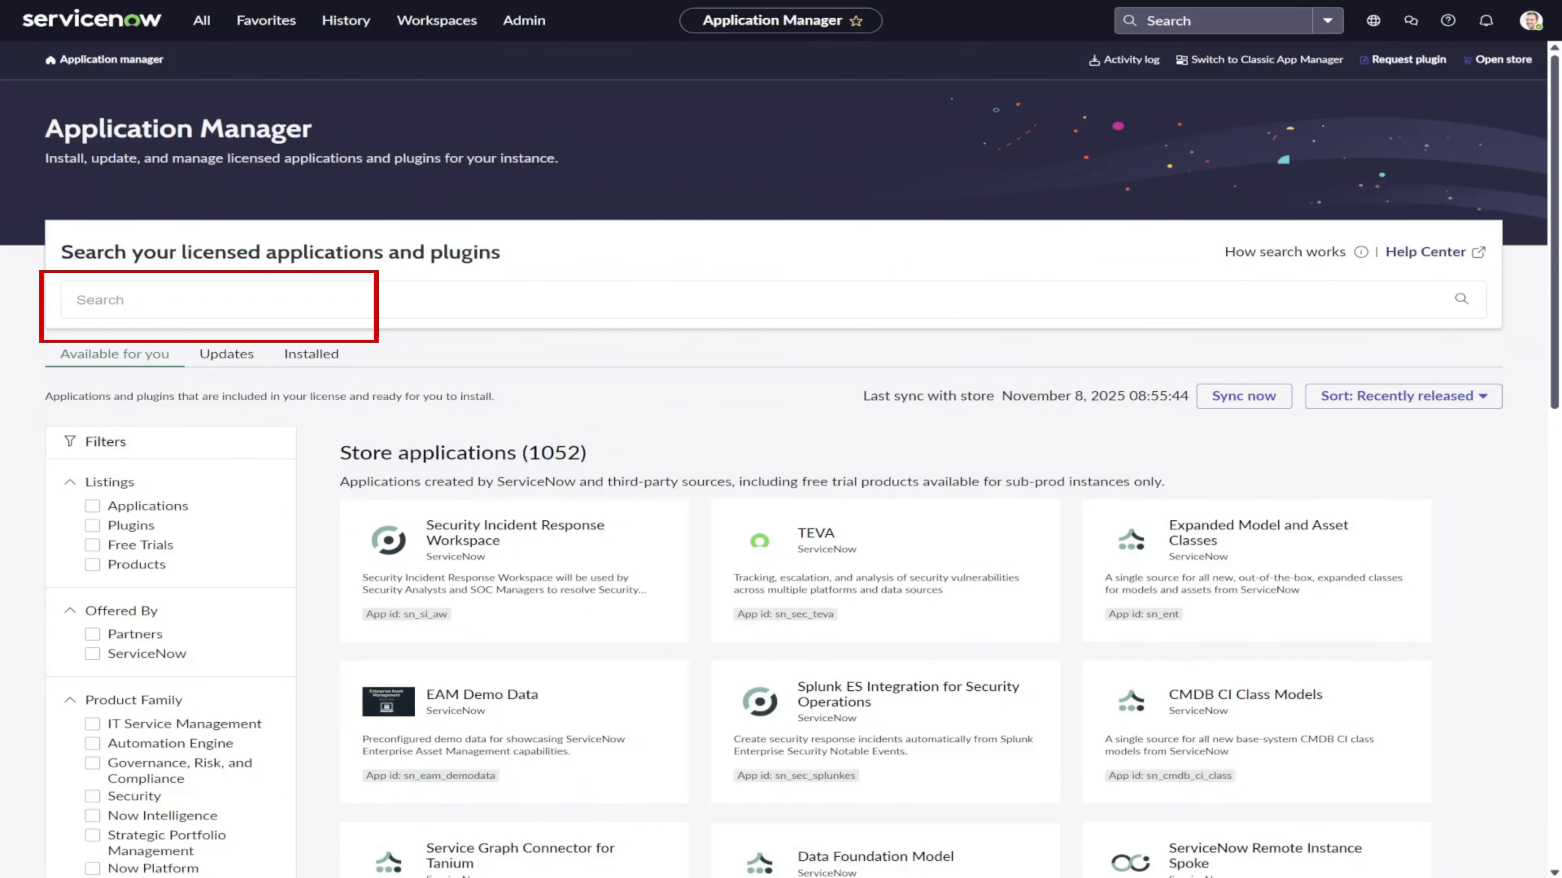
type("Journey Designer")
key("Return")
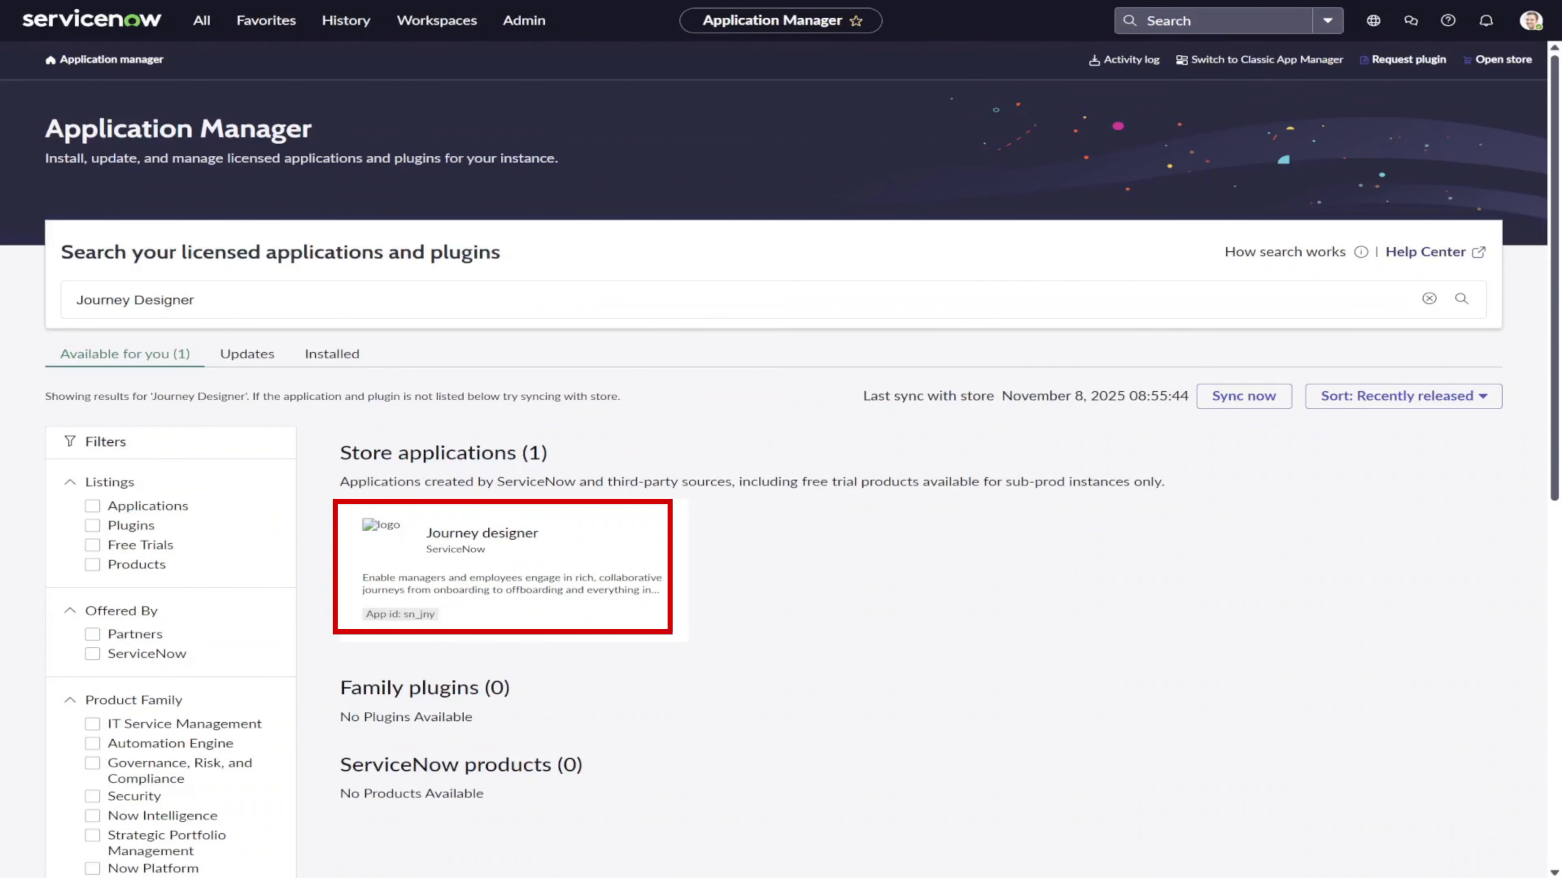
Open the Journey designer application and start its installation with demo data loaded.
left_click(602, 529)
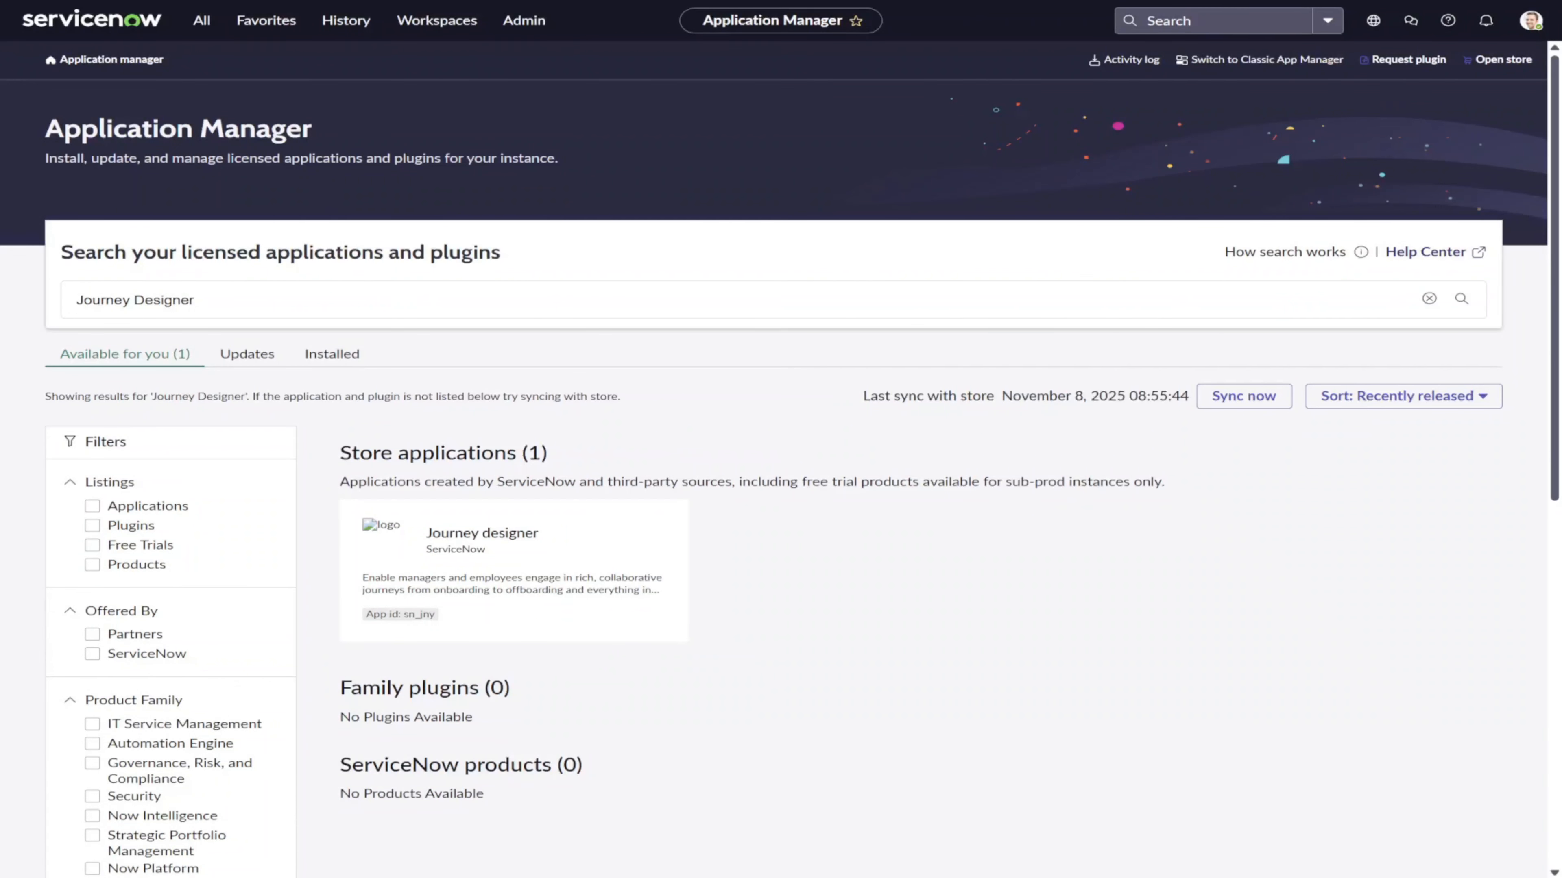
left_click(888, 369)
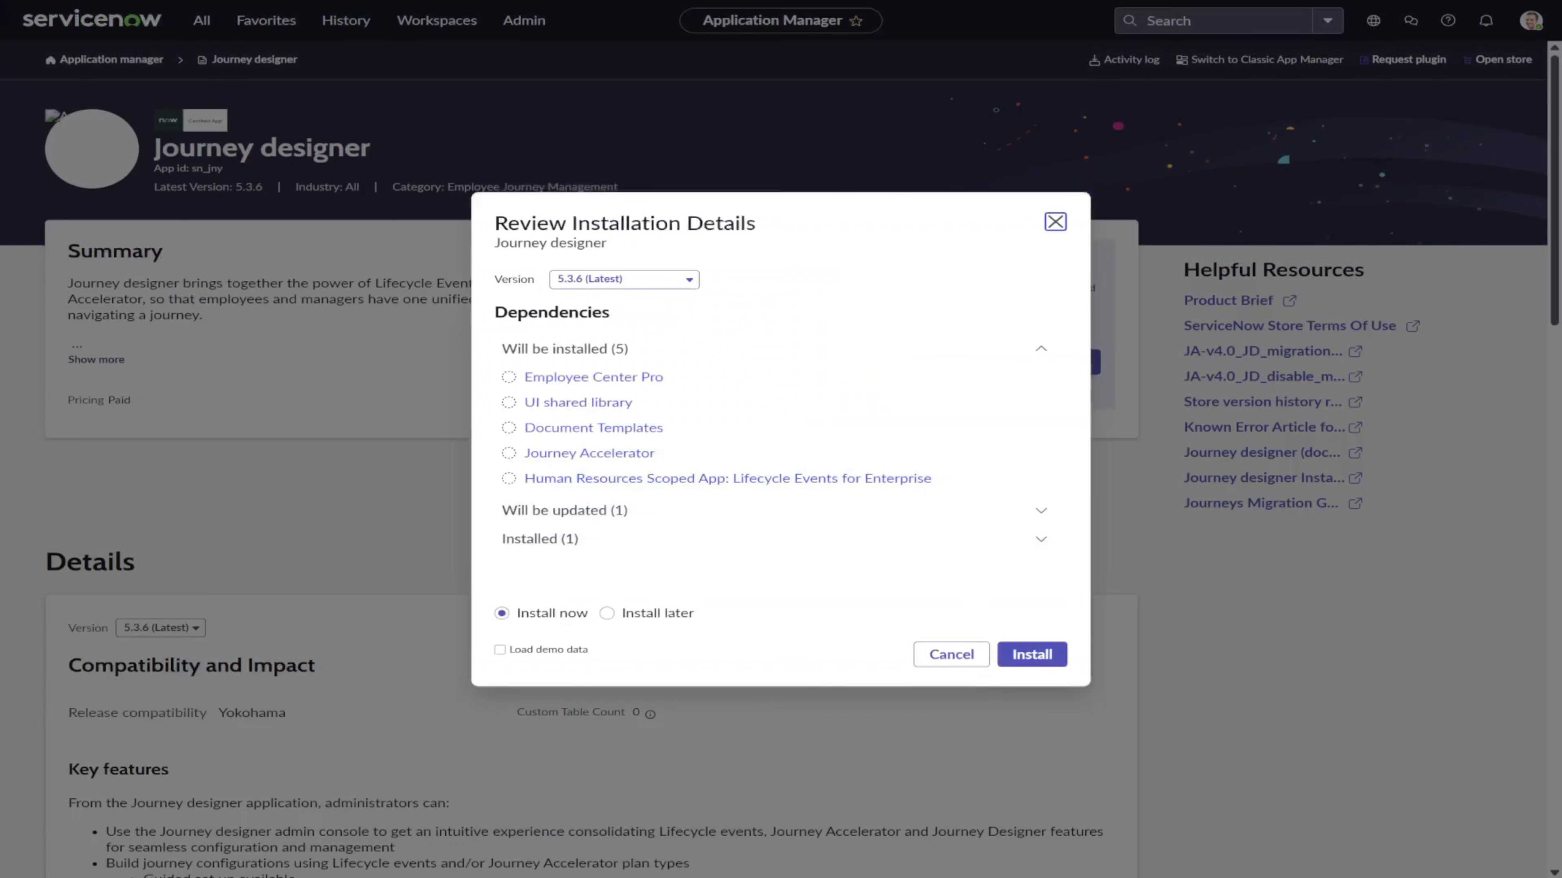
left_click(519, 649)
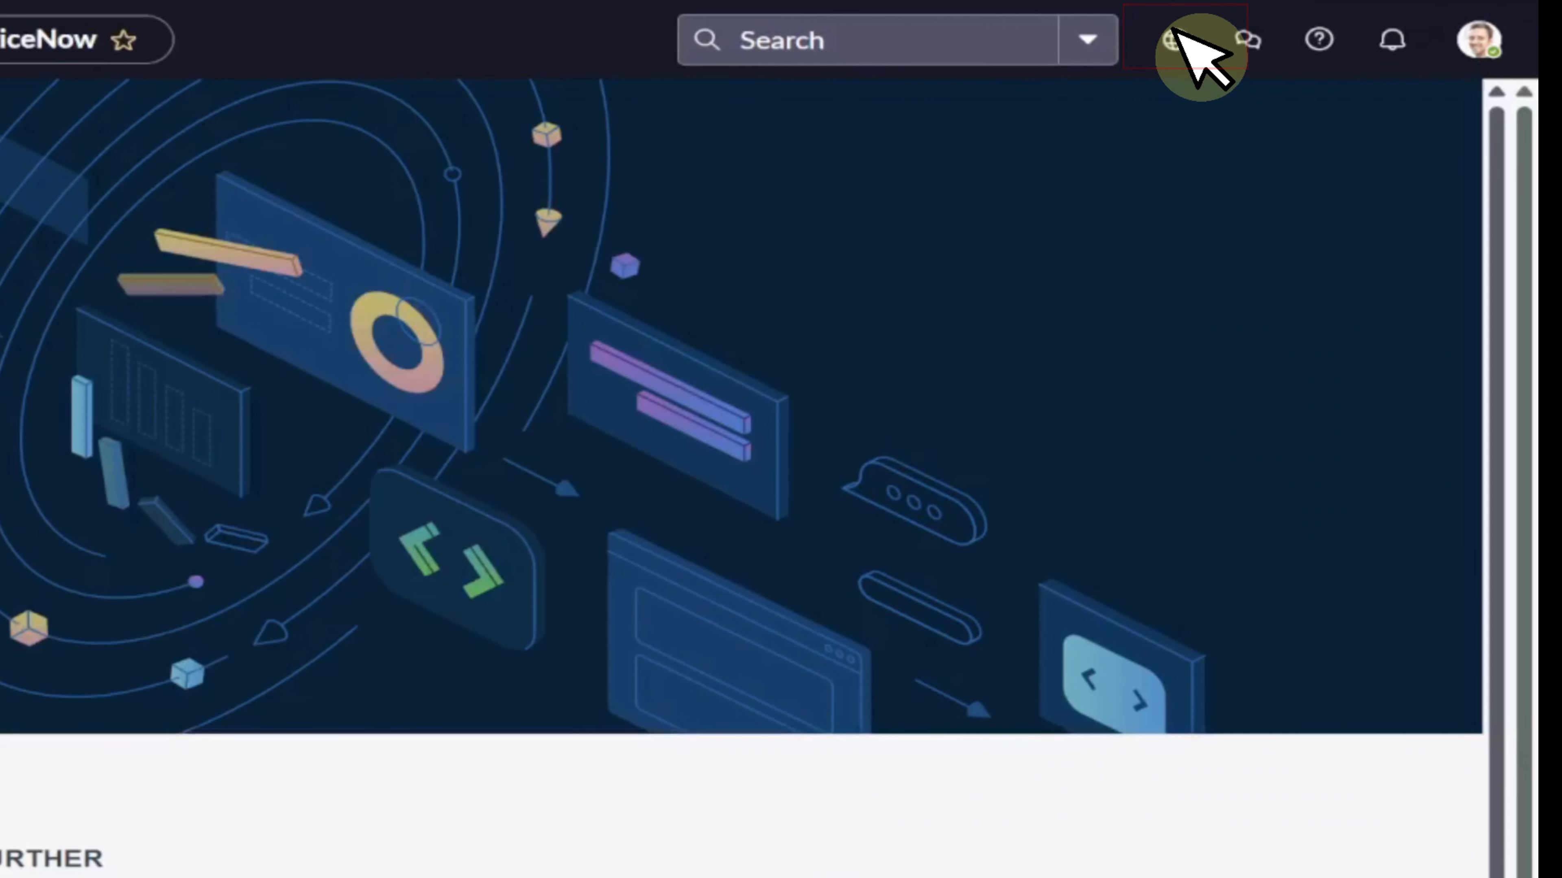
Switch the application scope to Journey designer.
left_click(1278, 30)
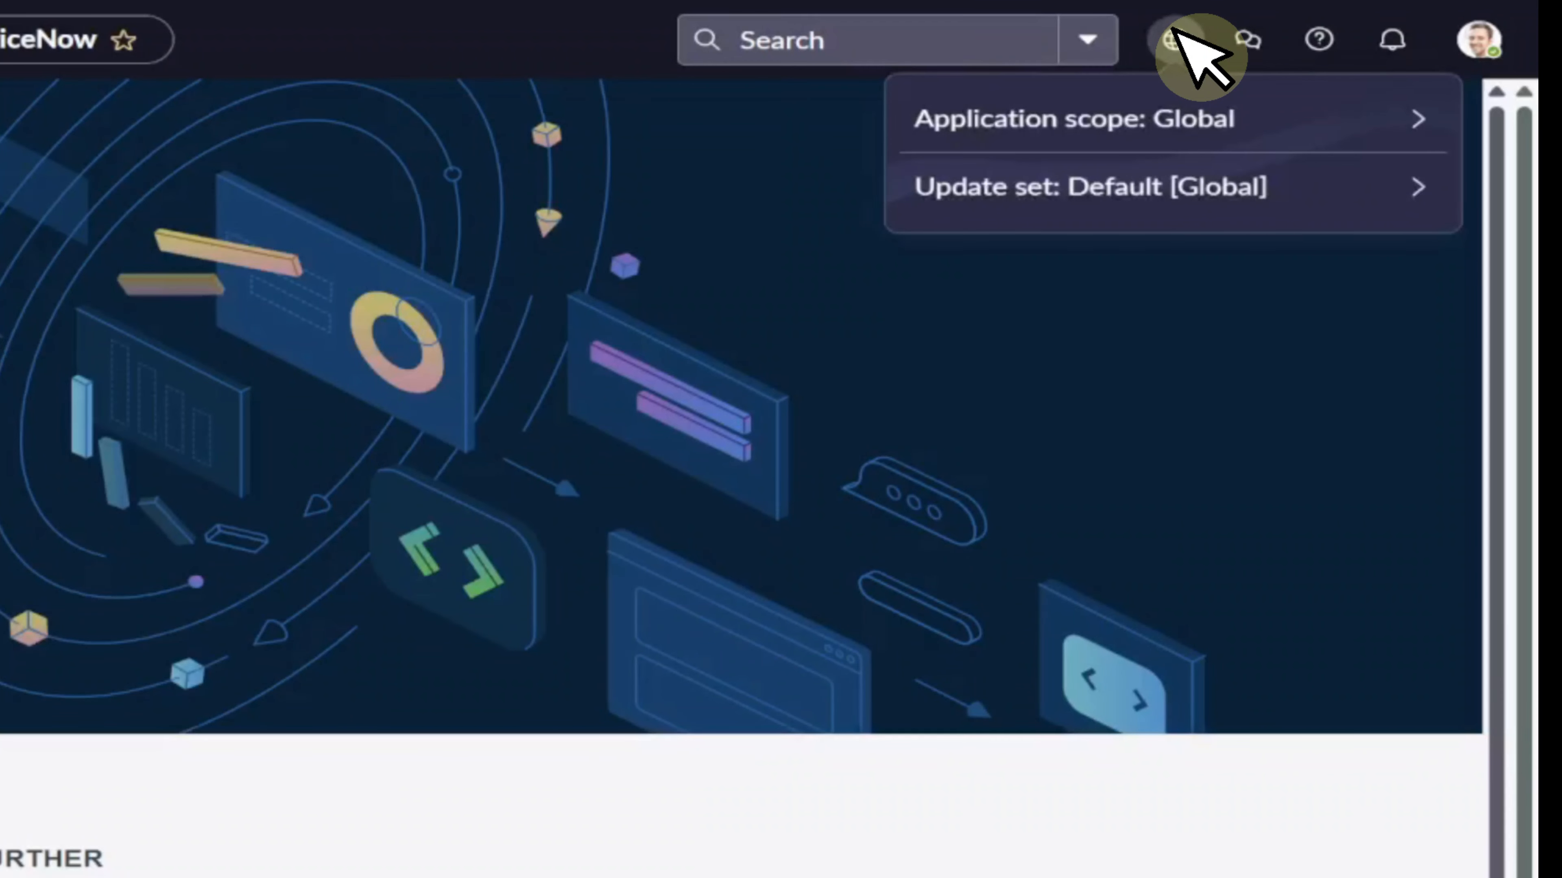
left_click(1186, 115)
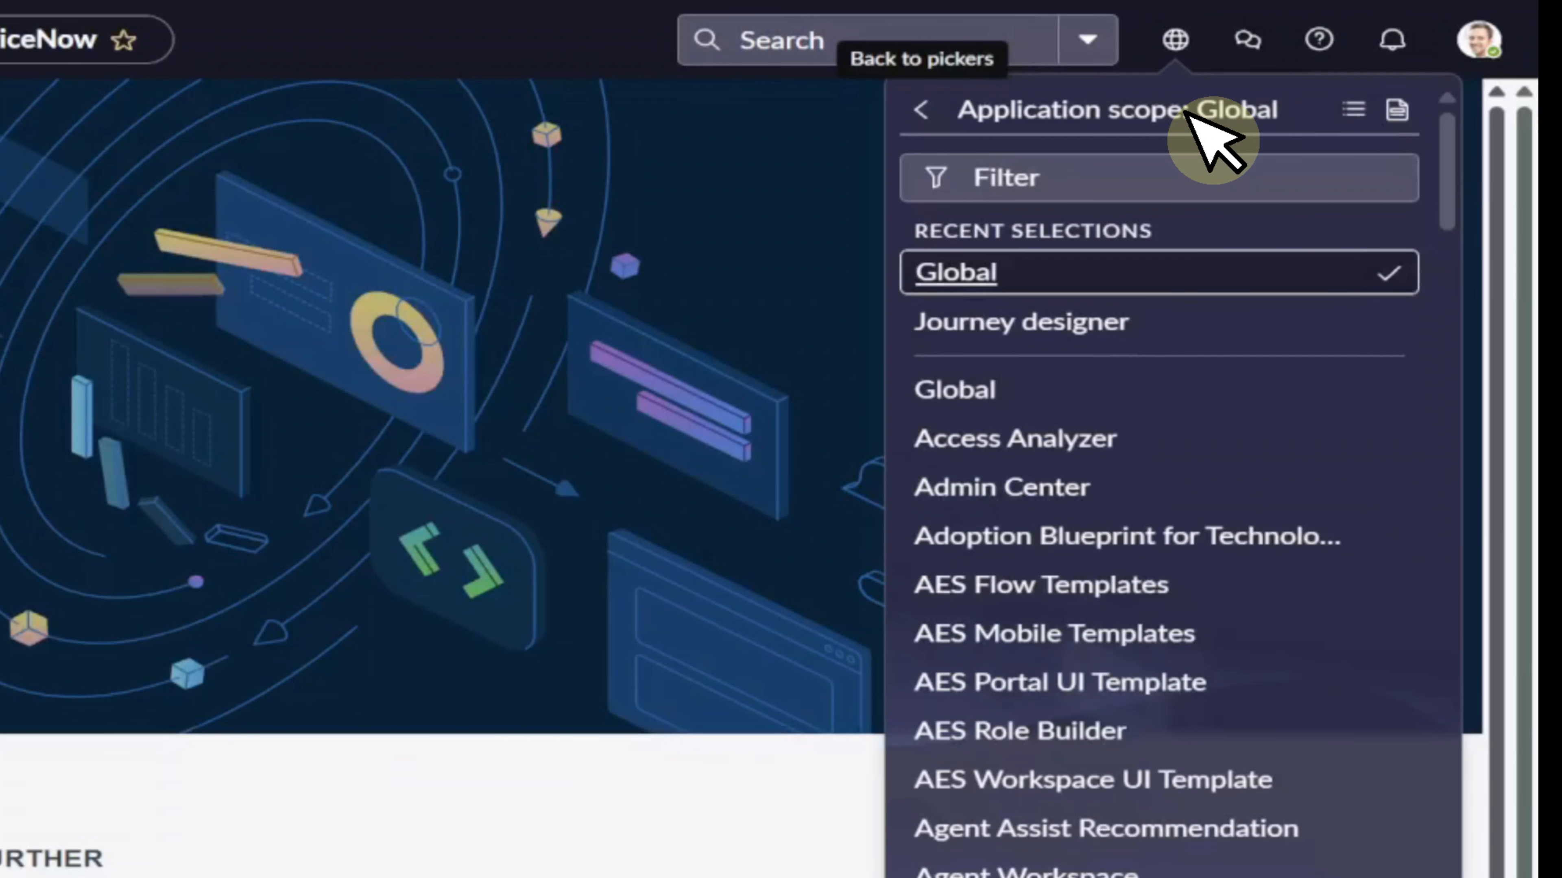
type("journey designer")
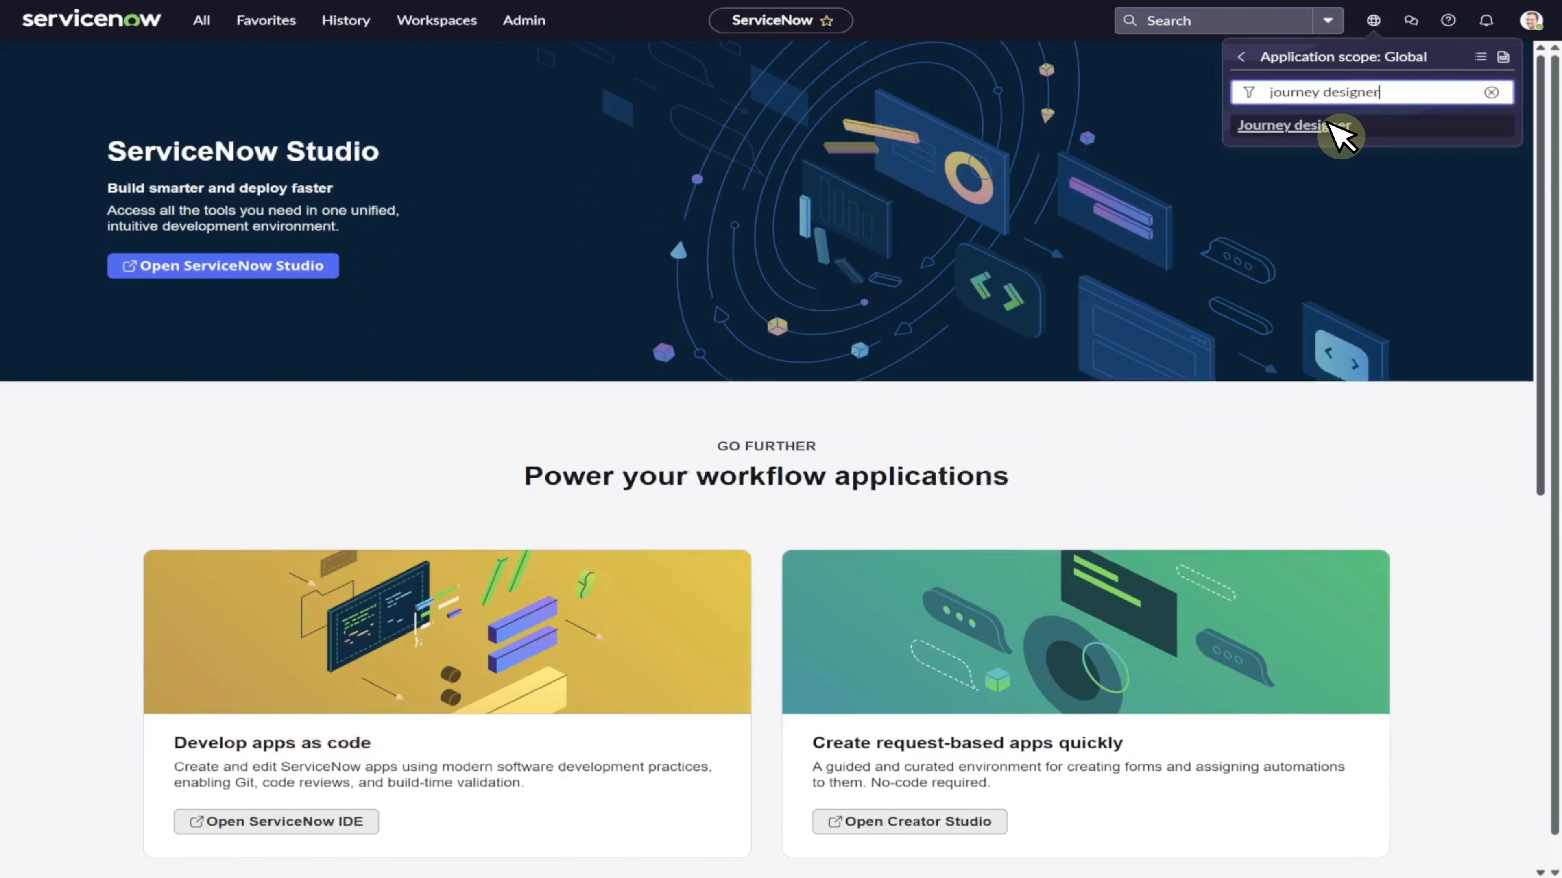
left_click(1088, 245)
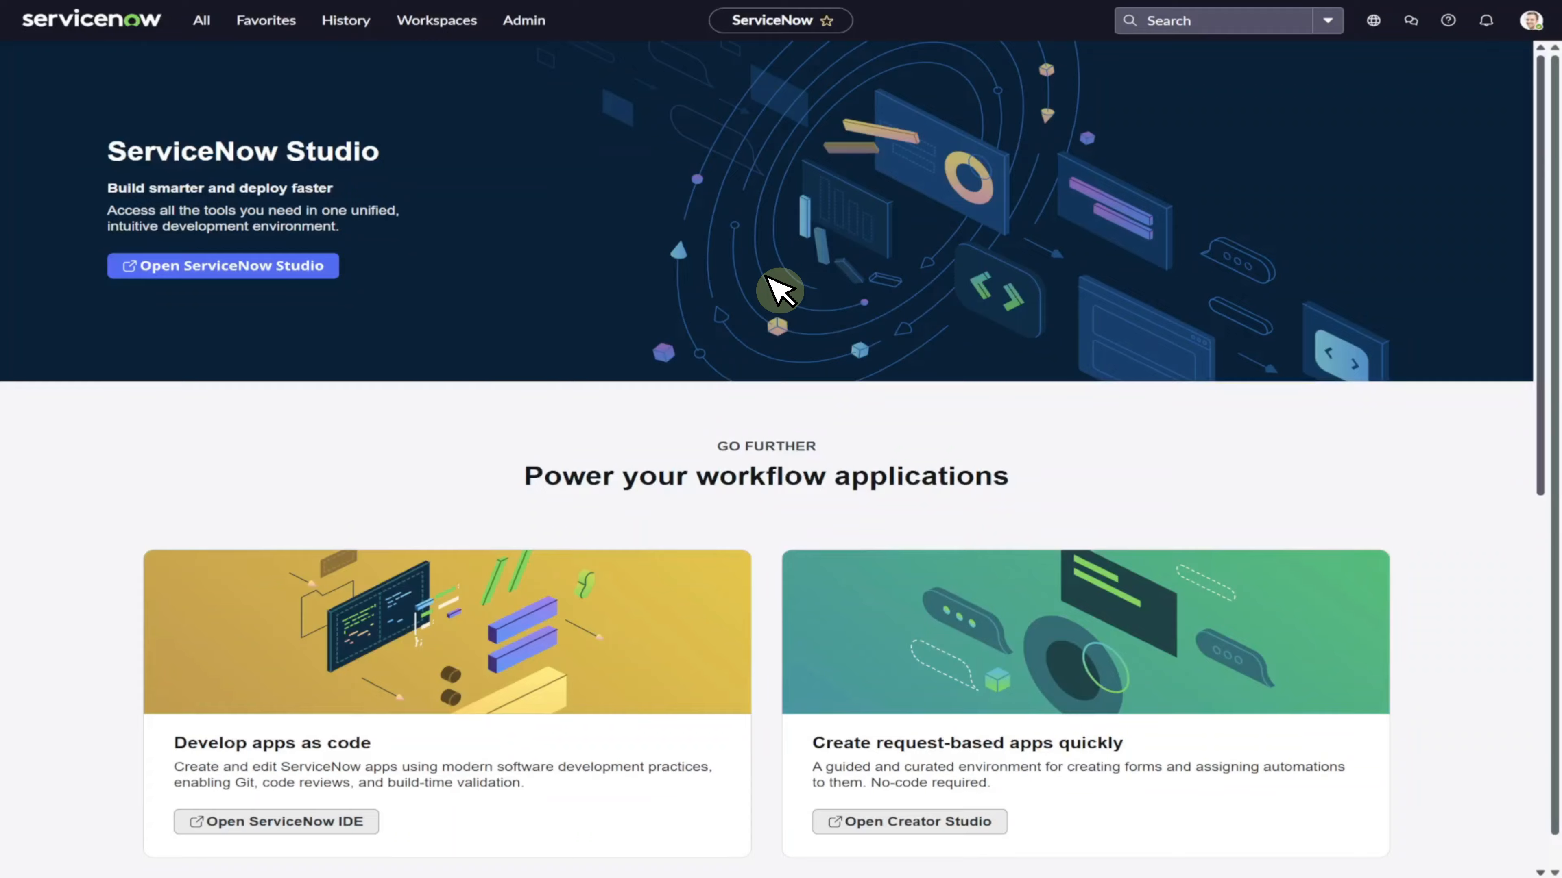
Filter the navigator for journeys and open Manage Journey Types.
left_click(204, 21)
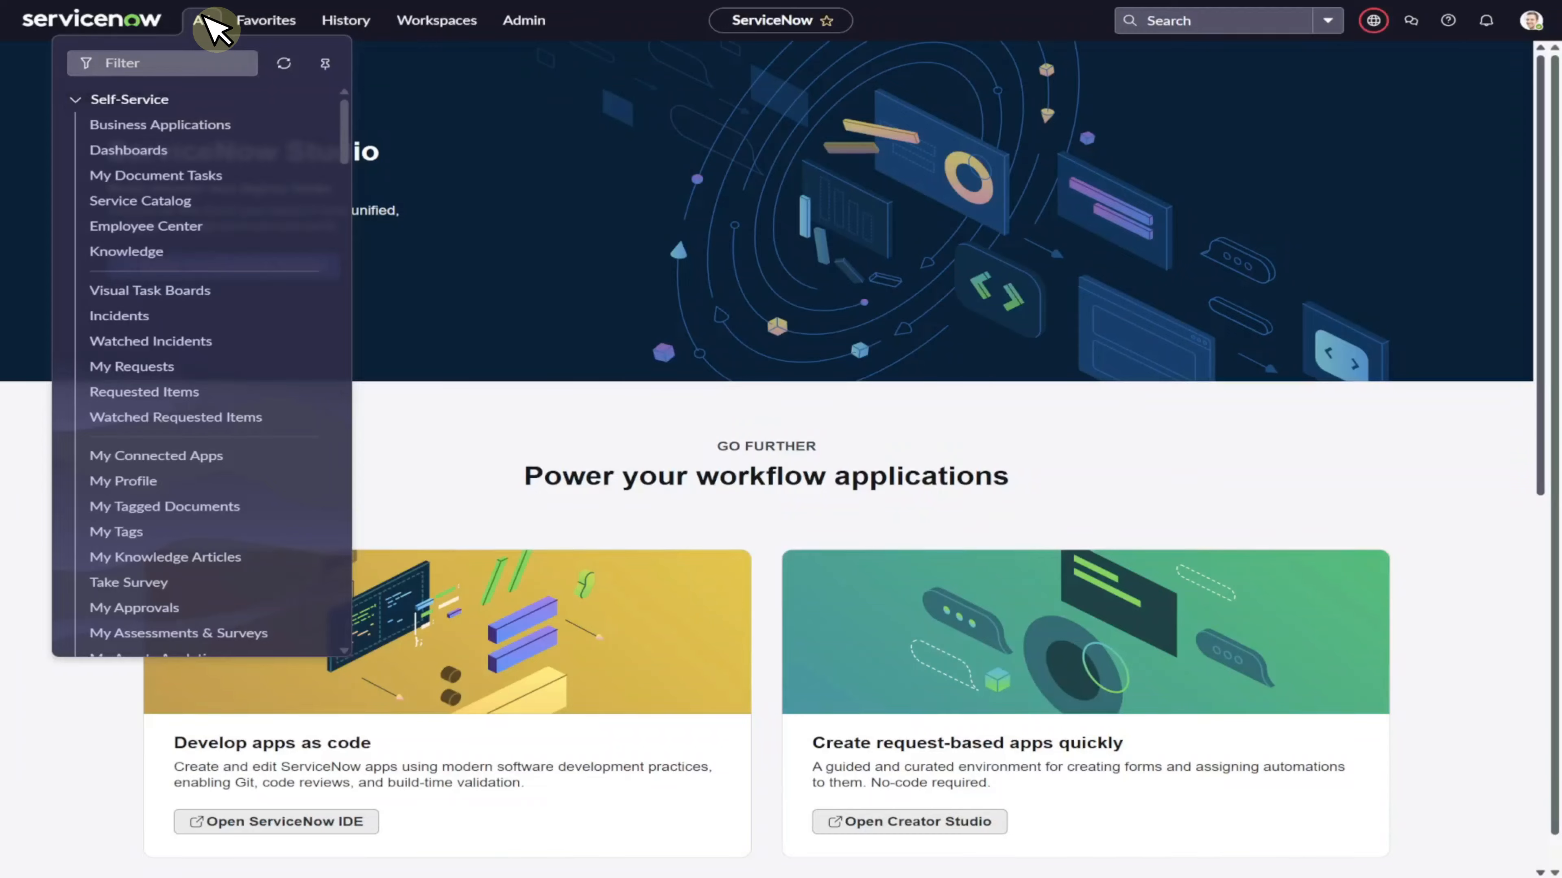
type("journeys")
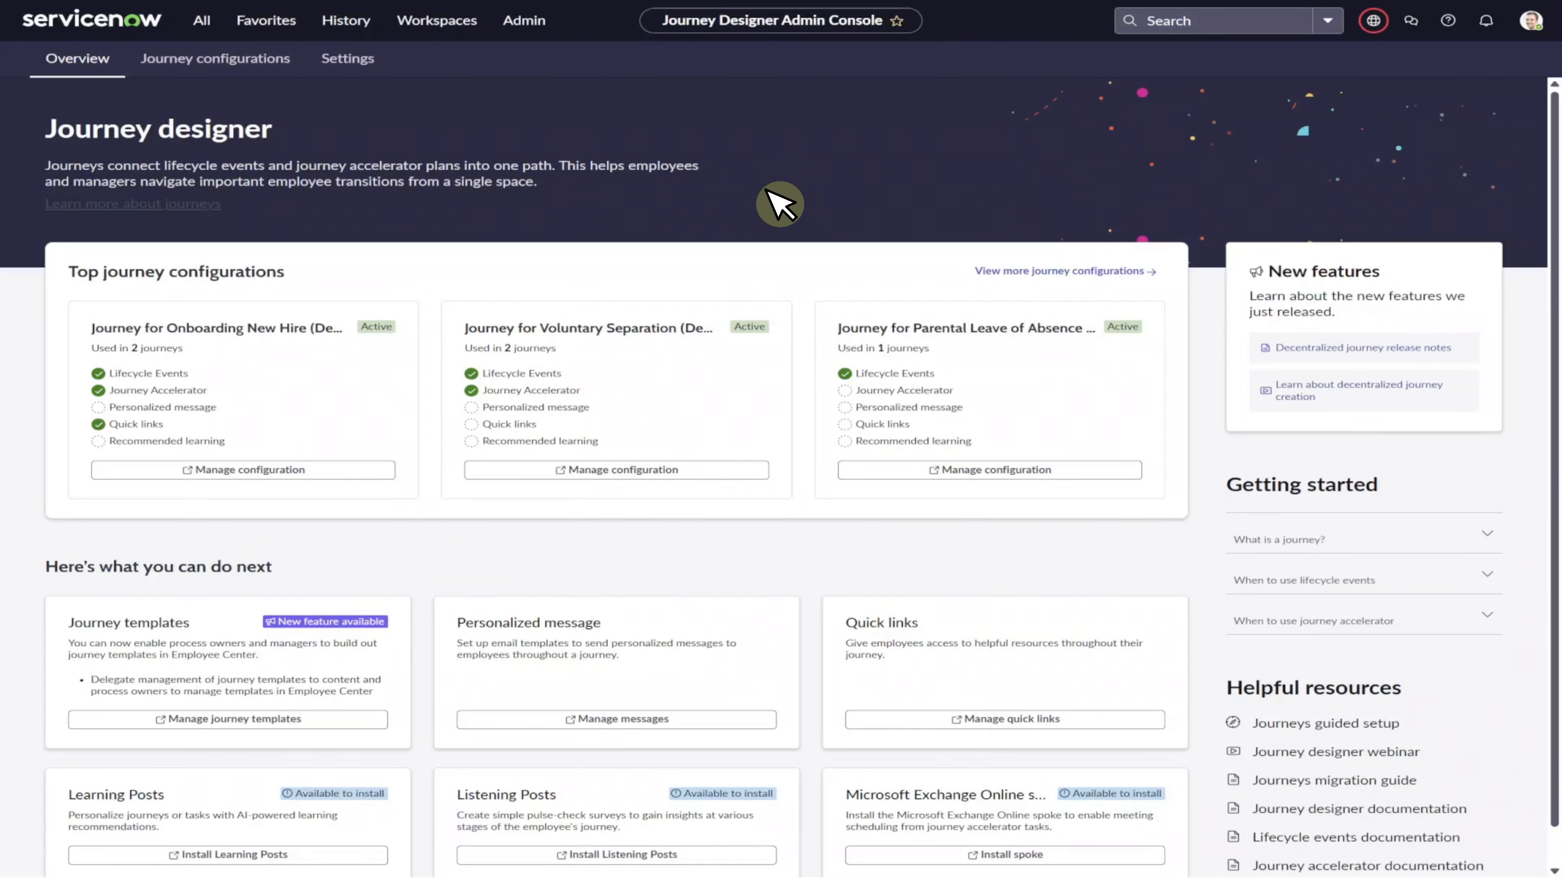
left_click(209, 19)
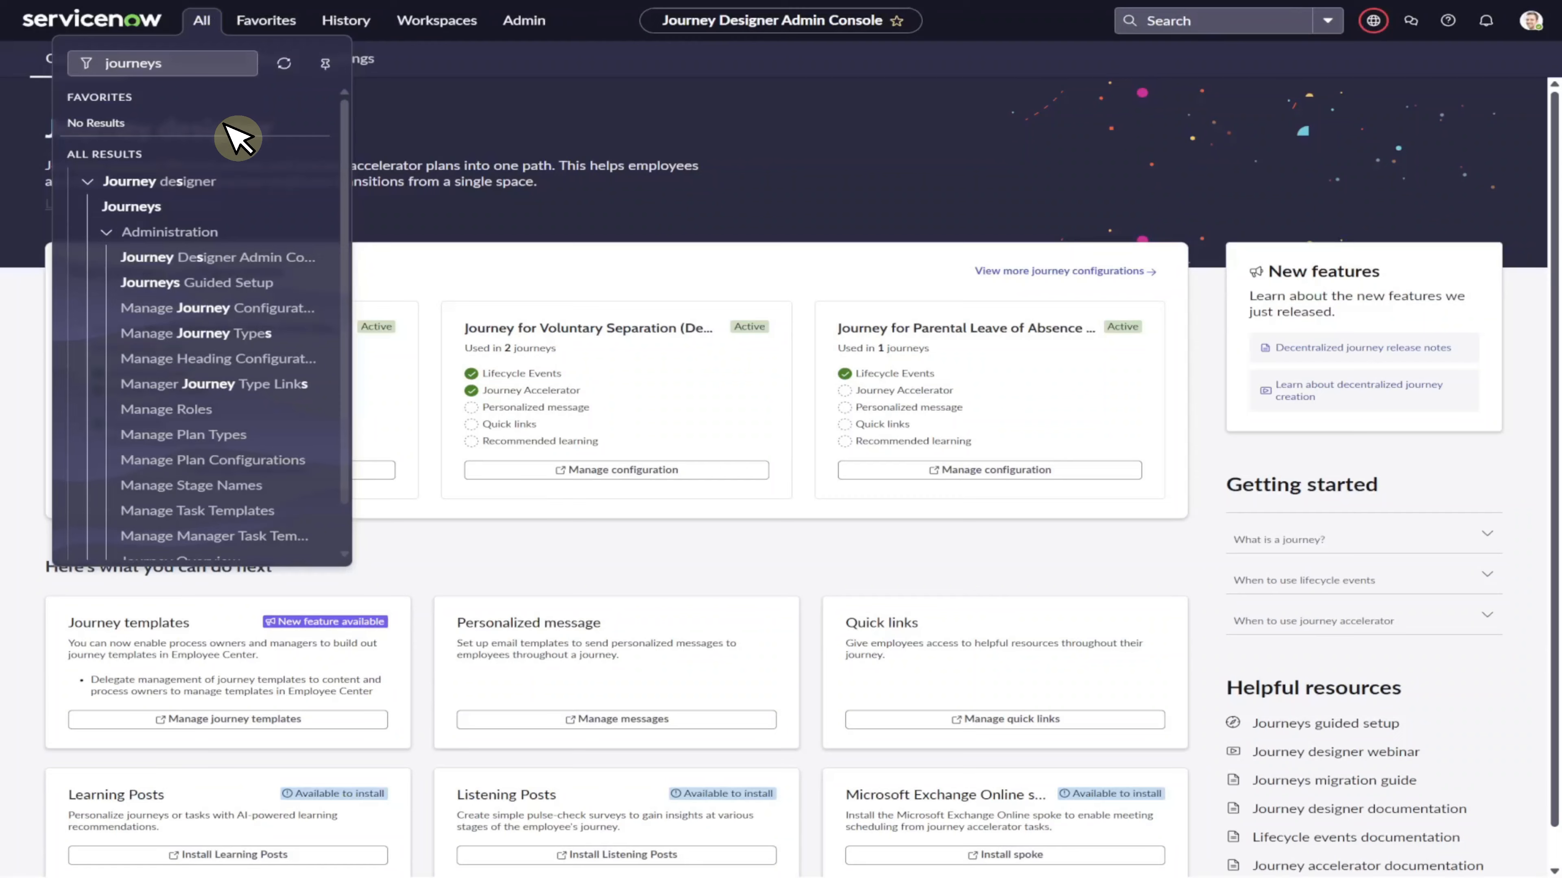
left_click(266, 333)
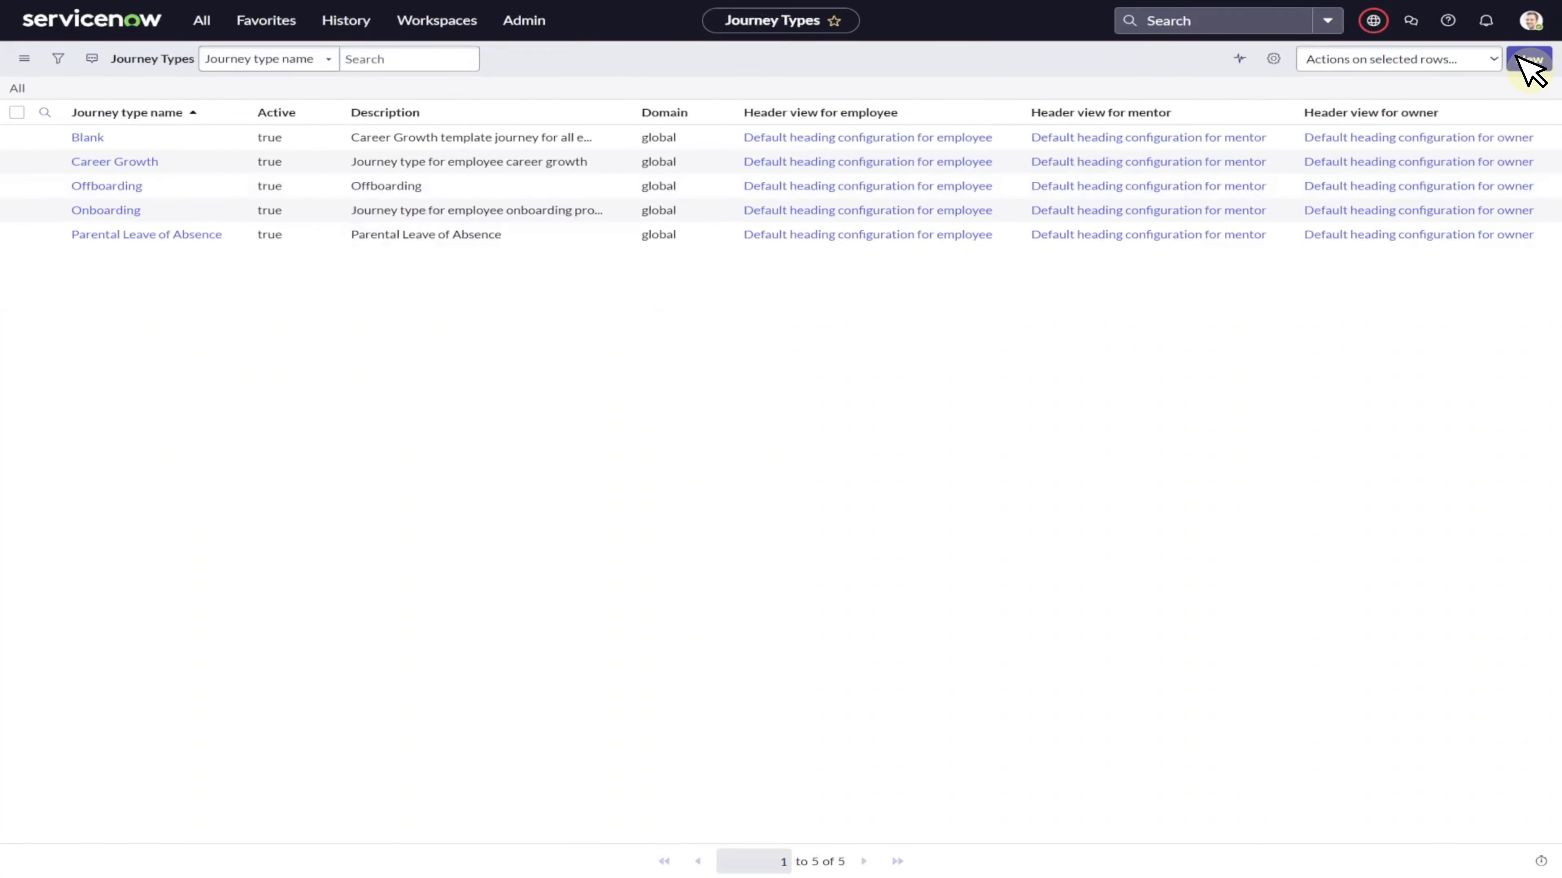
Create a journey type named New Hire Onboarding with the description New Hire Onboarding.
left_click(1529, 60)
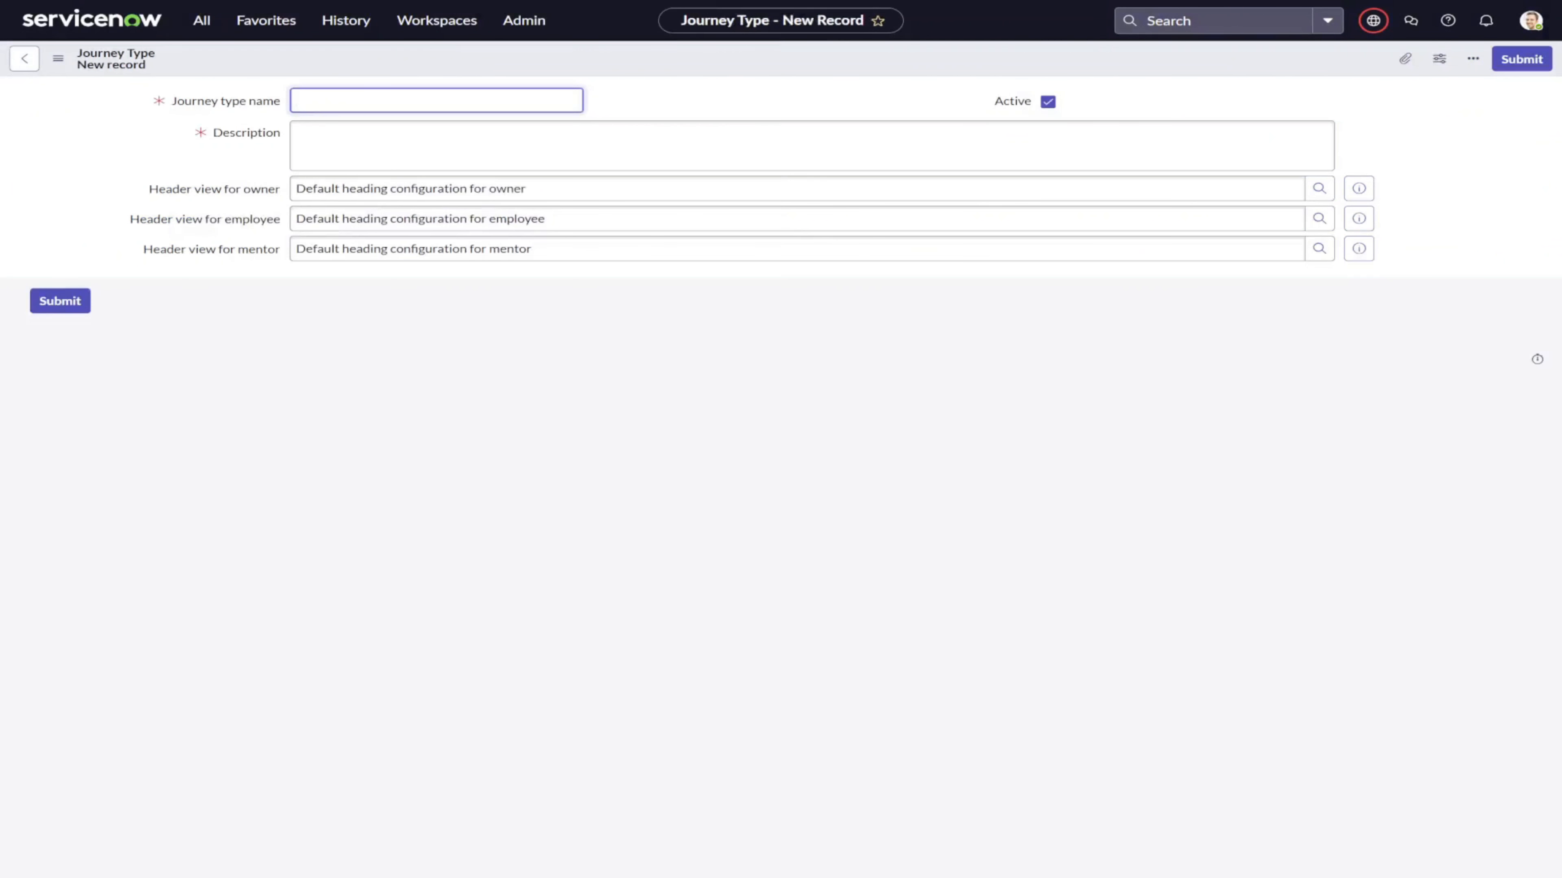
type("New Hire Onboarding")
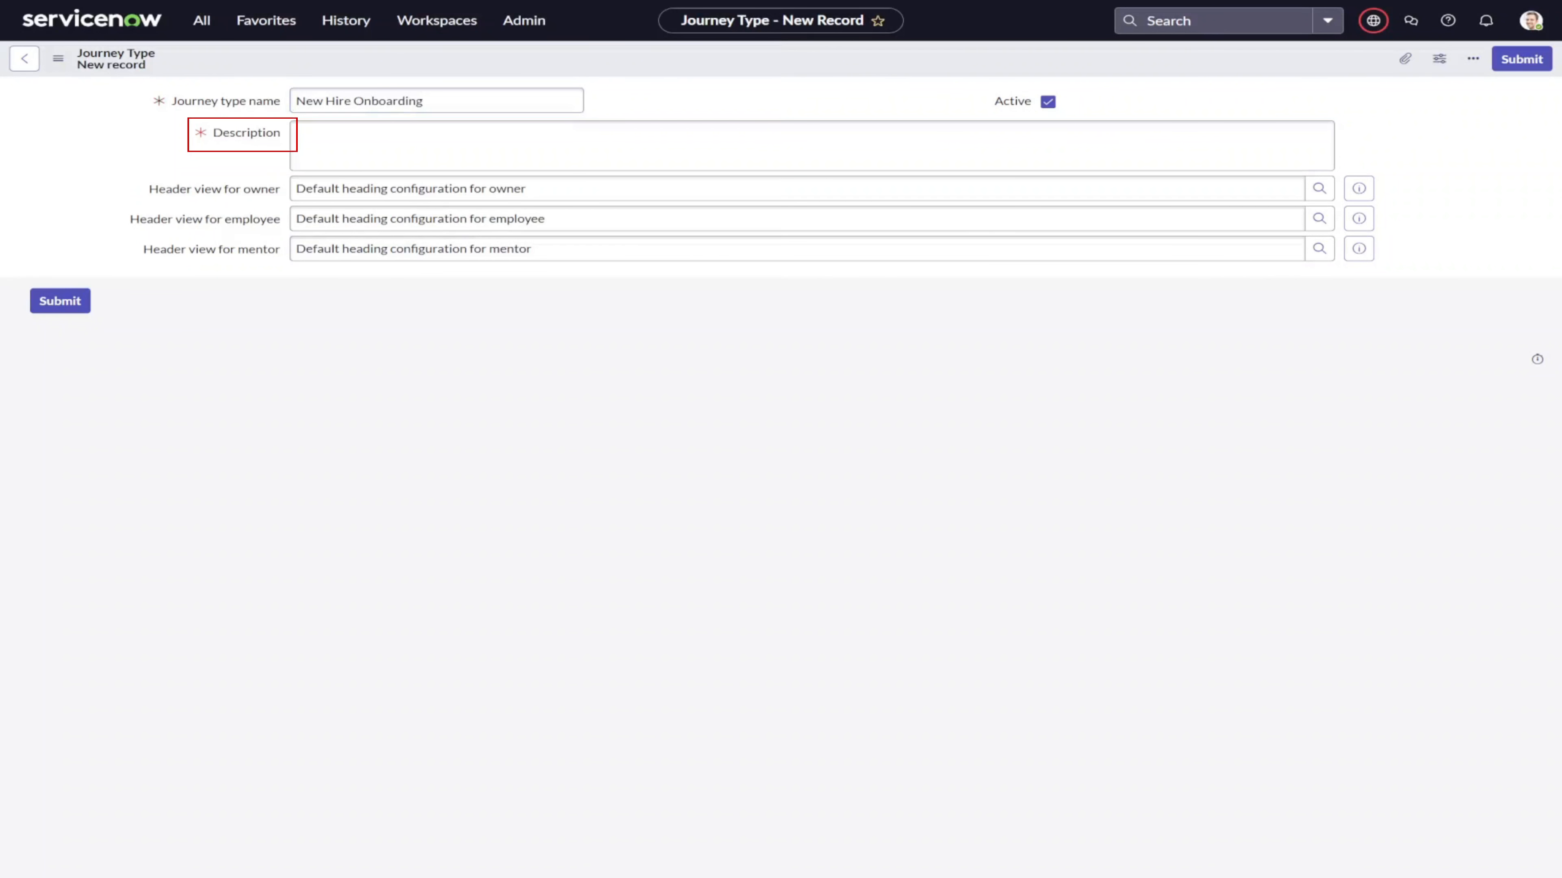
type("New Hire Onboarding")
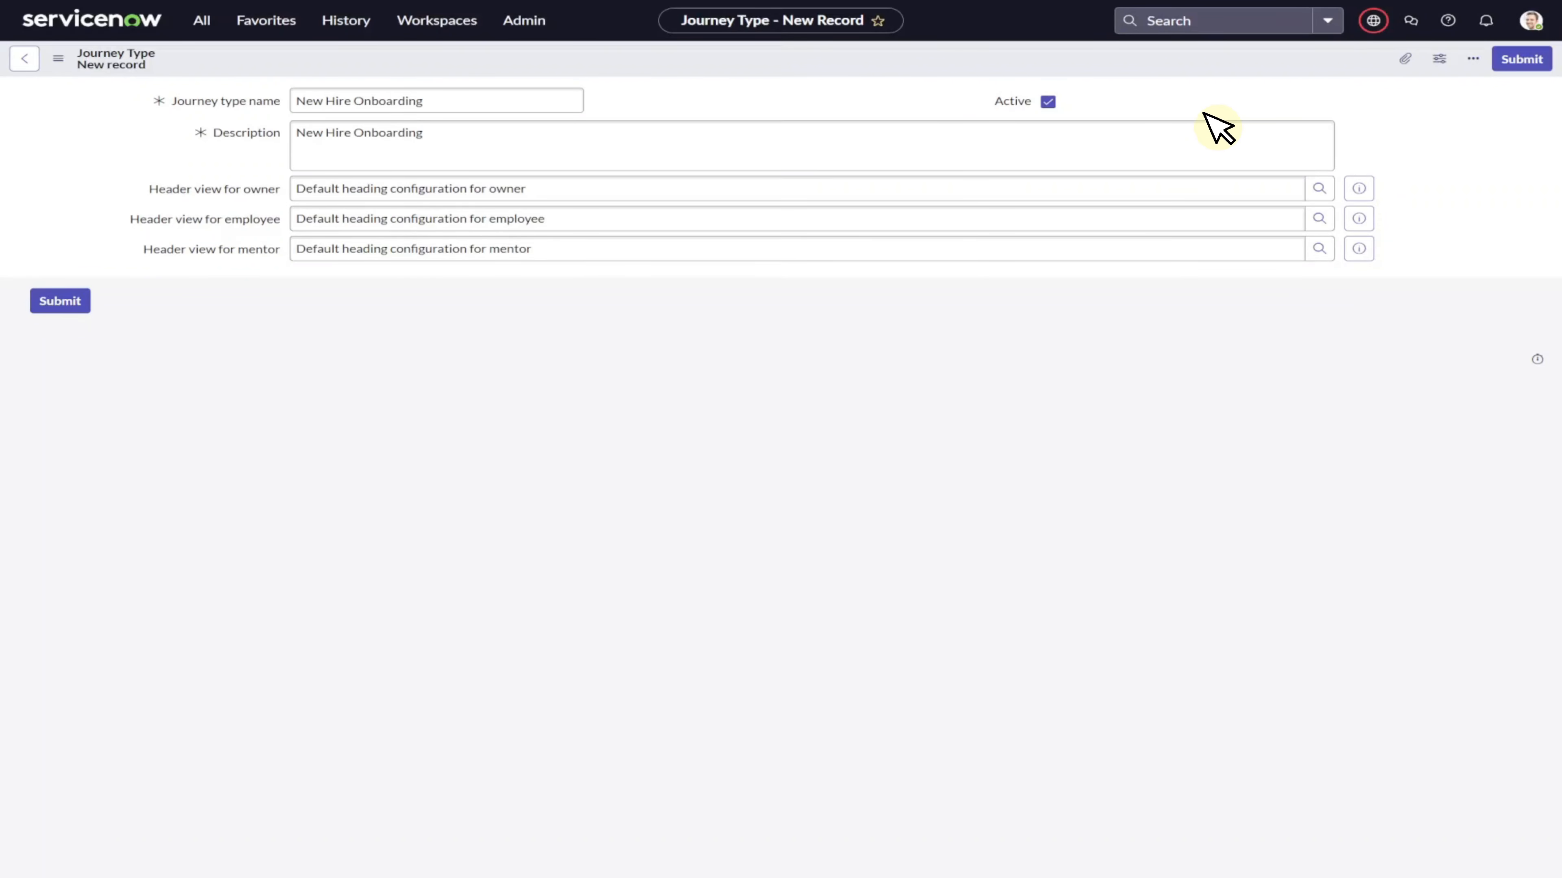
left_click(1516, 59)
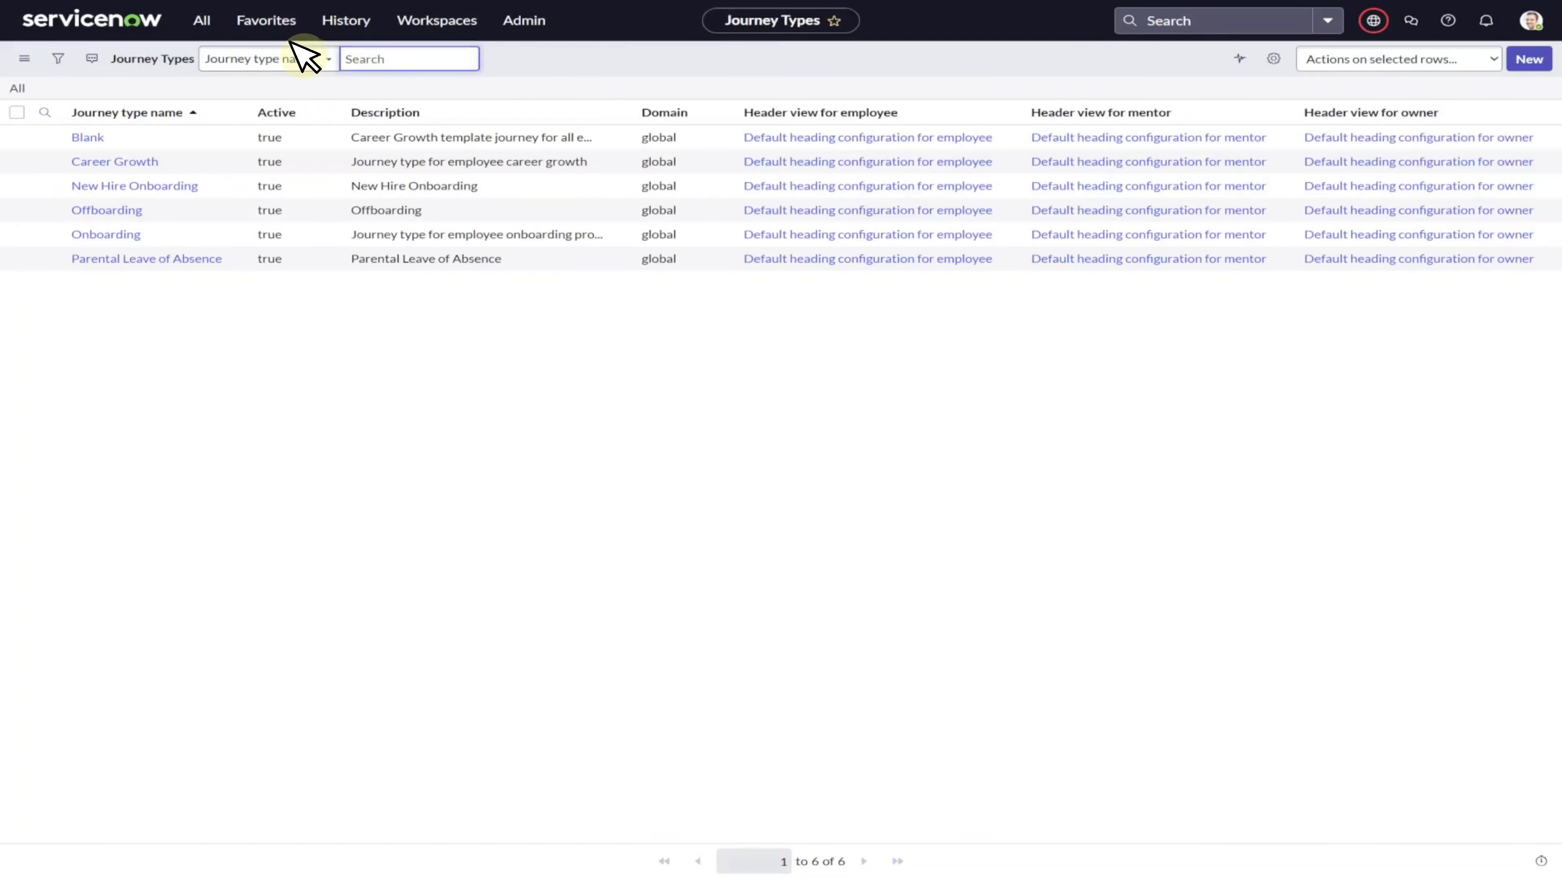
Open Manage Plan Types and create a journey accelerator plan type titled Onboarding Plan.
left_click(206, 18)
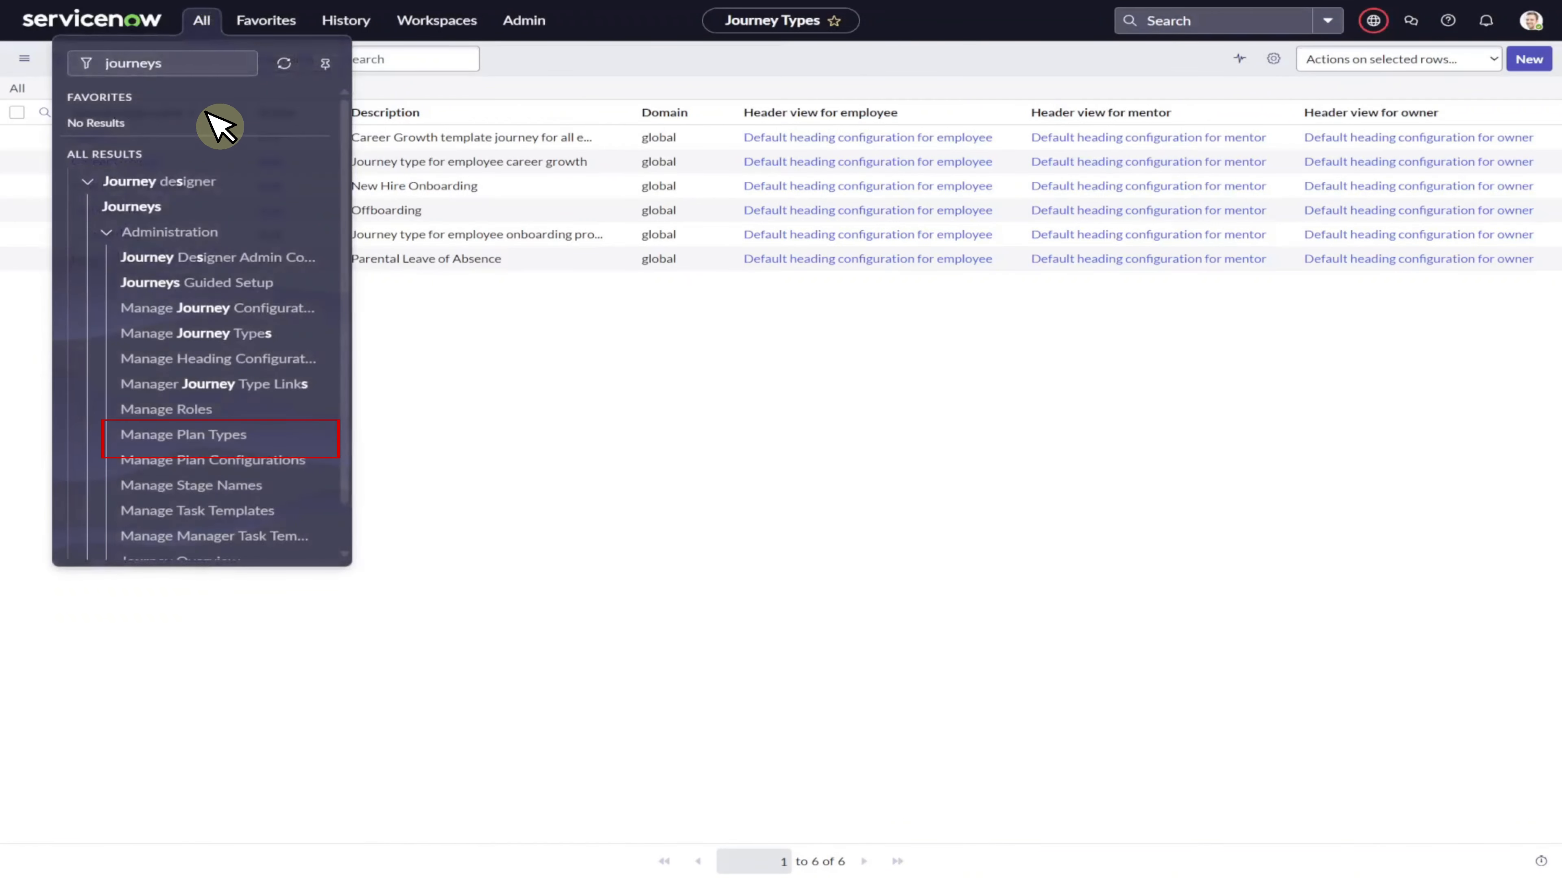
left_click(223, 437)
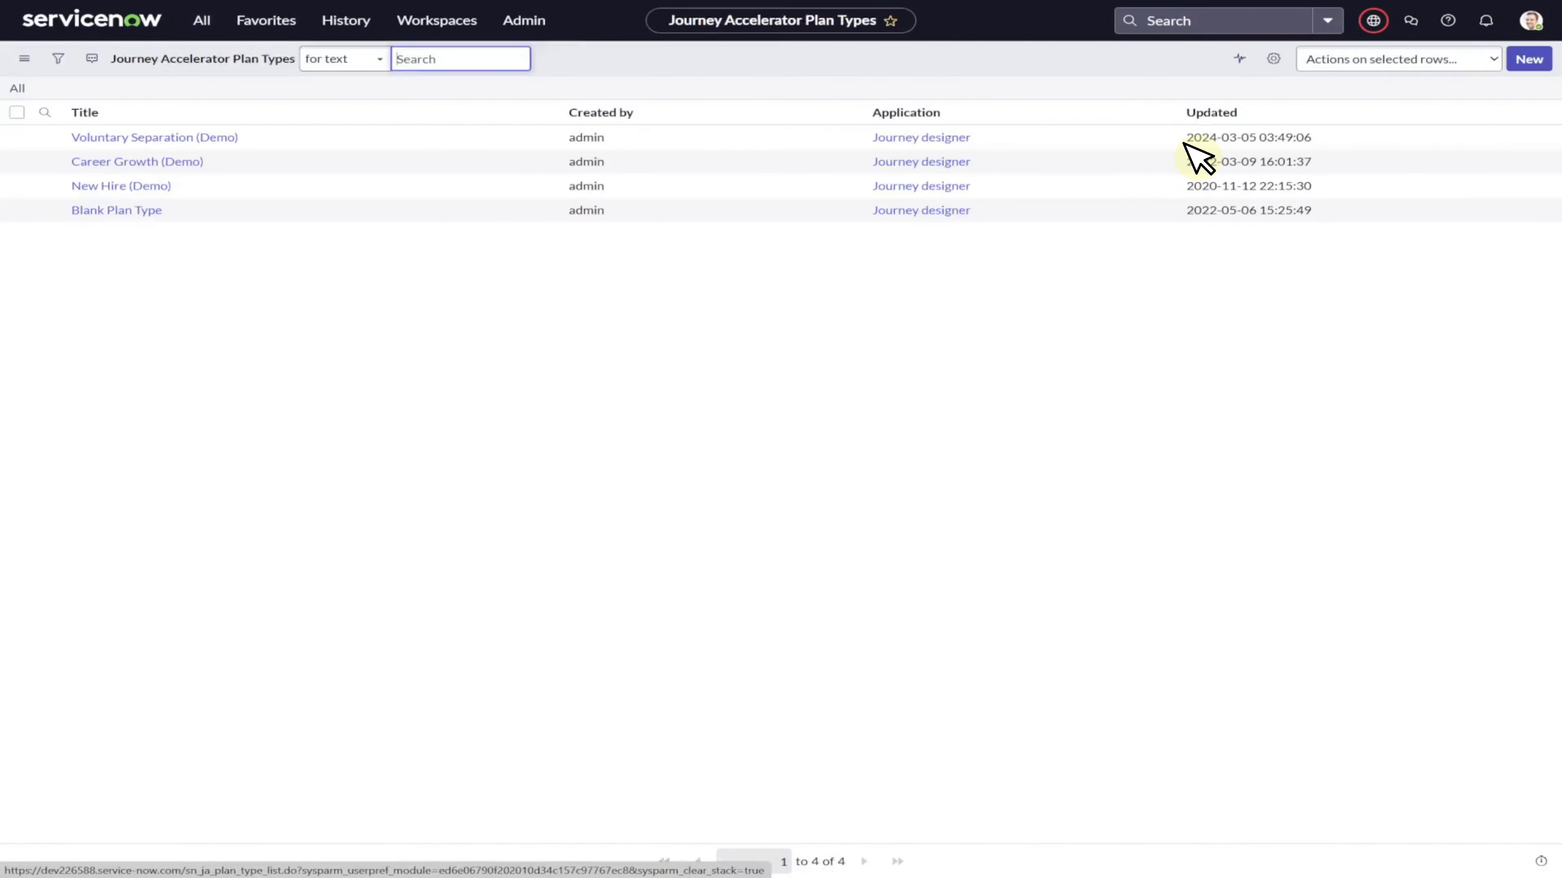
left_click(1527, 59)
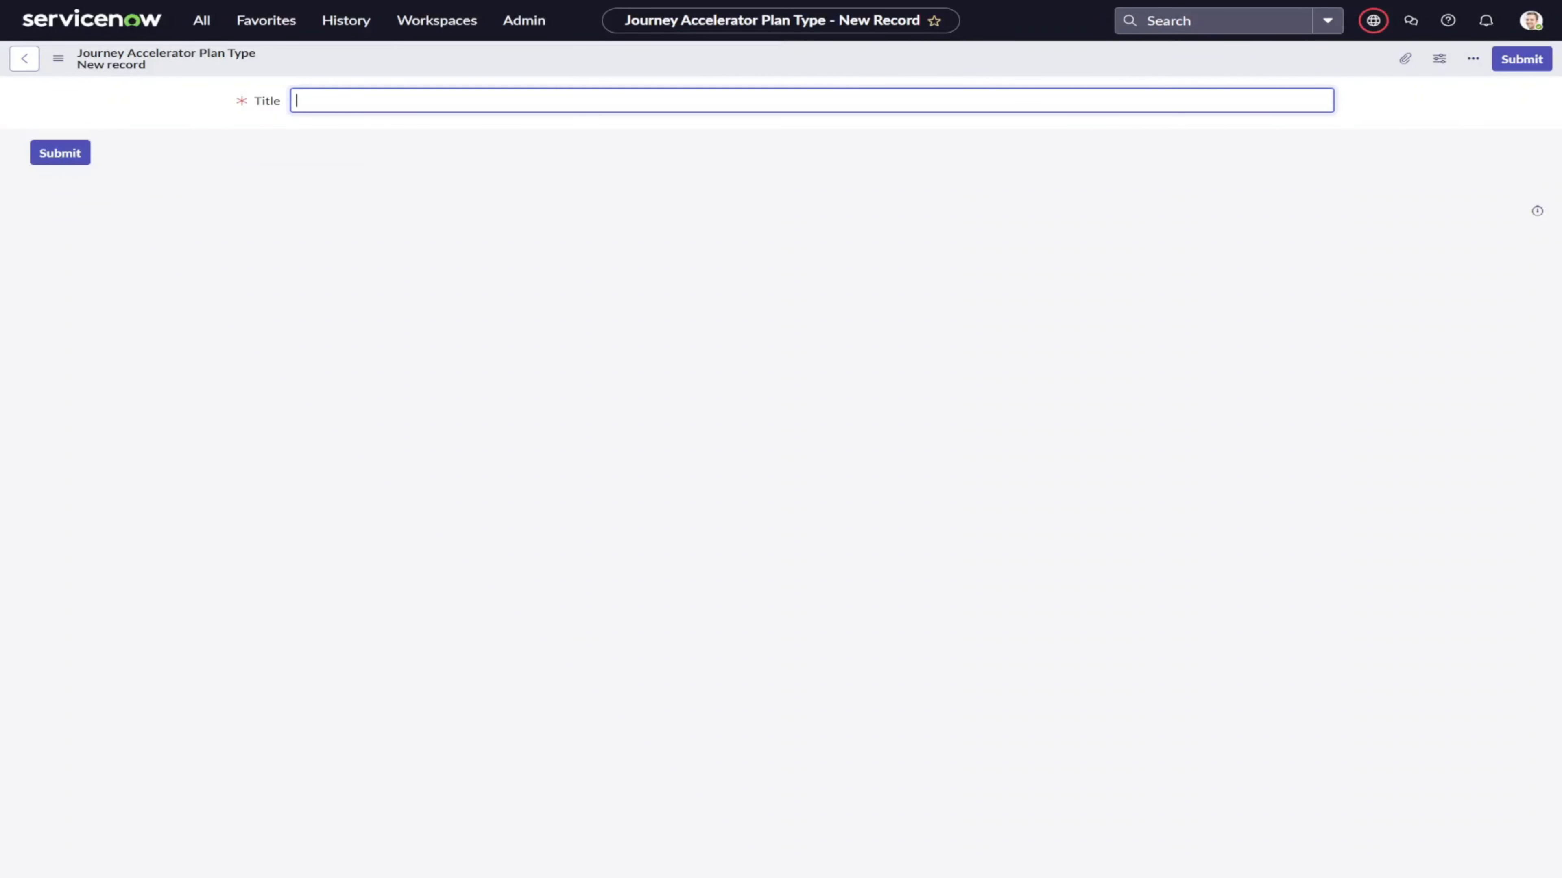
type("Onboarding Plan")
left_click(474, 127)
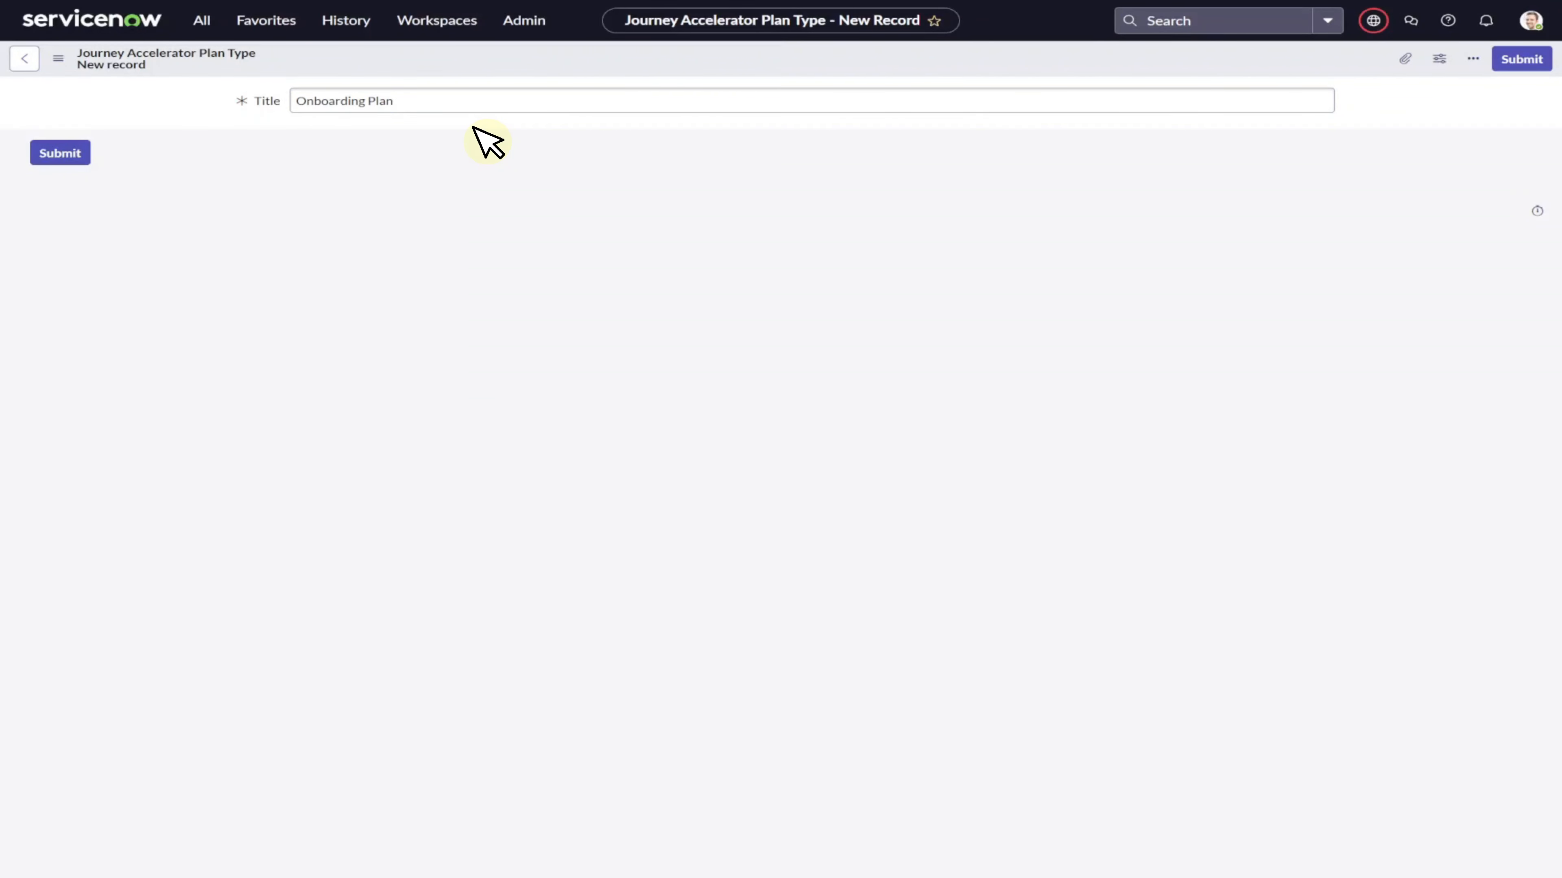
left_click(60, 152)
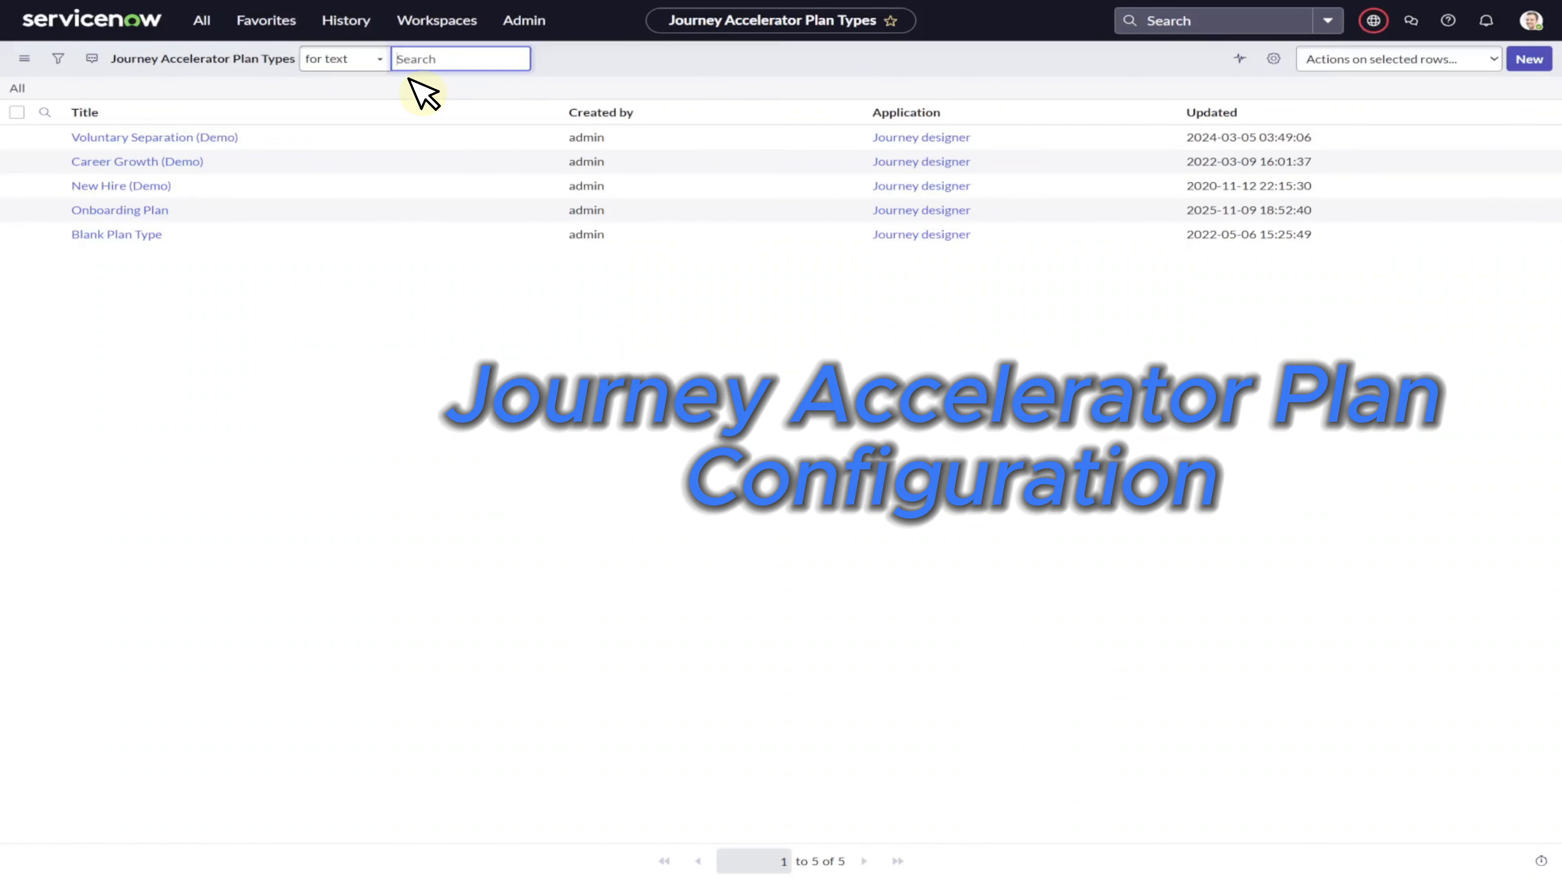
Create a plan configuration titled New Hire – 30 Day Plan for All Employees, plan type Onboarding Plan, short description Guided onboarding plan for new hires.
left_click(208, 20)
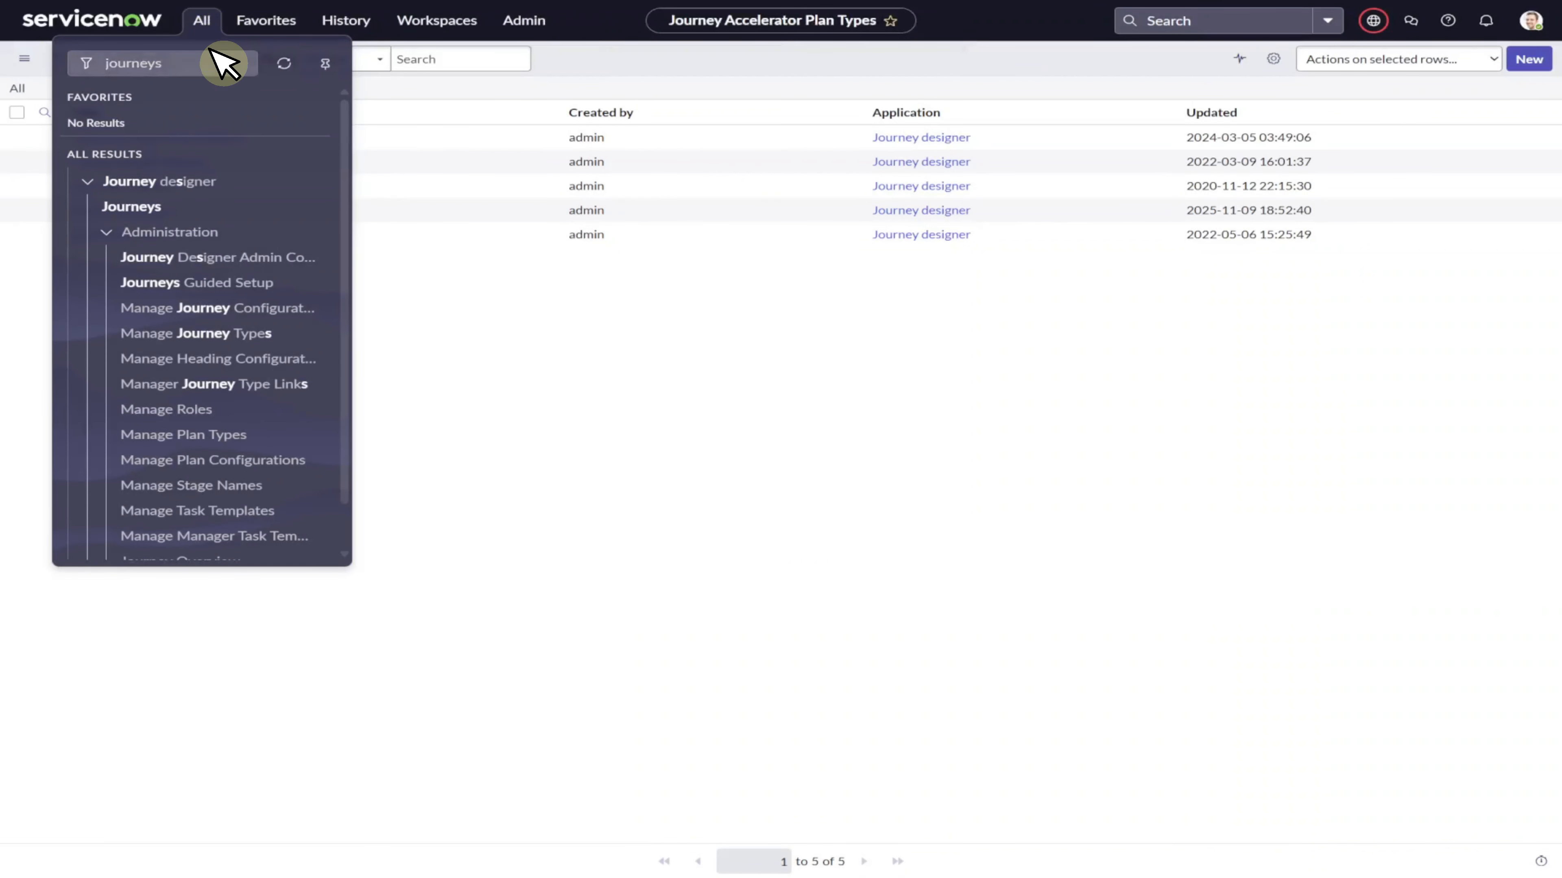
left_click(280, 465)
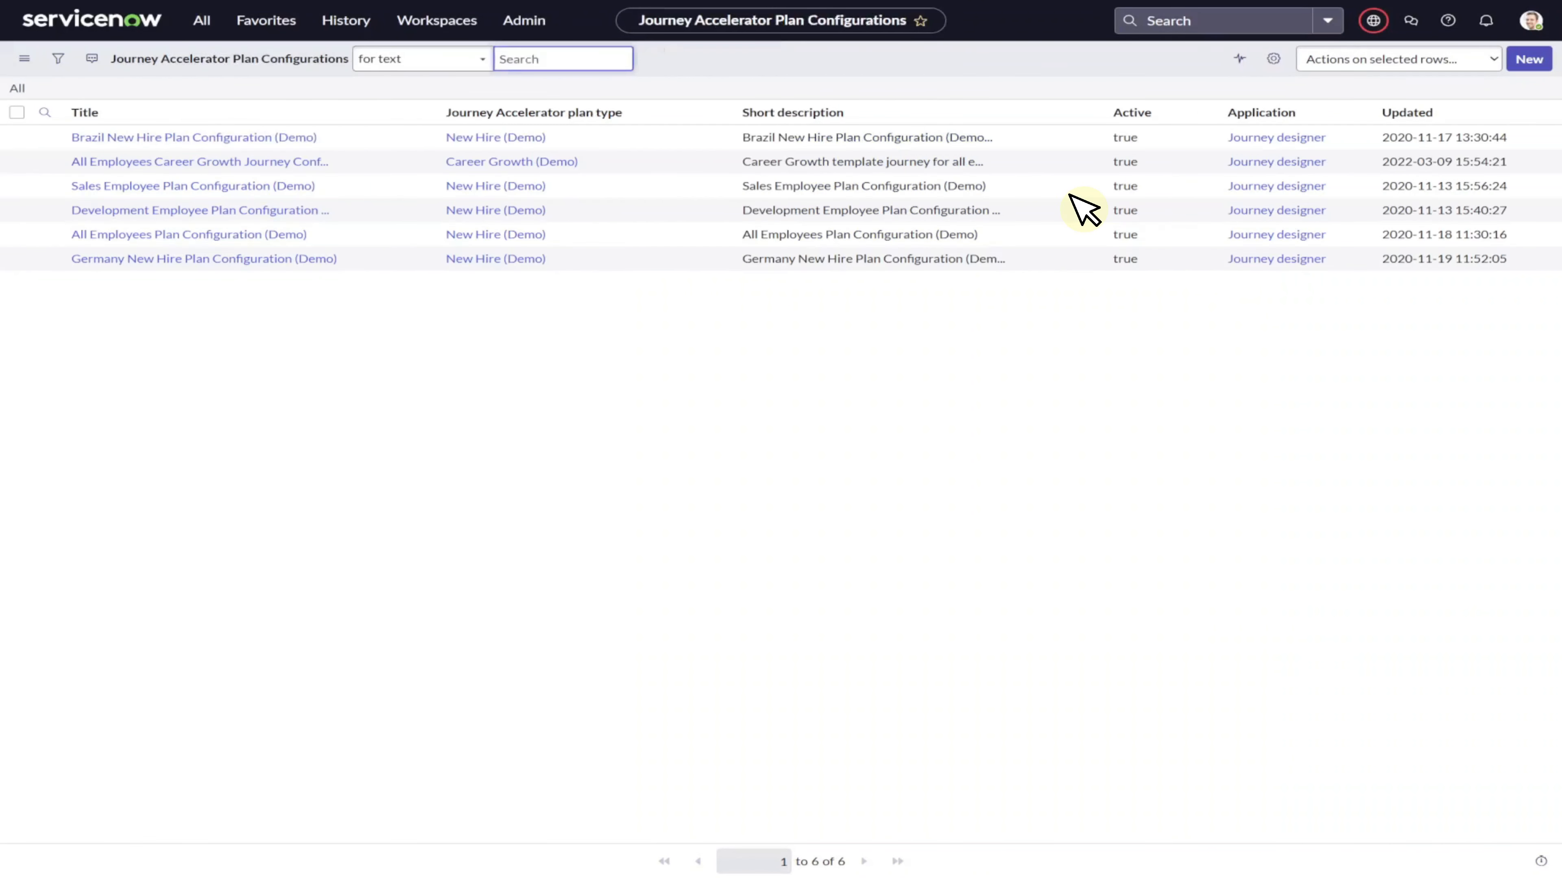
left_click(1528, 60)
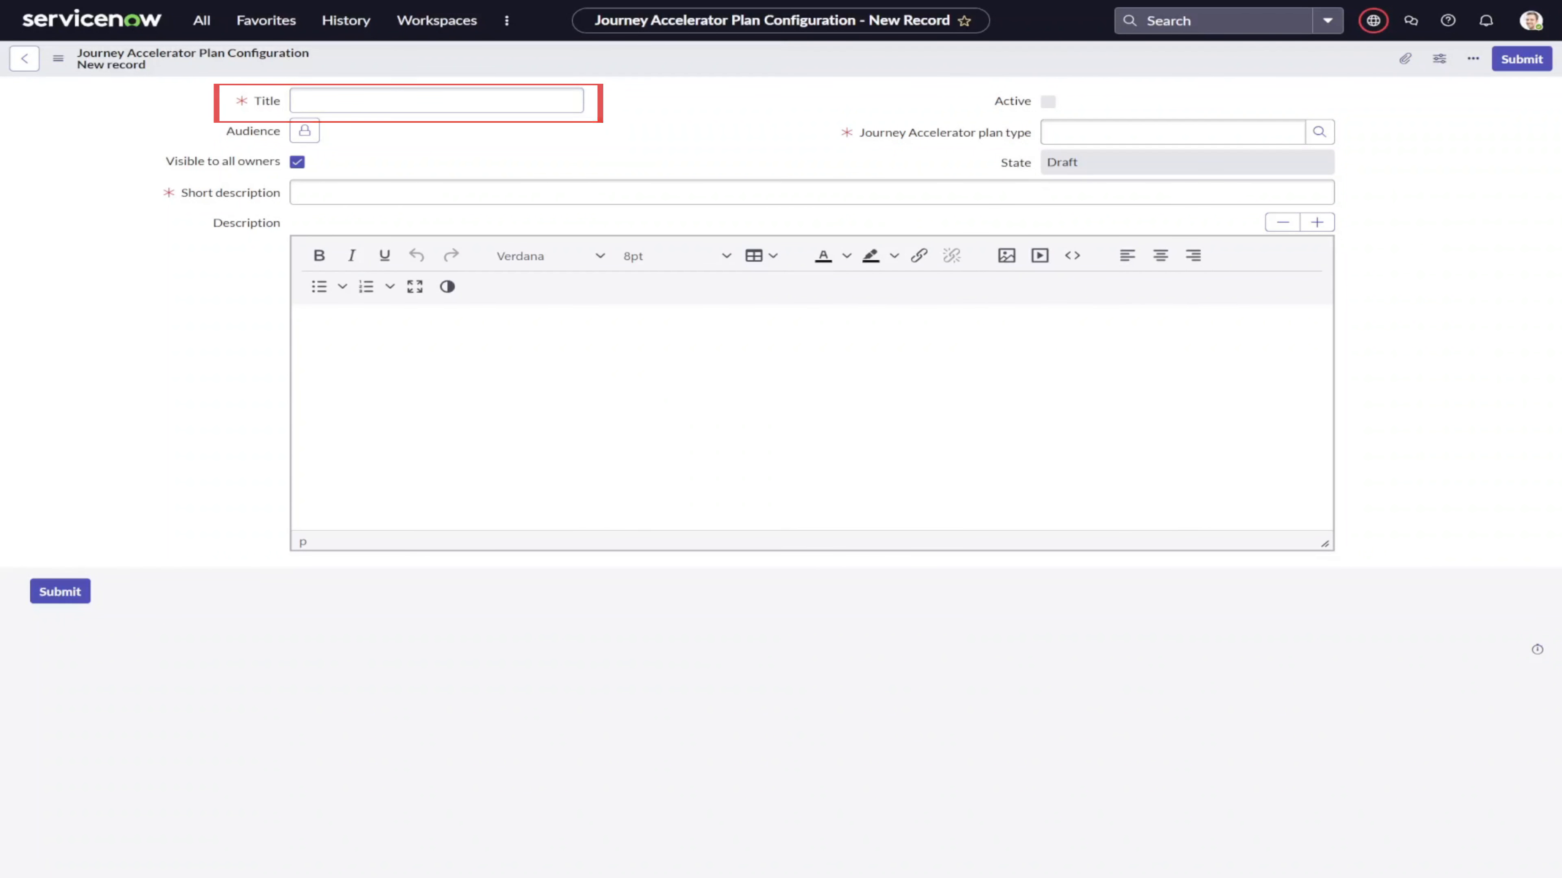
left_click(436, 100)
type("New Hire – 30 Day Plan")
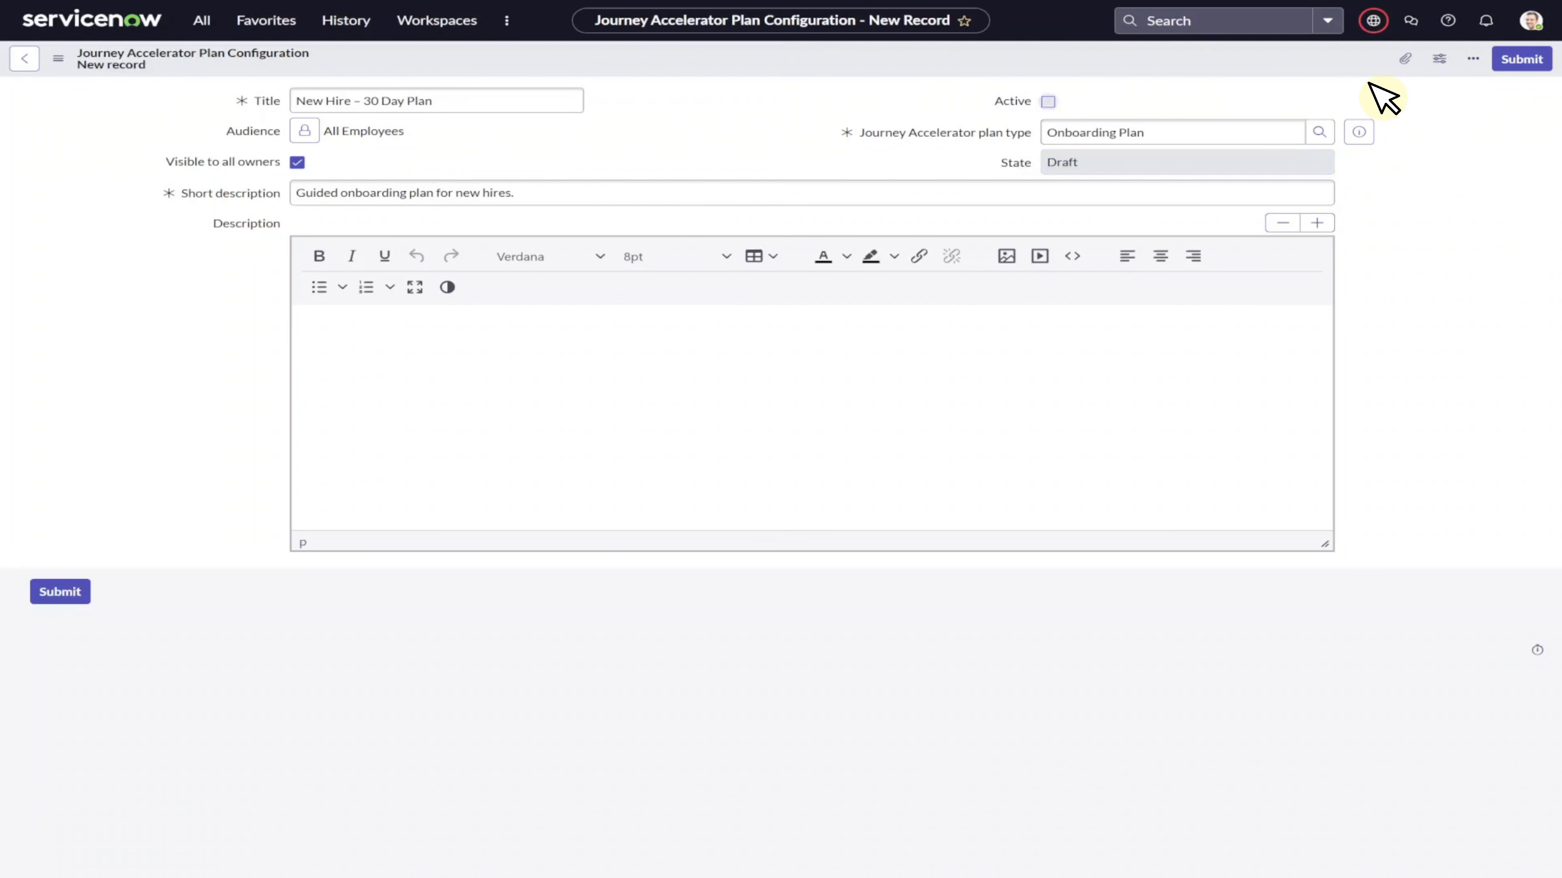
left_click(1521, 59)
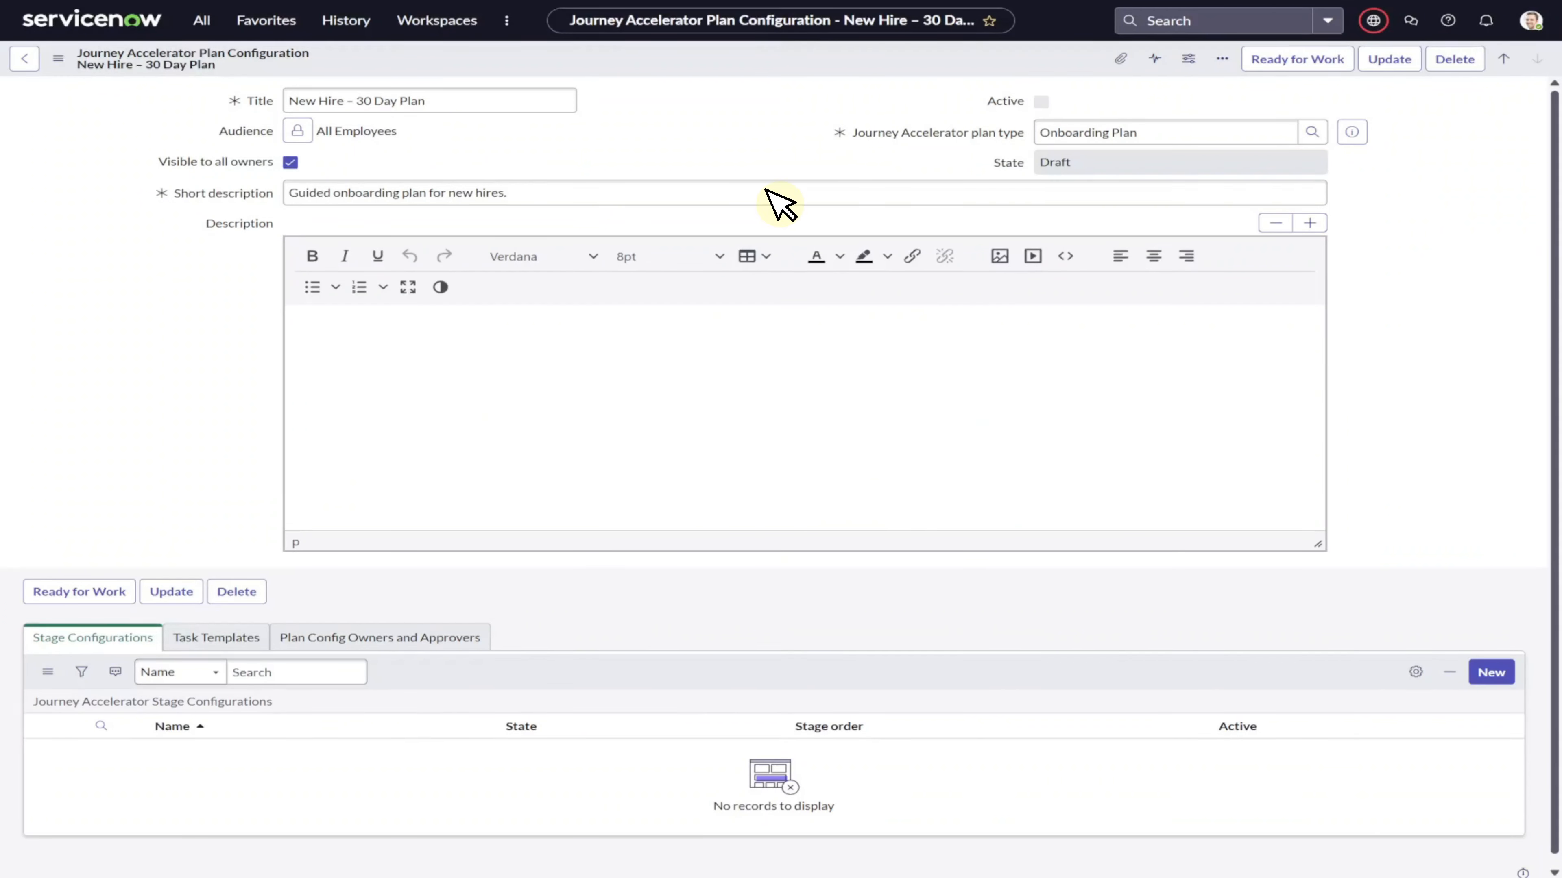
Open Manage Stage Names and create stage names Week 1 – Welcome & Setup, Week 2 – Team Integration and Week 3 – Learning and Check-In.
left_click(209, 22)
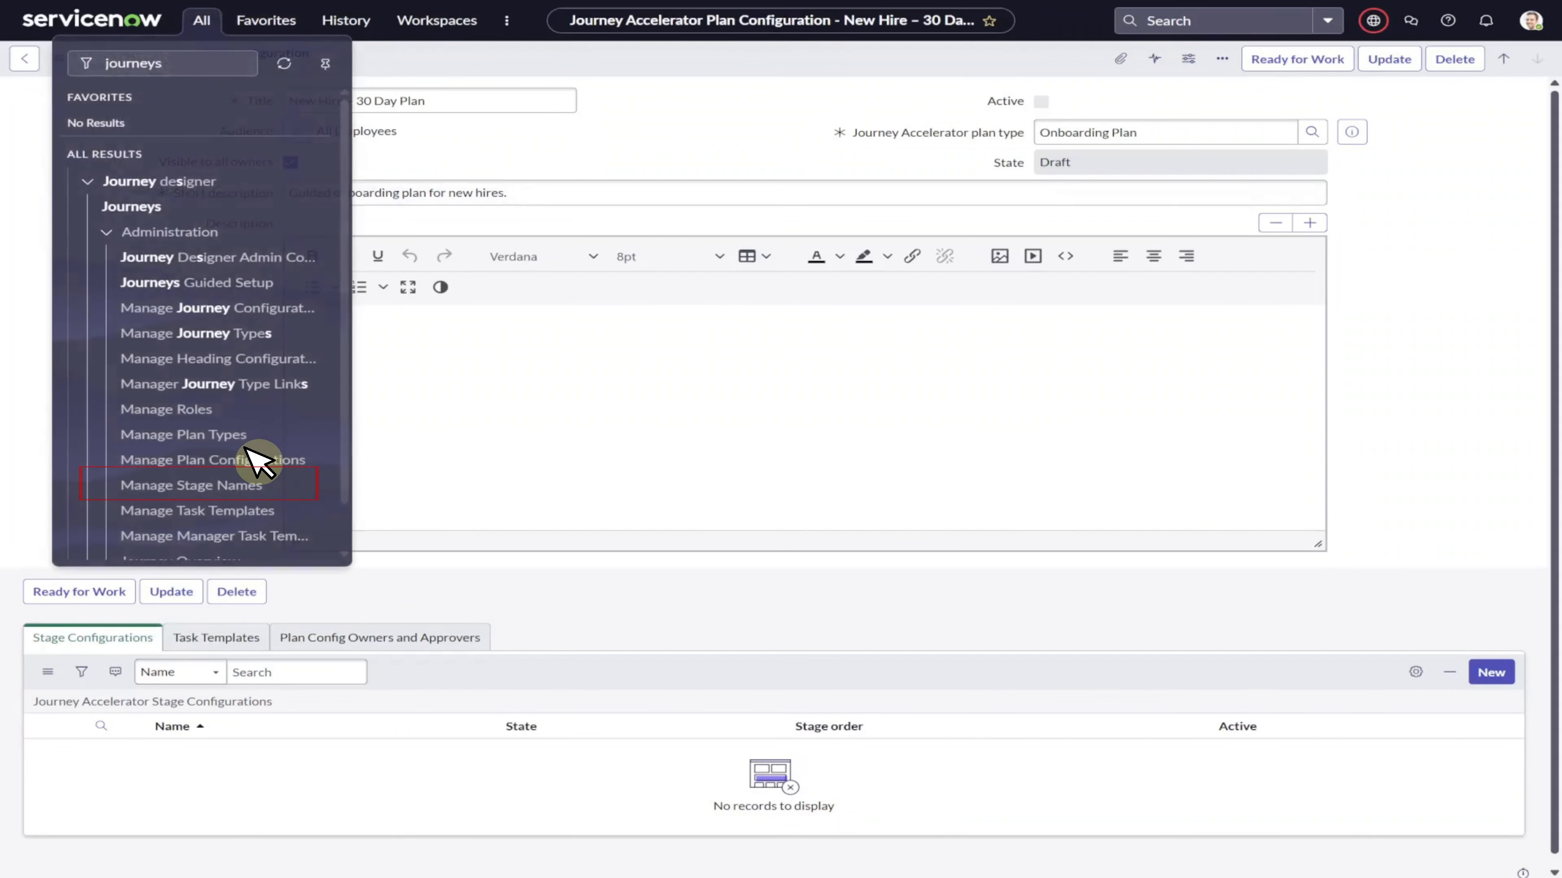
left_click(258, 487)
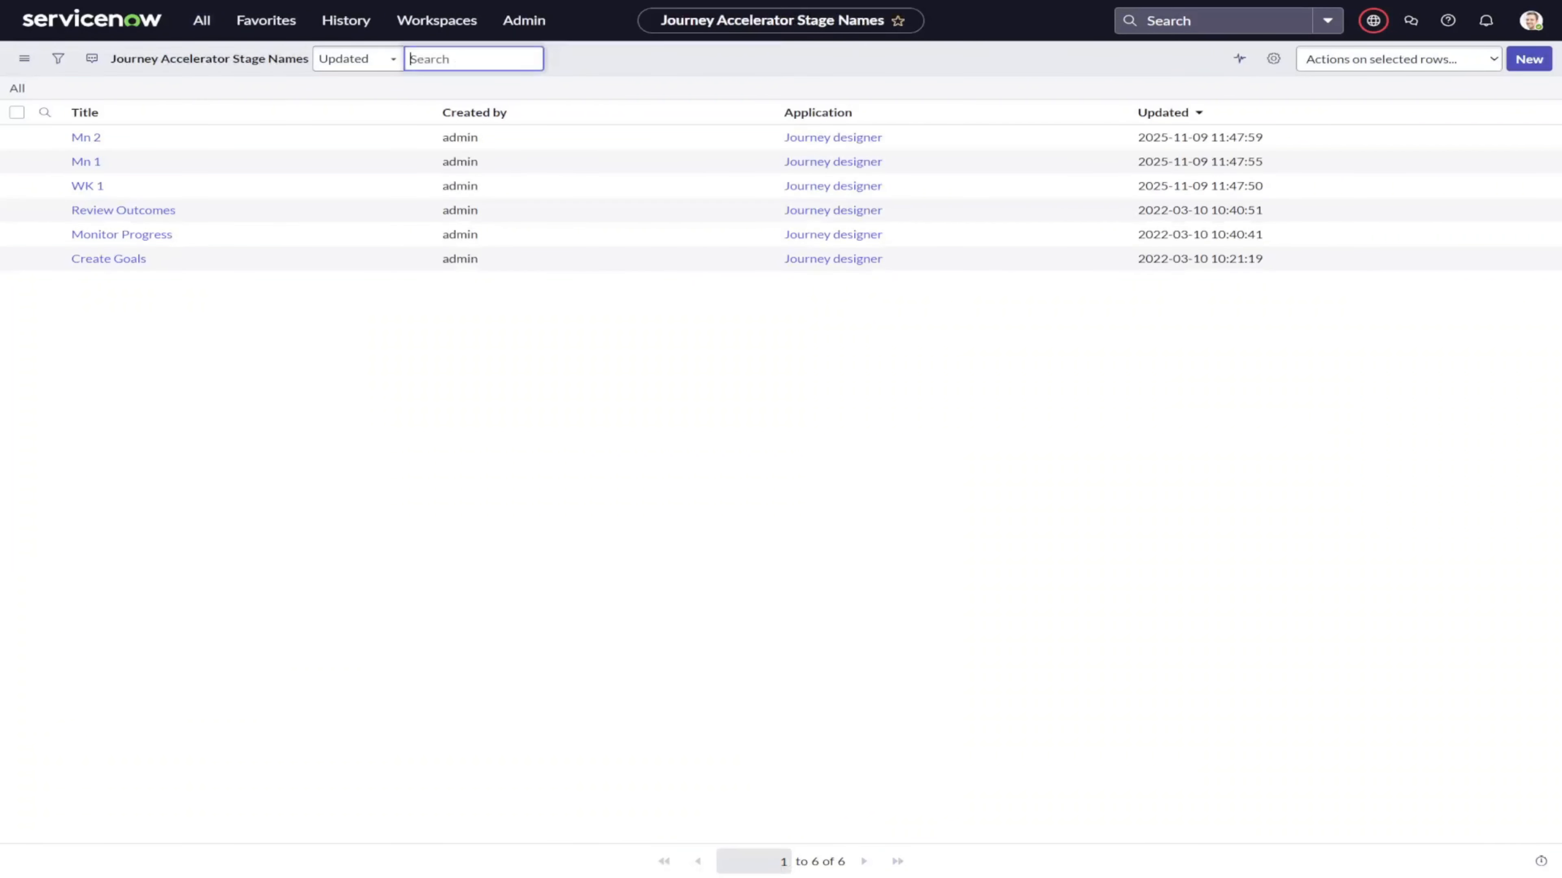
left_click(1529, 59)
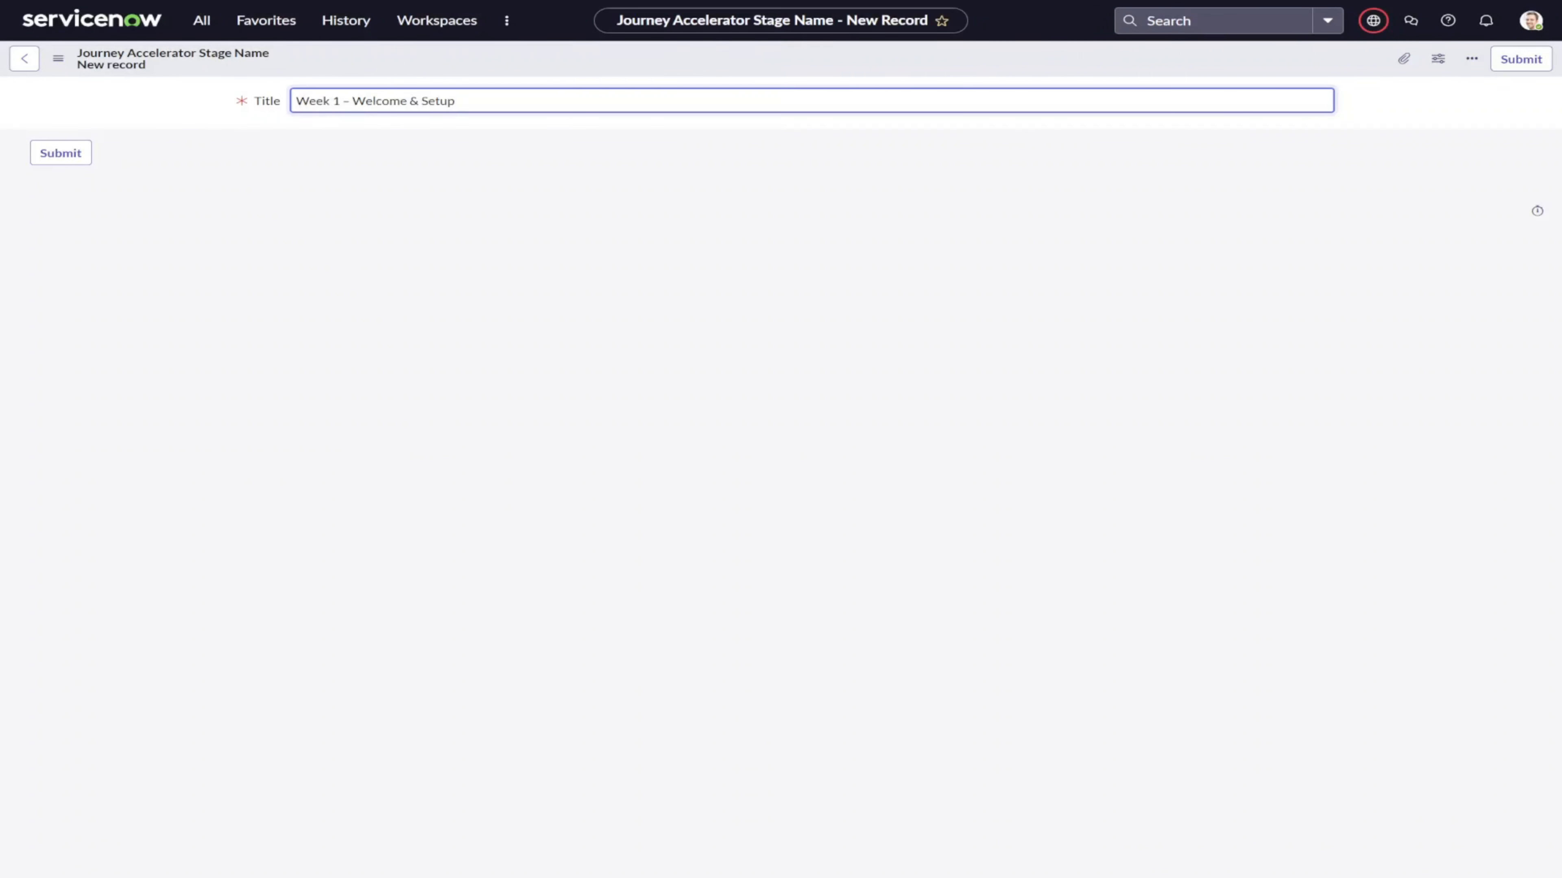
key("Return")
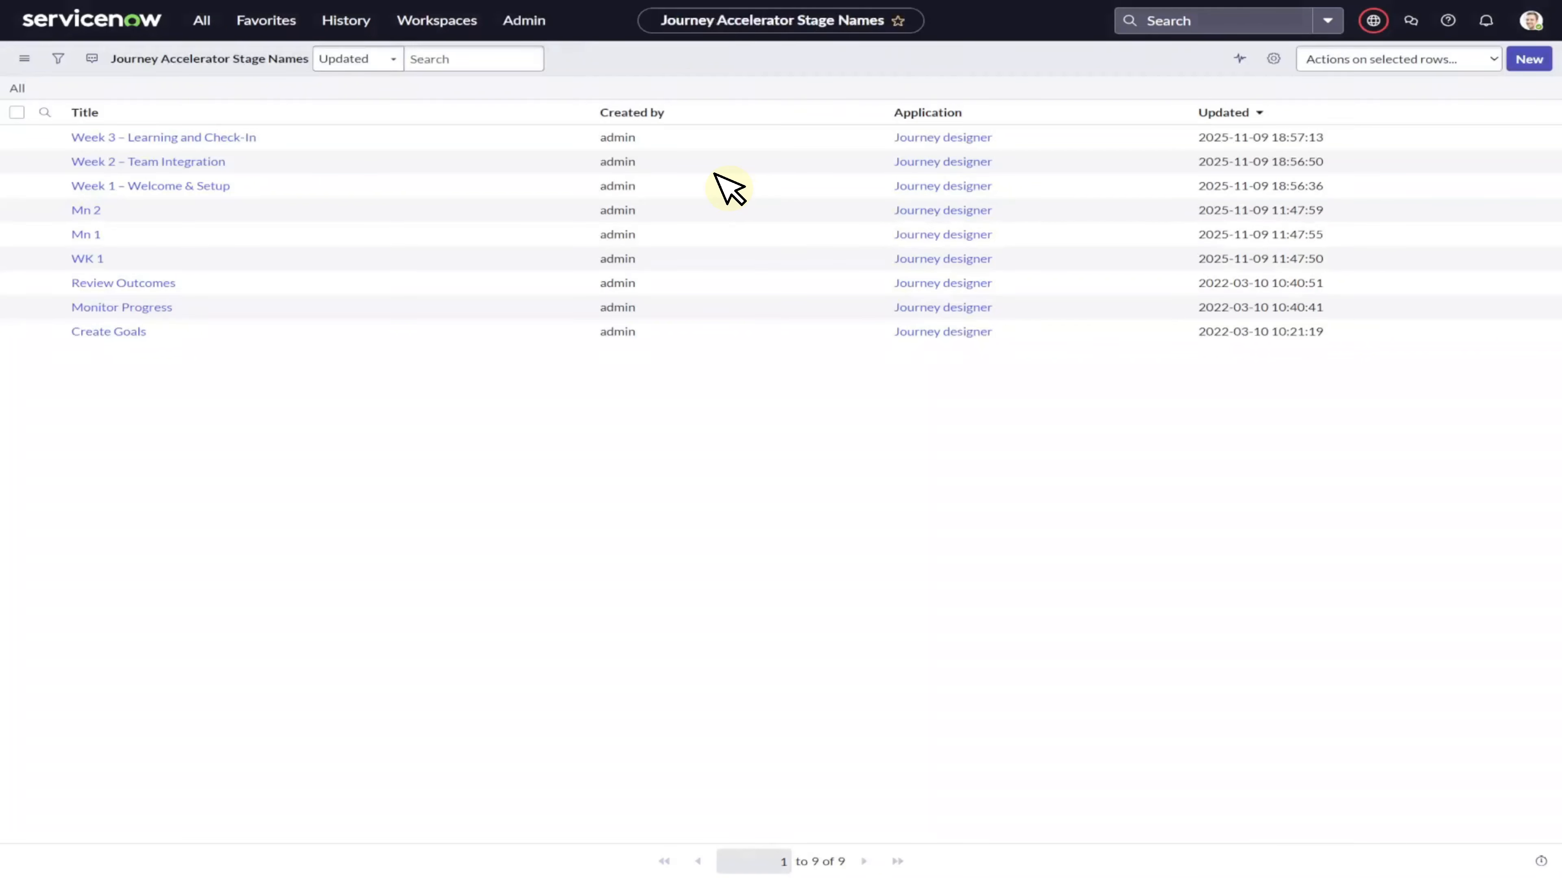
Add the week stage configurations with stage order 100 to the New Hire – 30 Day Plan and mark the plan Ready for Work.
left_click(210, 19)
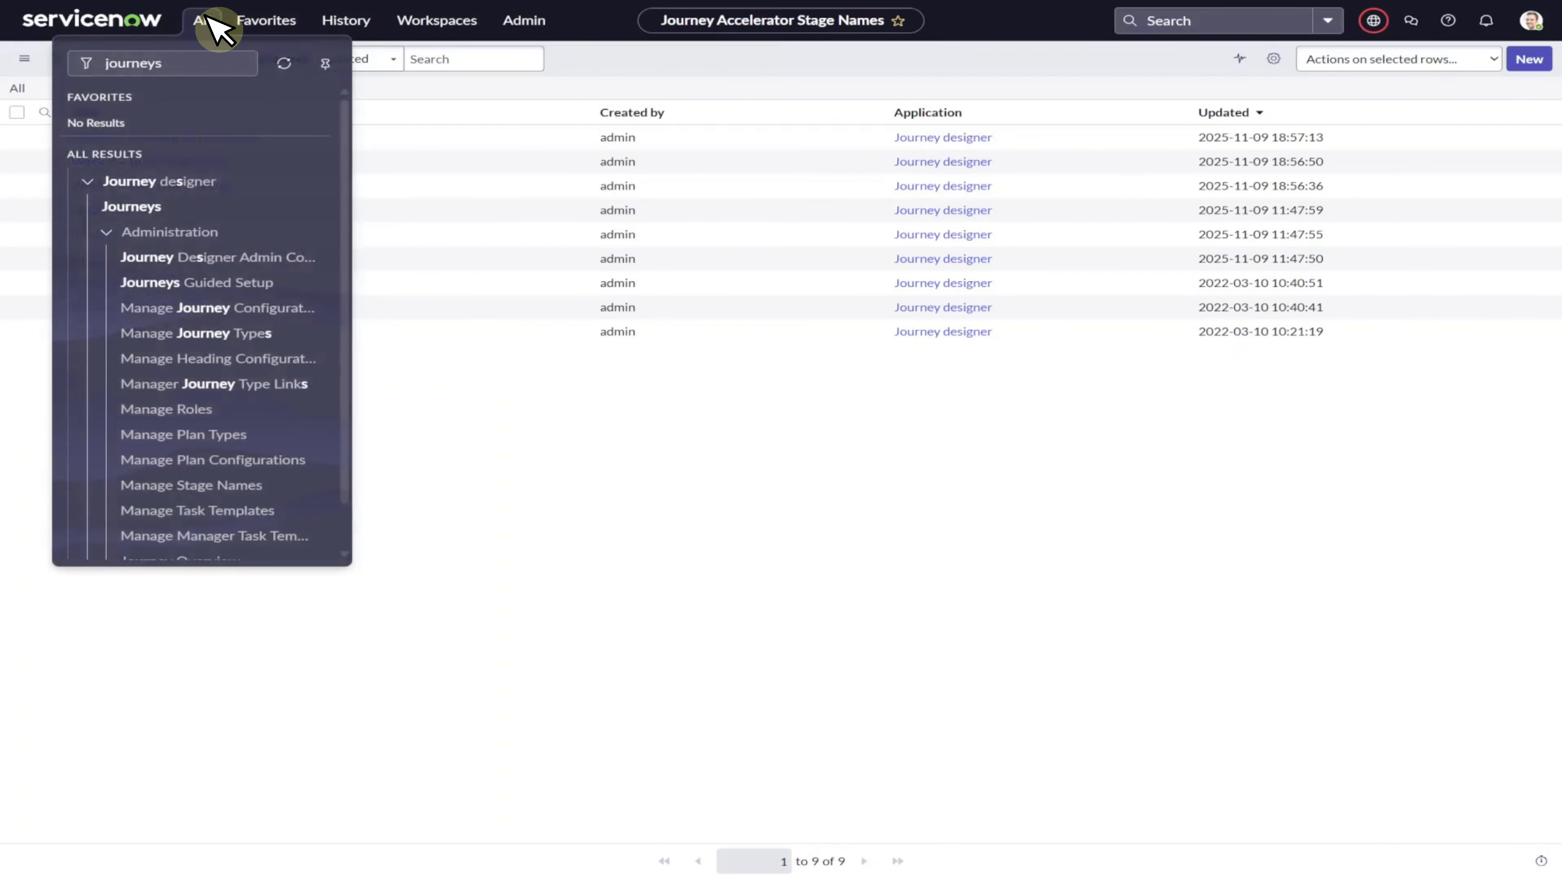
left_click(289, 461)
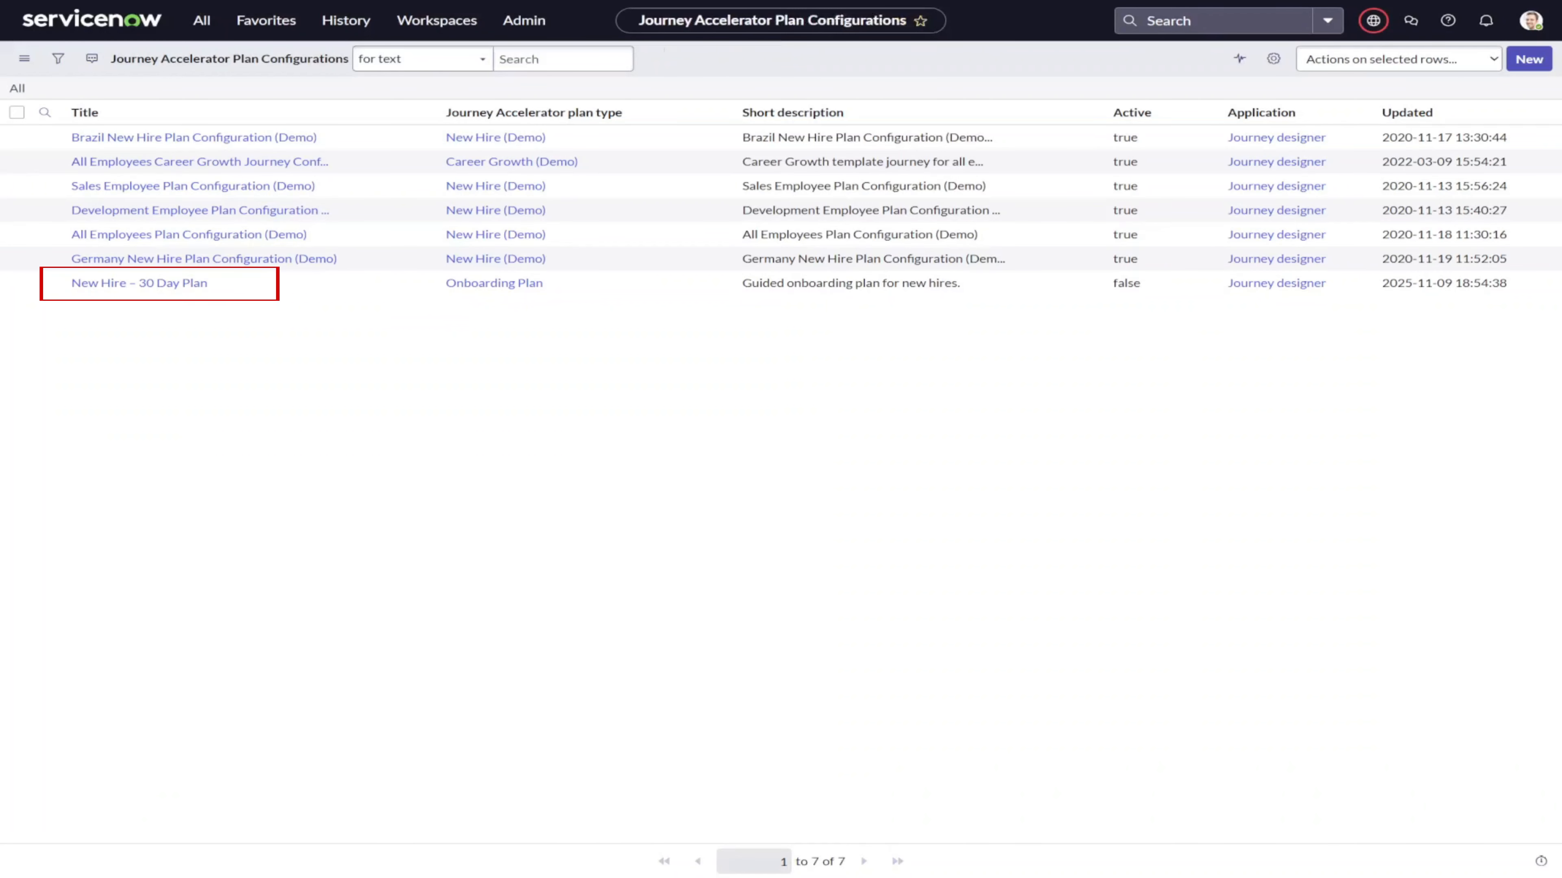
left_click(139, 283)
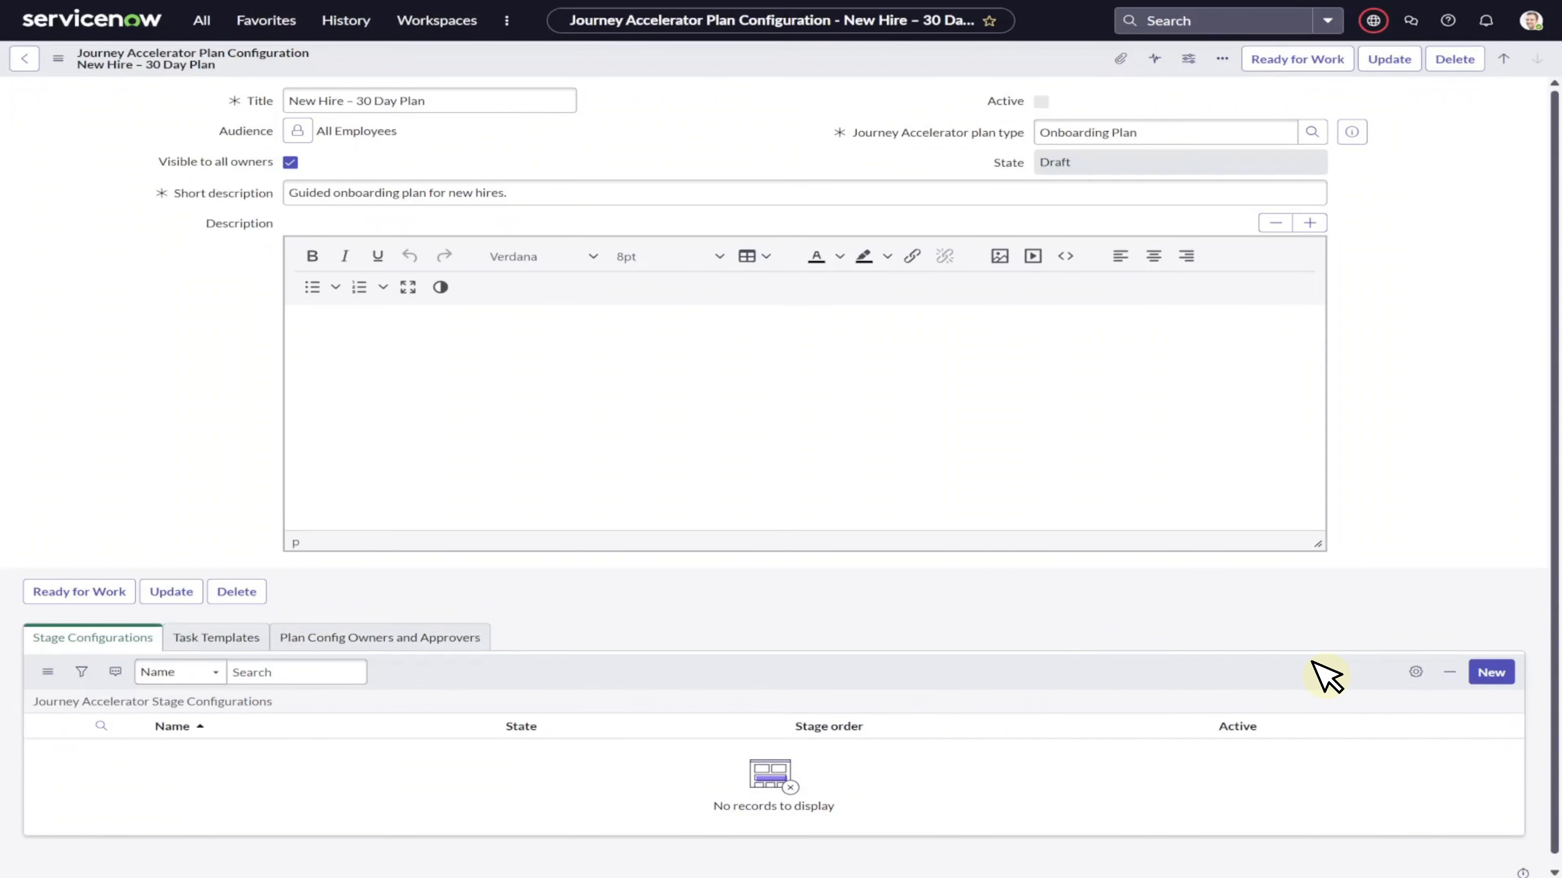
left_click(1492, 672)
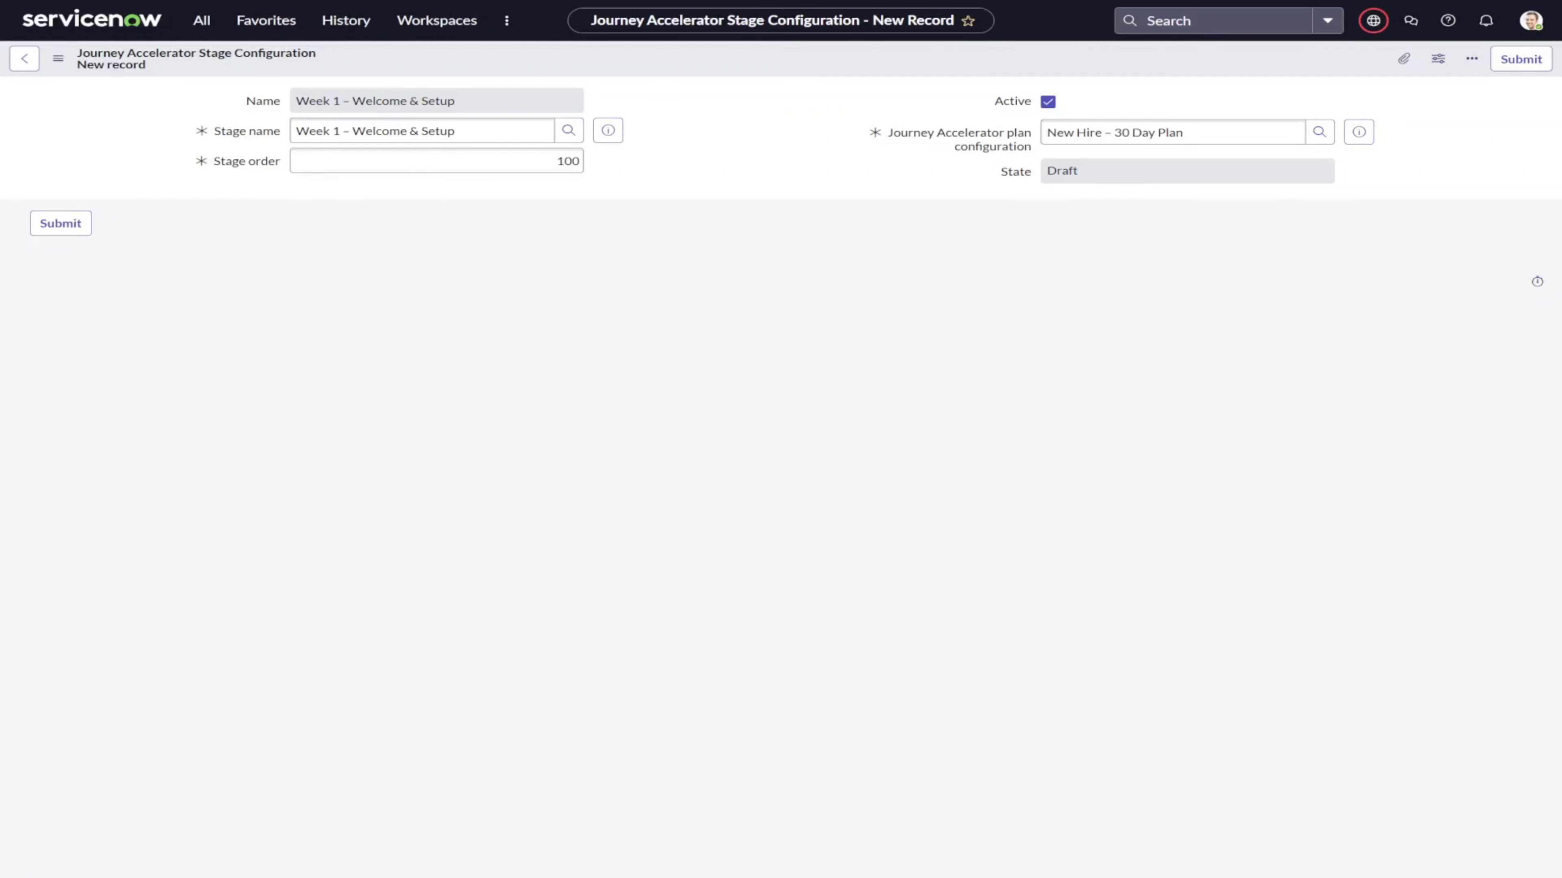
left_click(1521, 59)
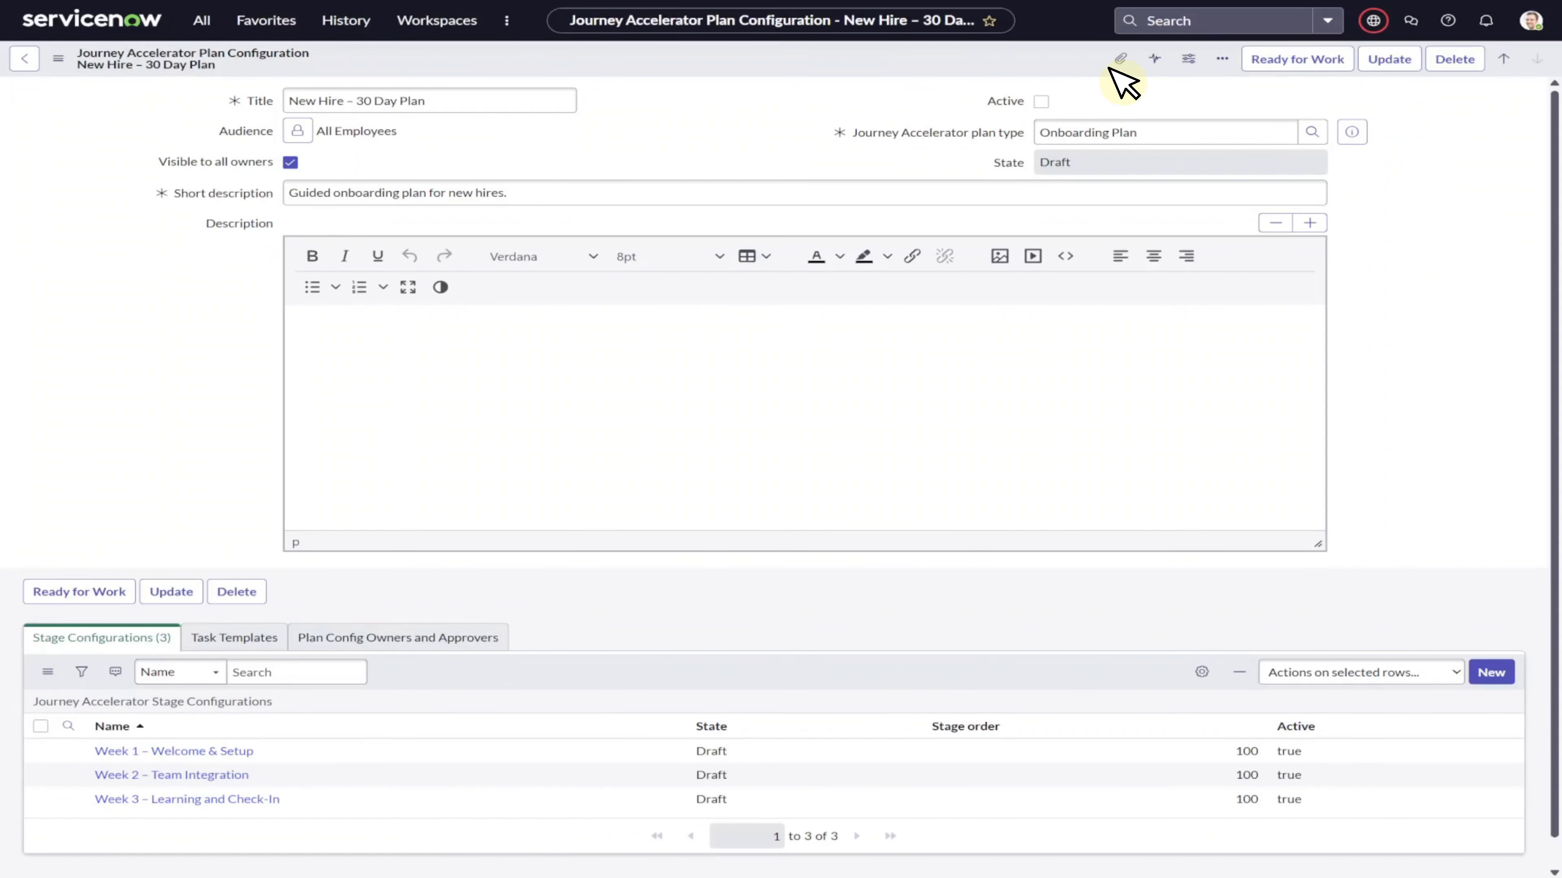
left_click(1274, 63)
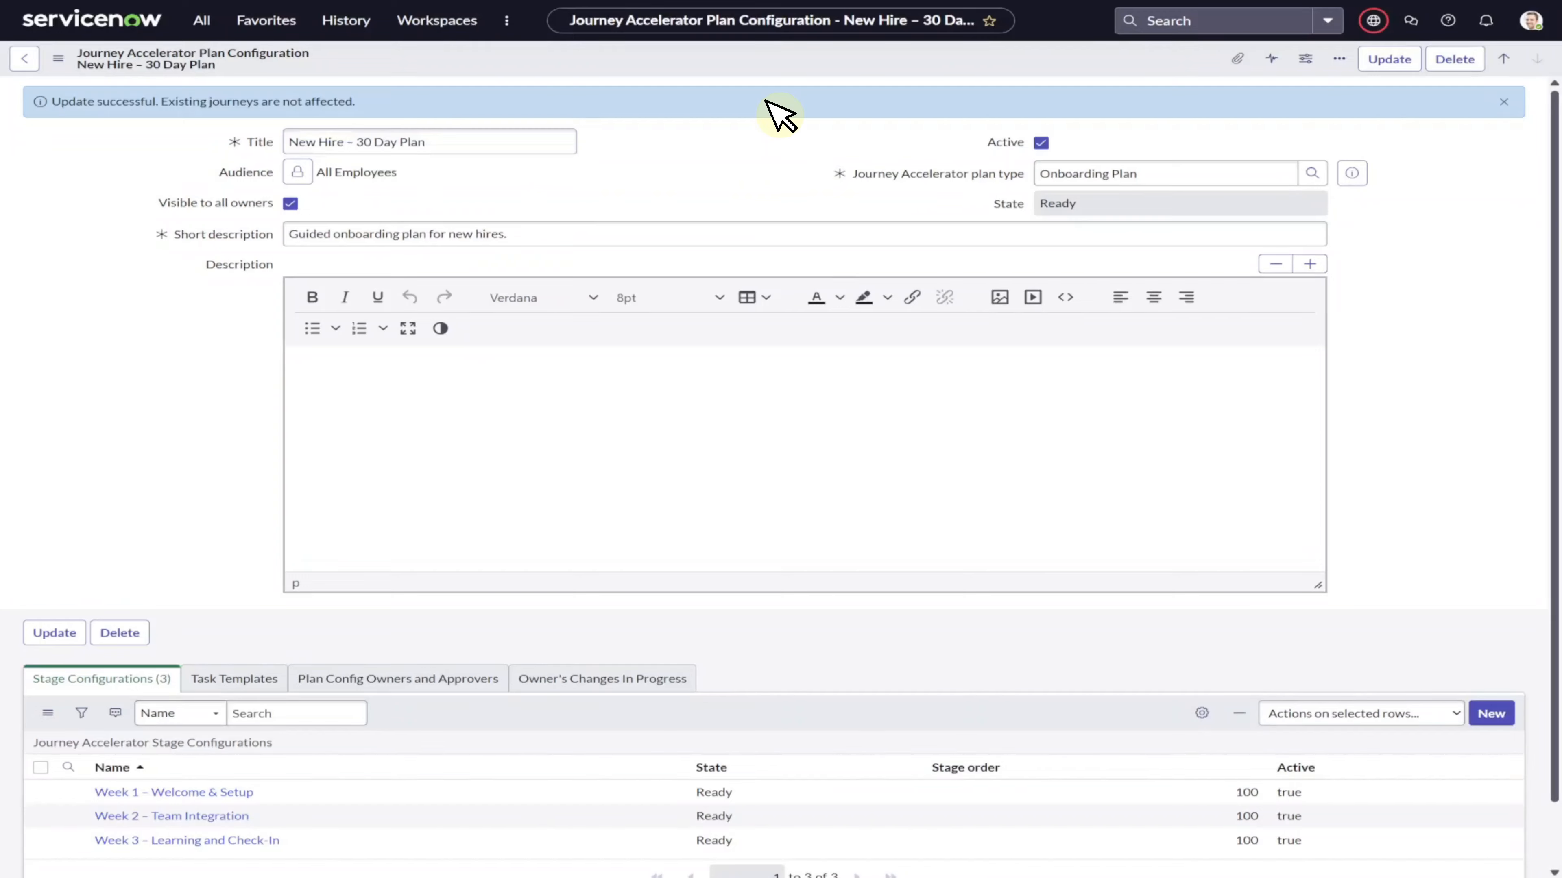
Create a mandatory task template Complete IT Setup assigned to Employee, with short description and description Set up laptop, email, and access.
left_click(203, 19)
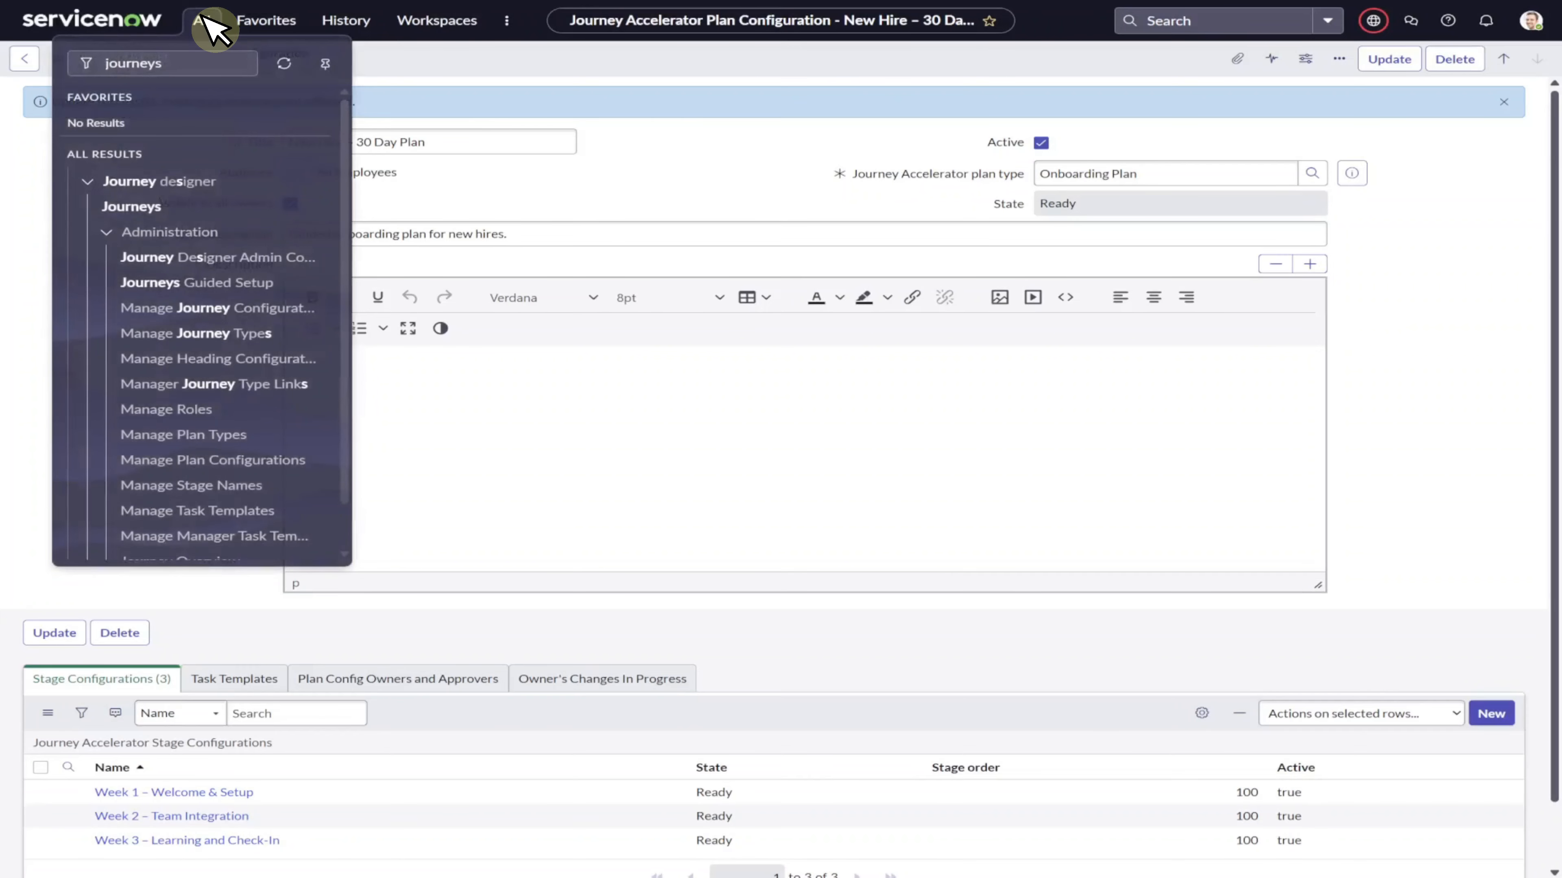
left_click(220, 510)
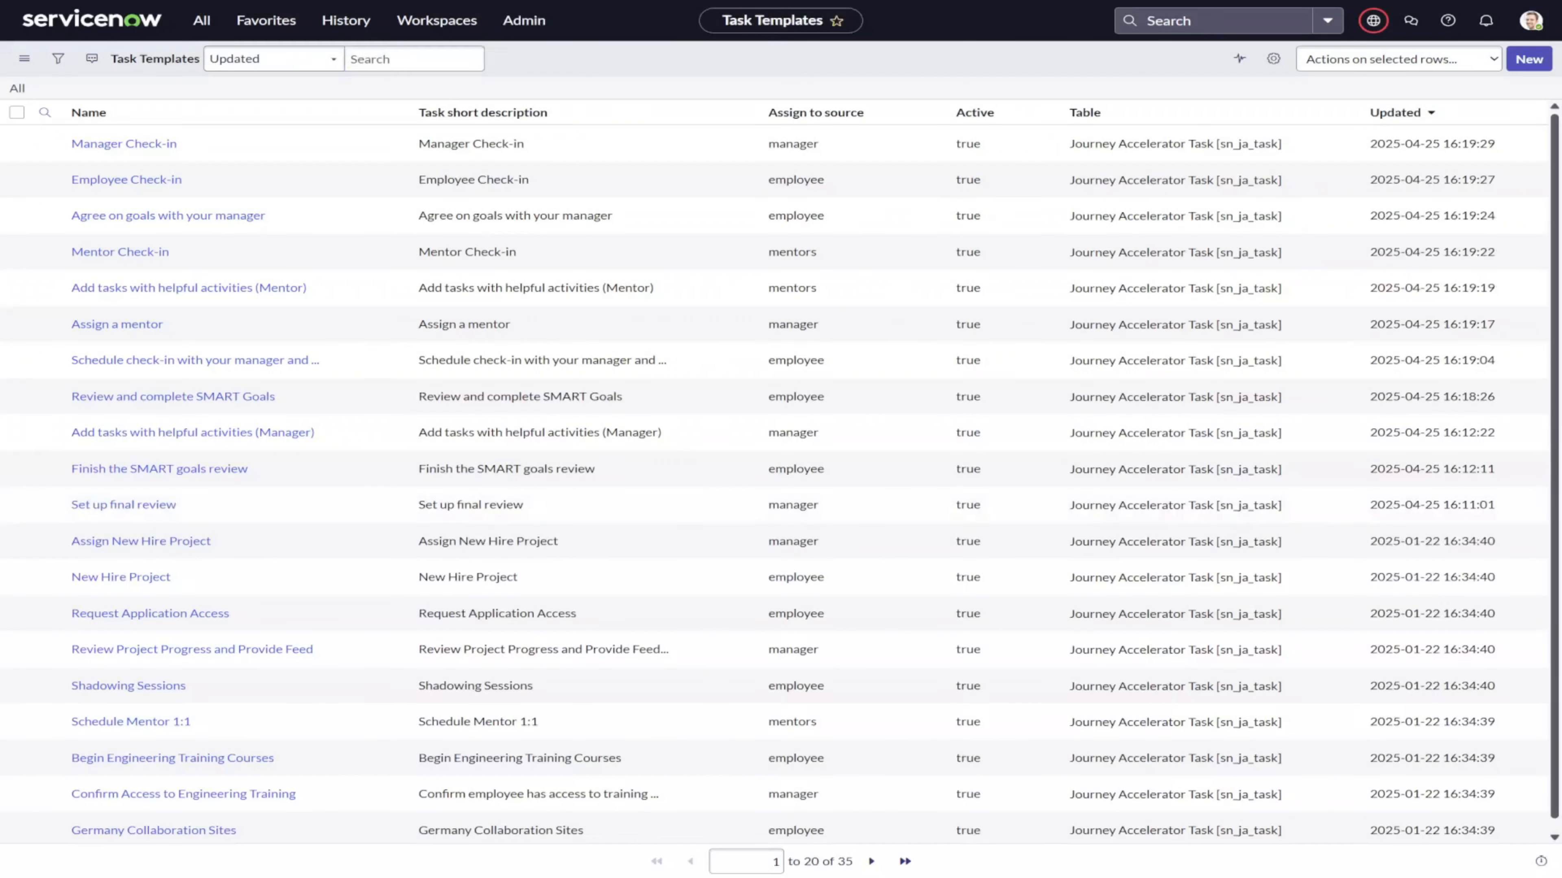
left_click(1523, 59)
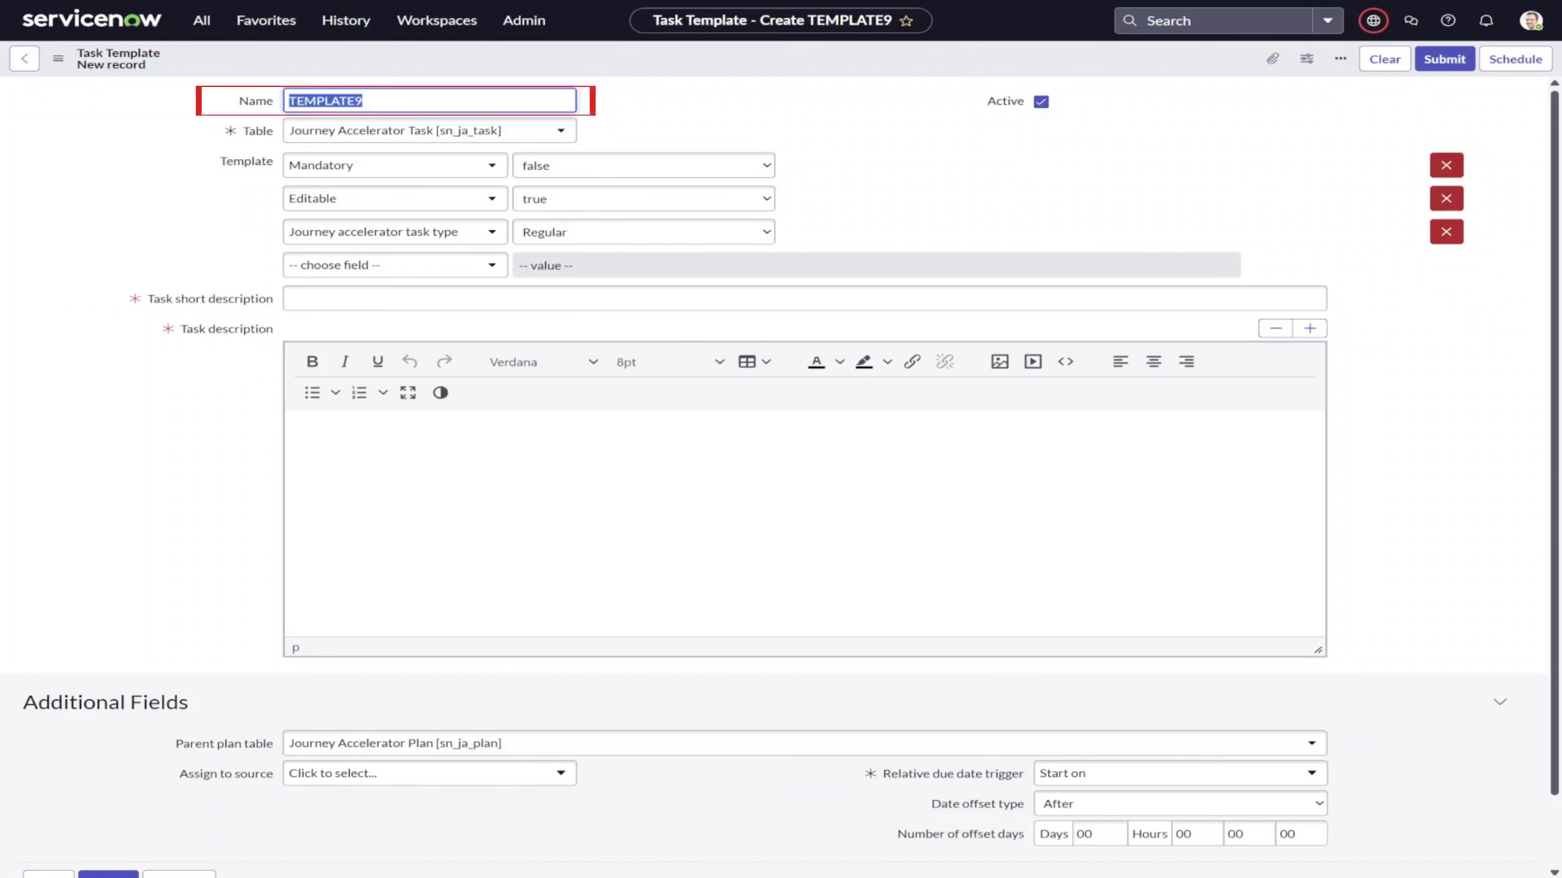
type("Complete IT Setup")
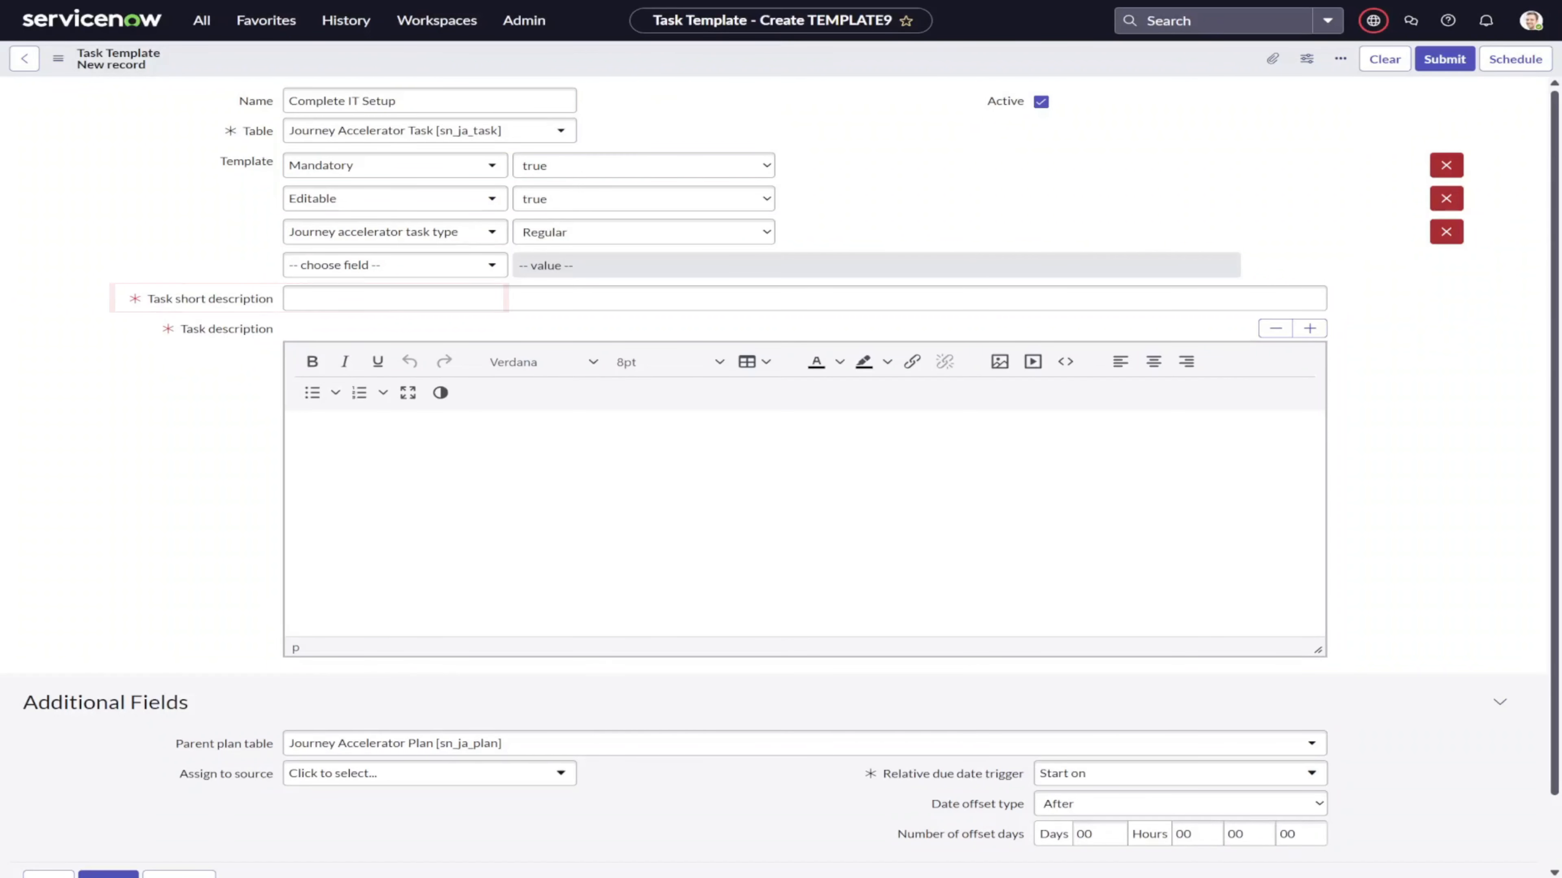
type("Set up laptop, email, and access.")
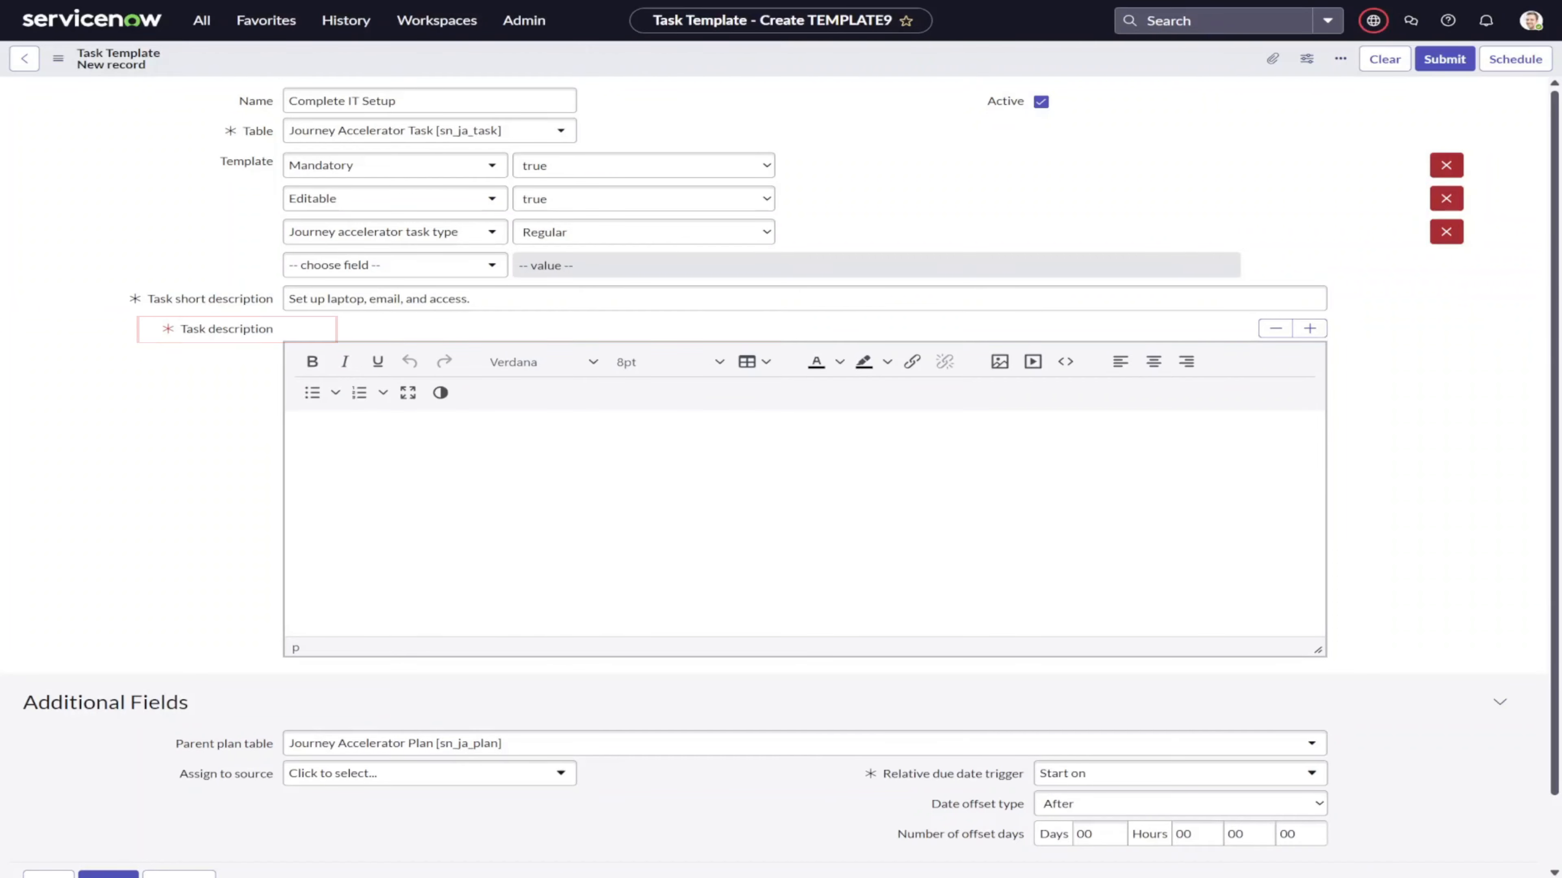
type("Set up laptop, email, and access.")
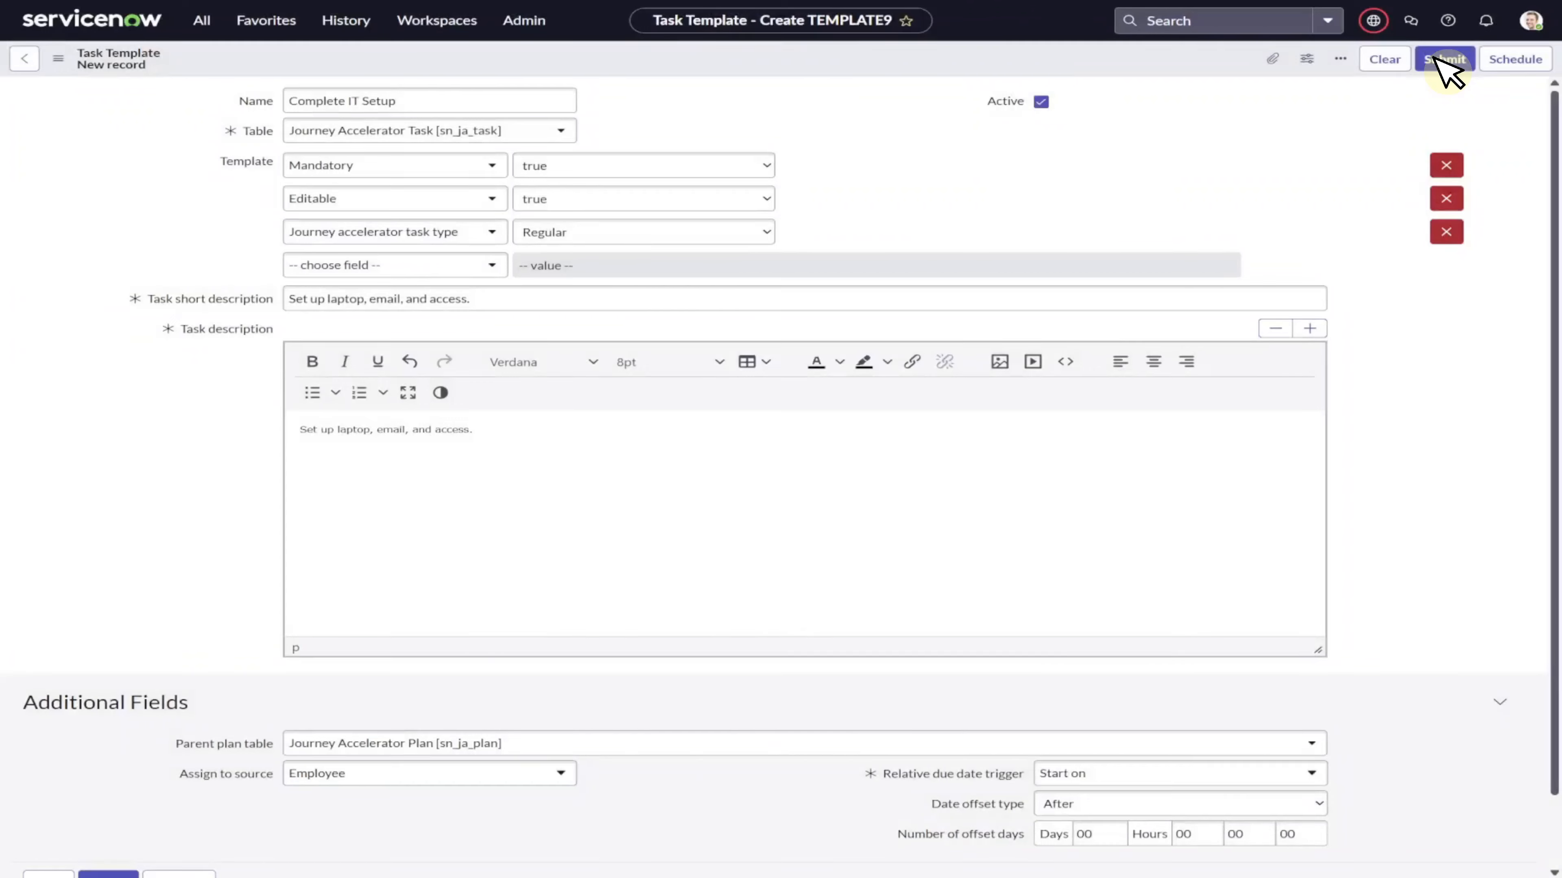
left_click(1445, 59)
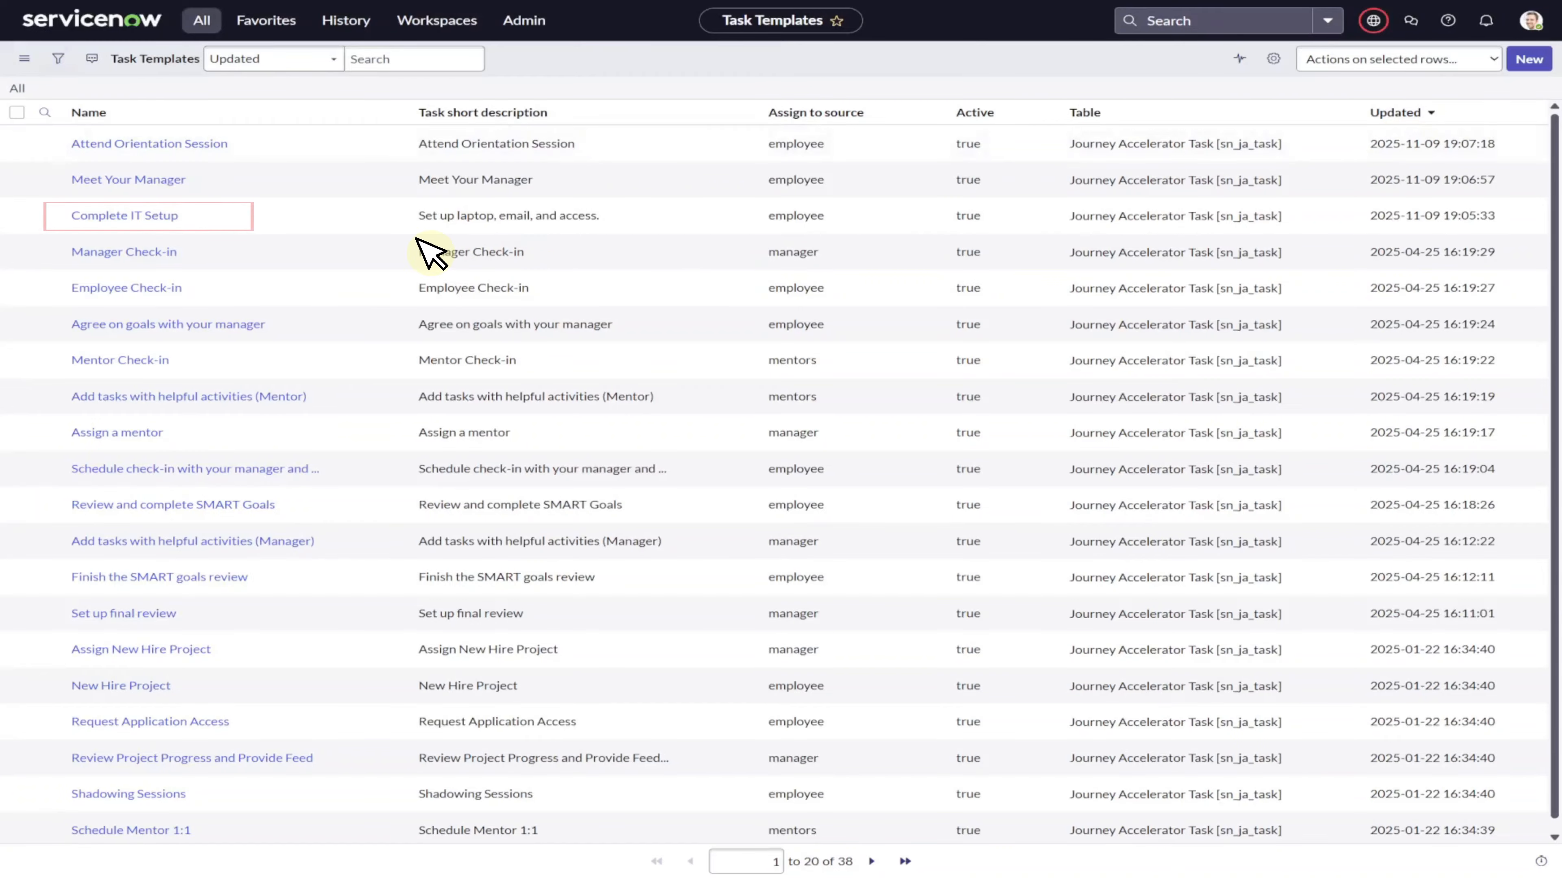
Link the Complete IT Setup task template to the Week 1 – Welcome & Setup stage configuration.
left_click(160, 216)
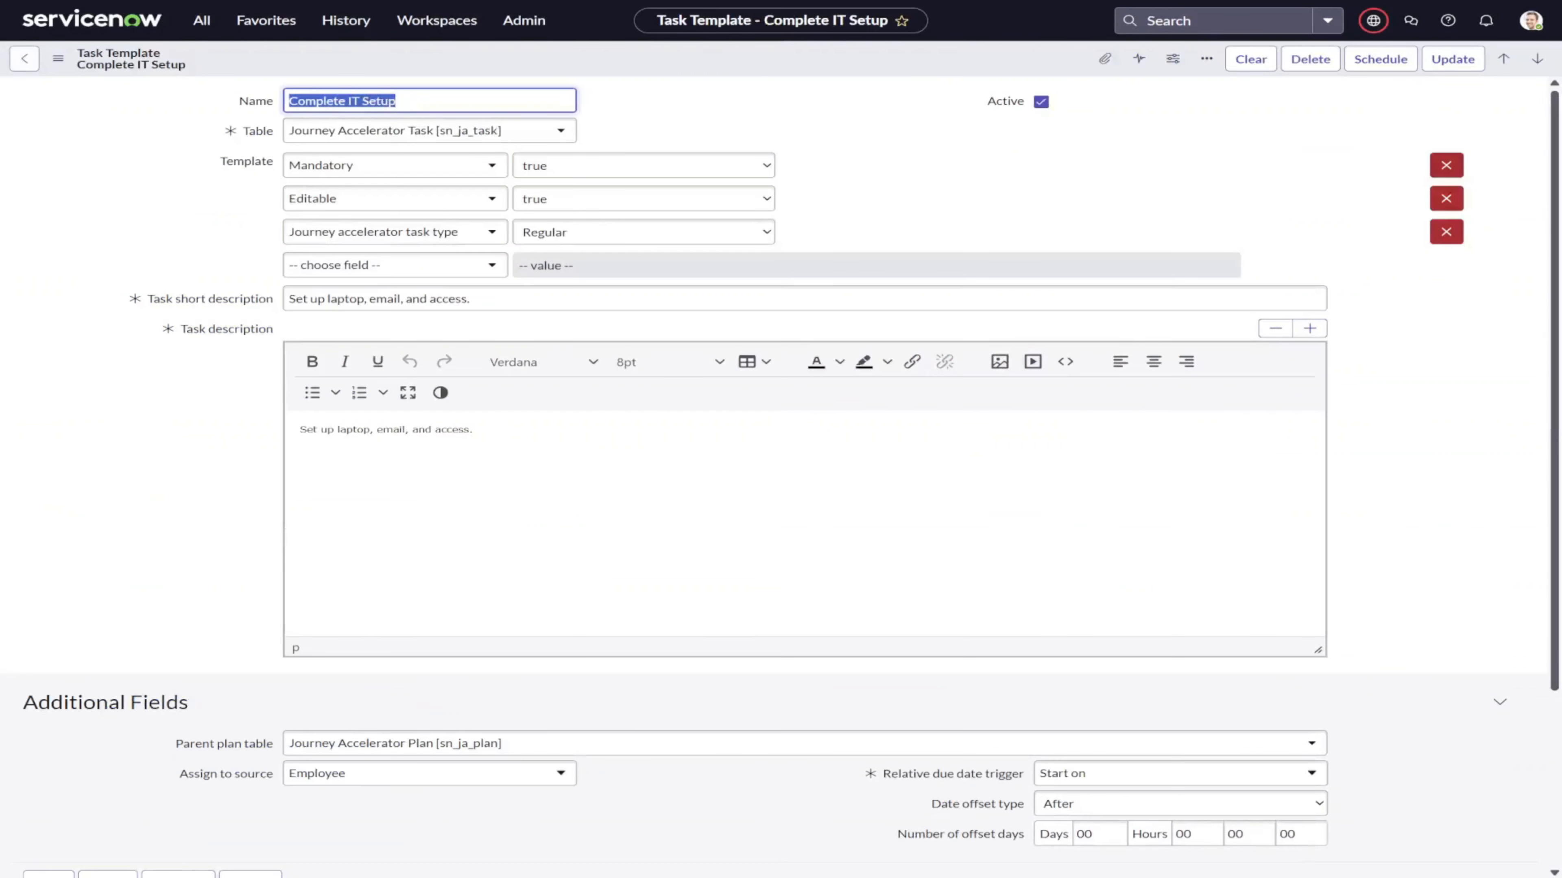
scroll(781, 477, "down", 4)
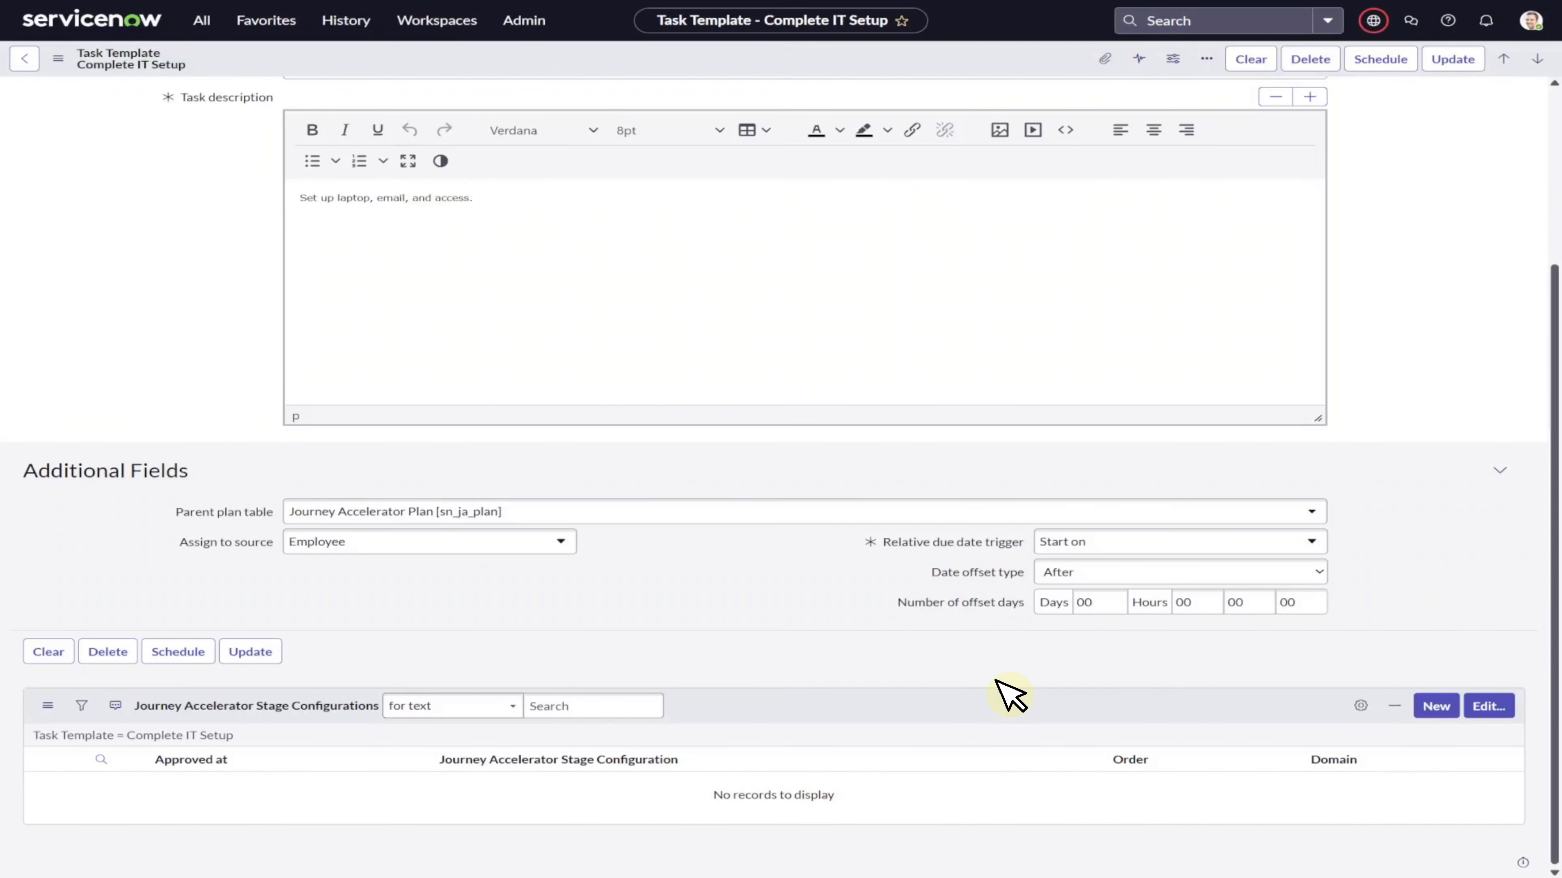
left_click(1488, 706)
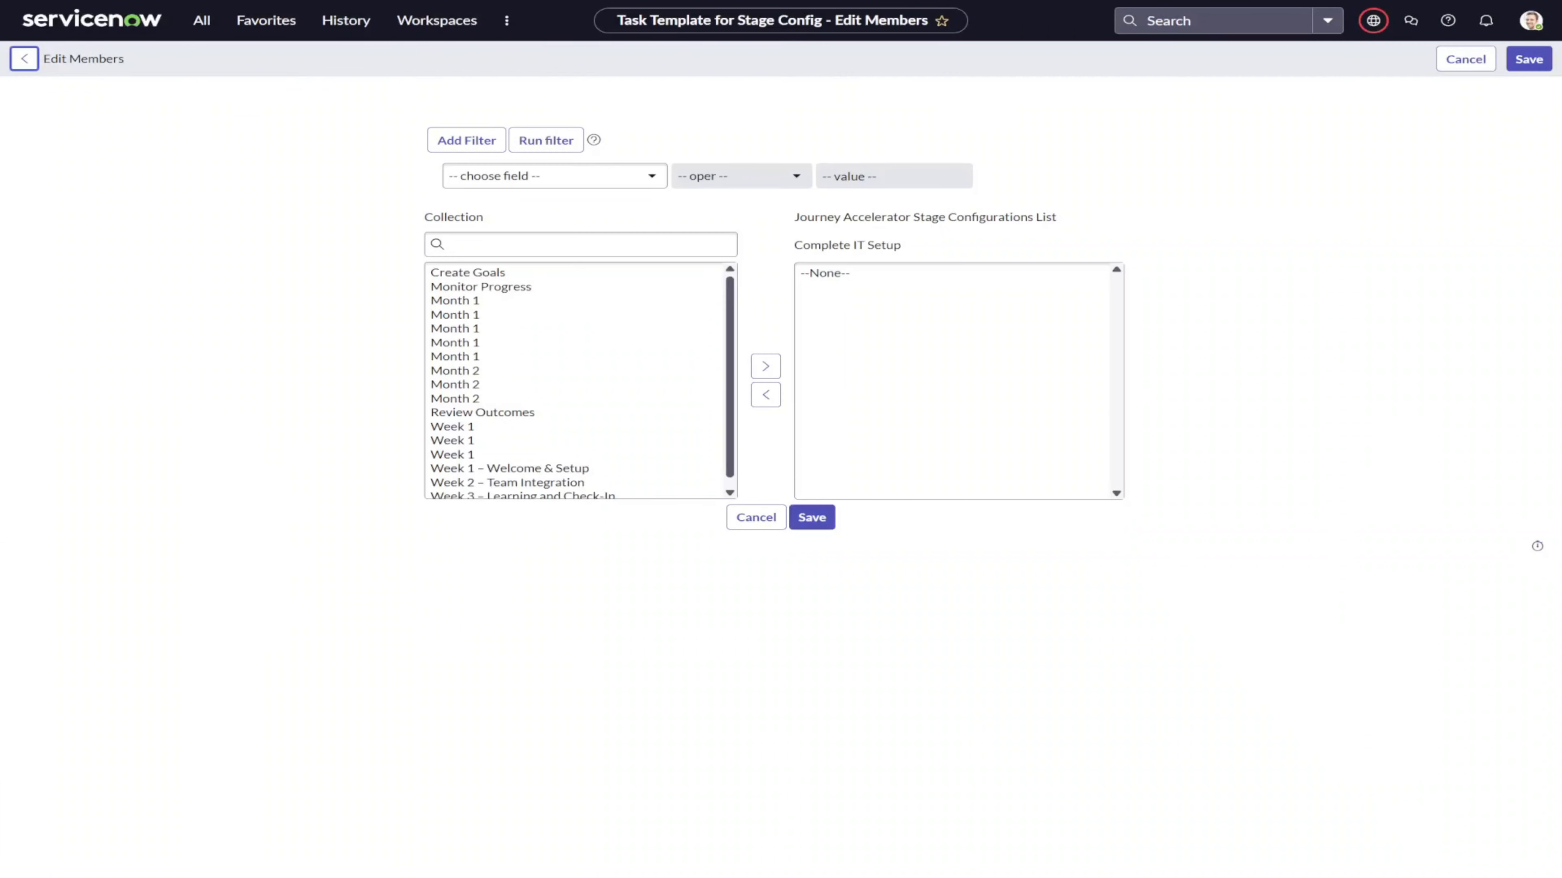
left_click(571, 469)
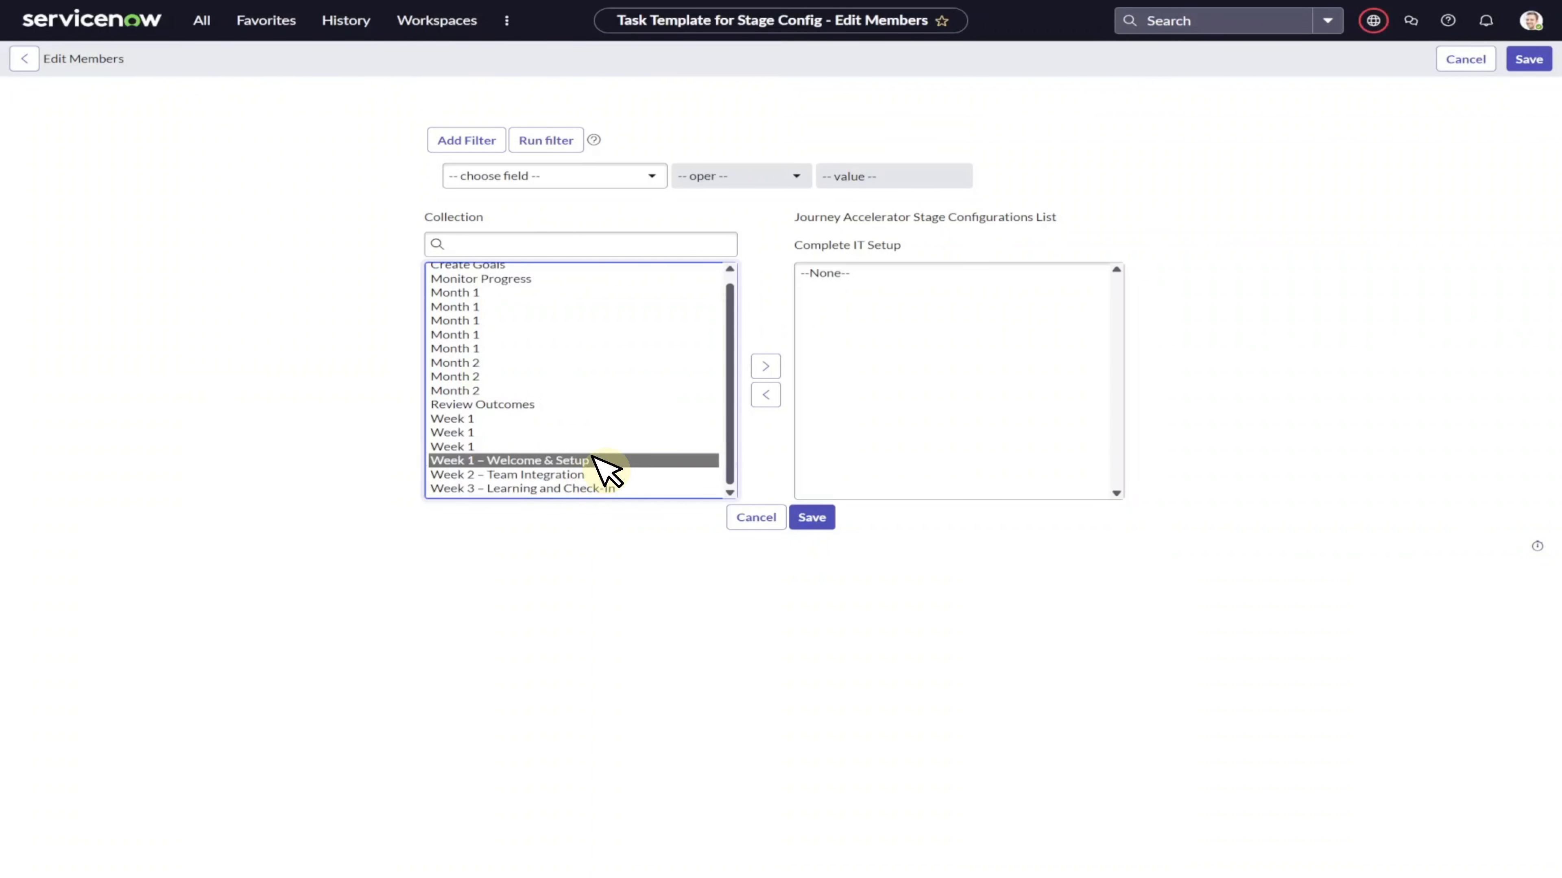
left_click(758, 367)
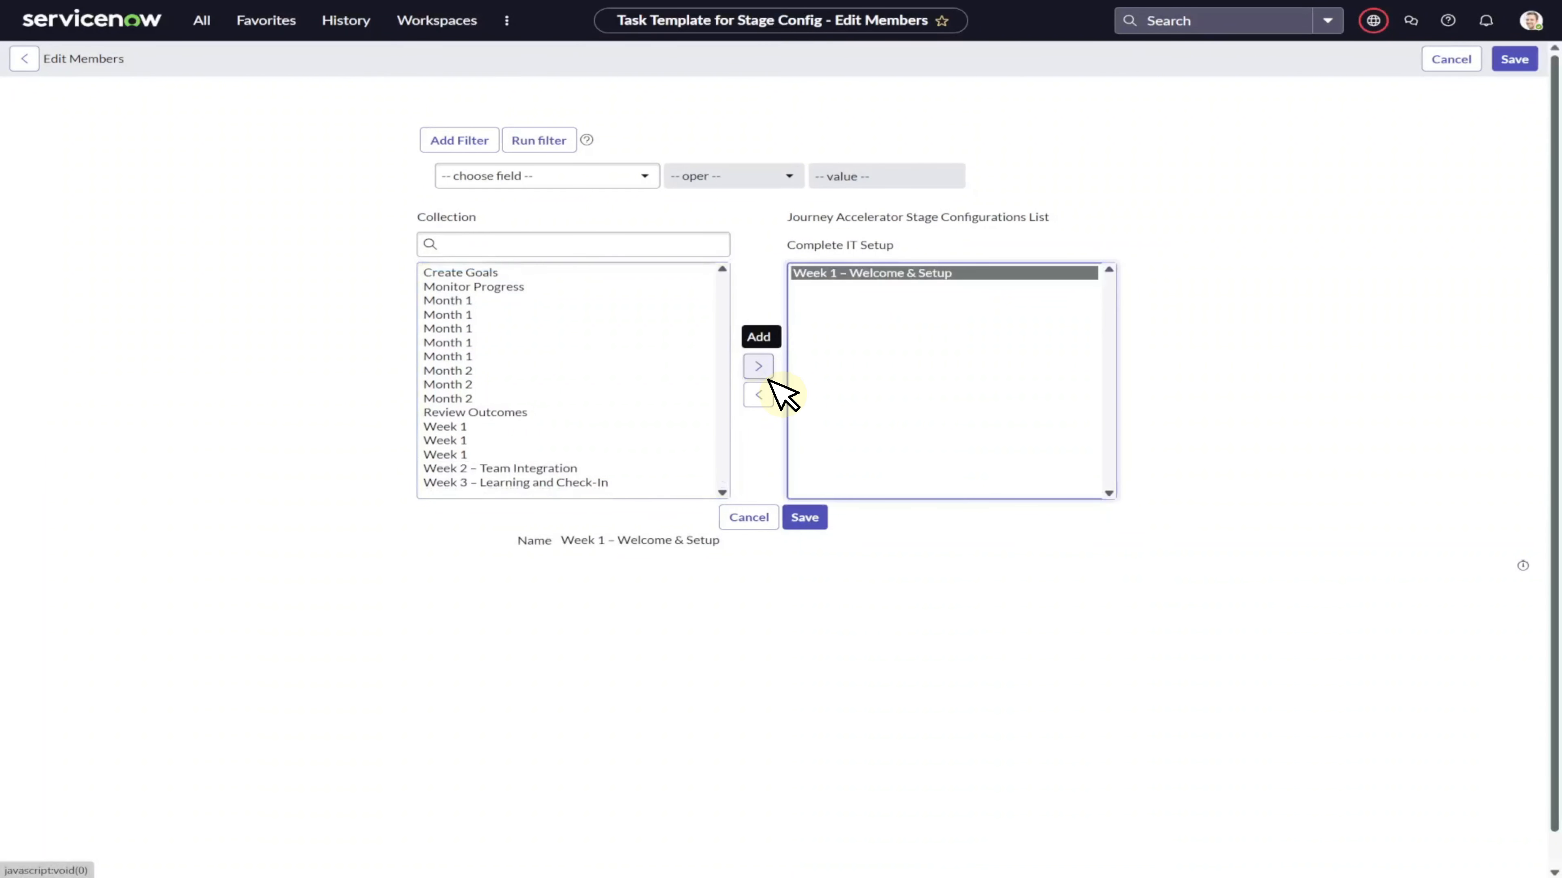
left_click(805, 517)
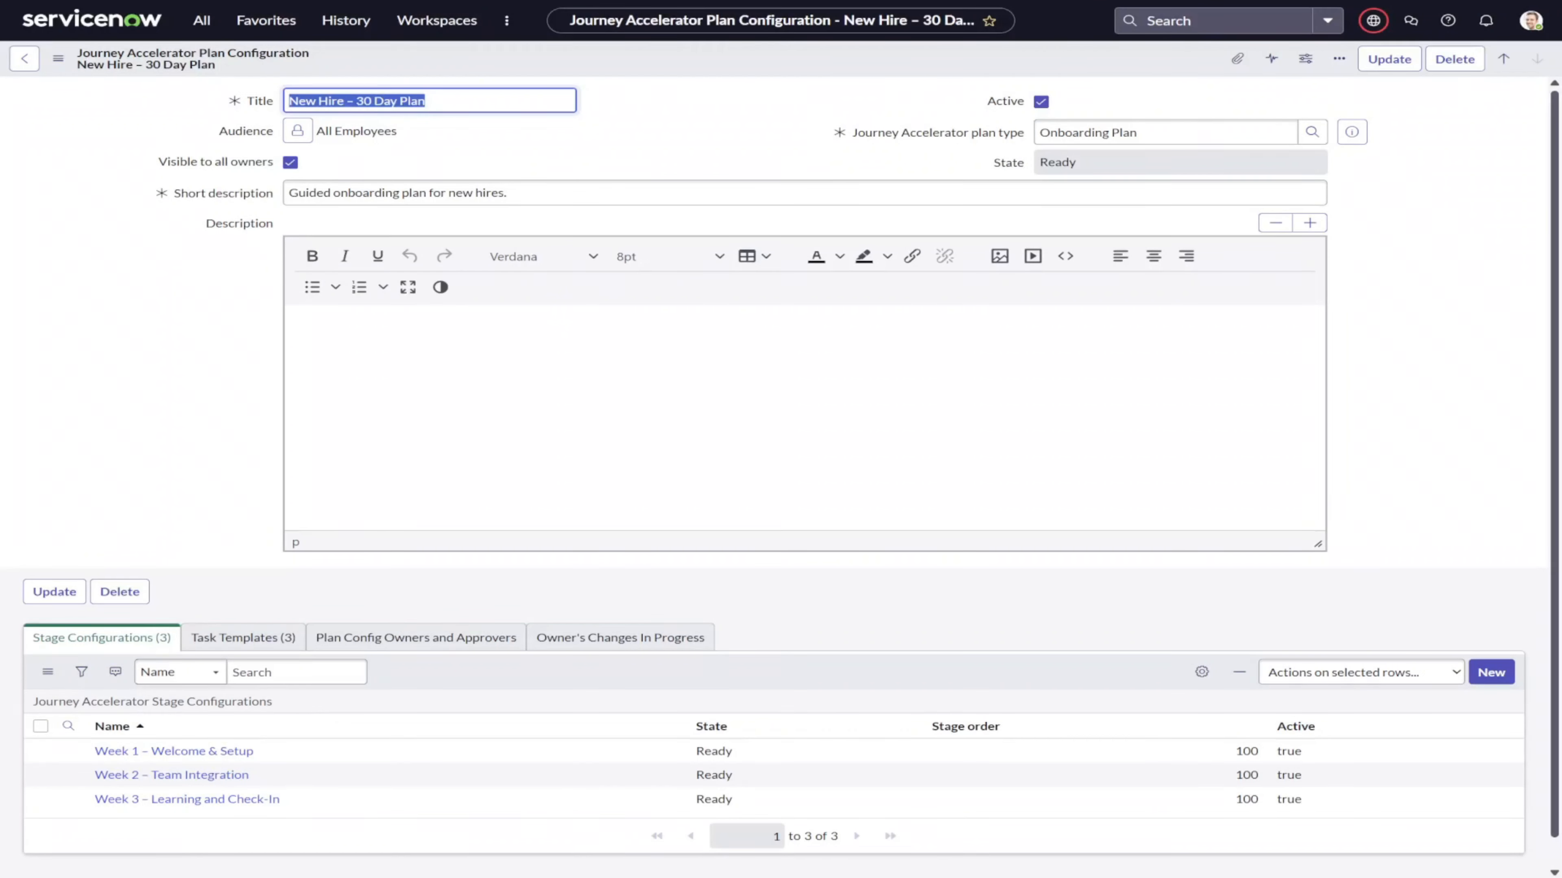
Review the plan's task templates and open the Manage Roles list of journey designer user roles.
left_click(242, 638)
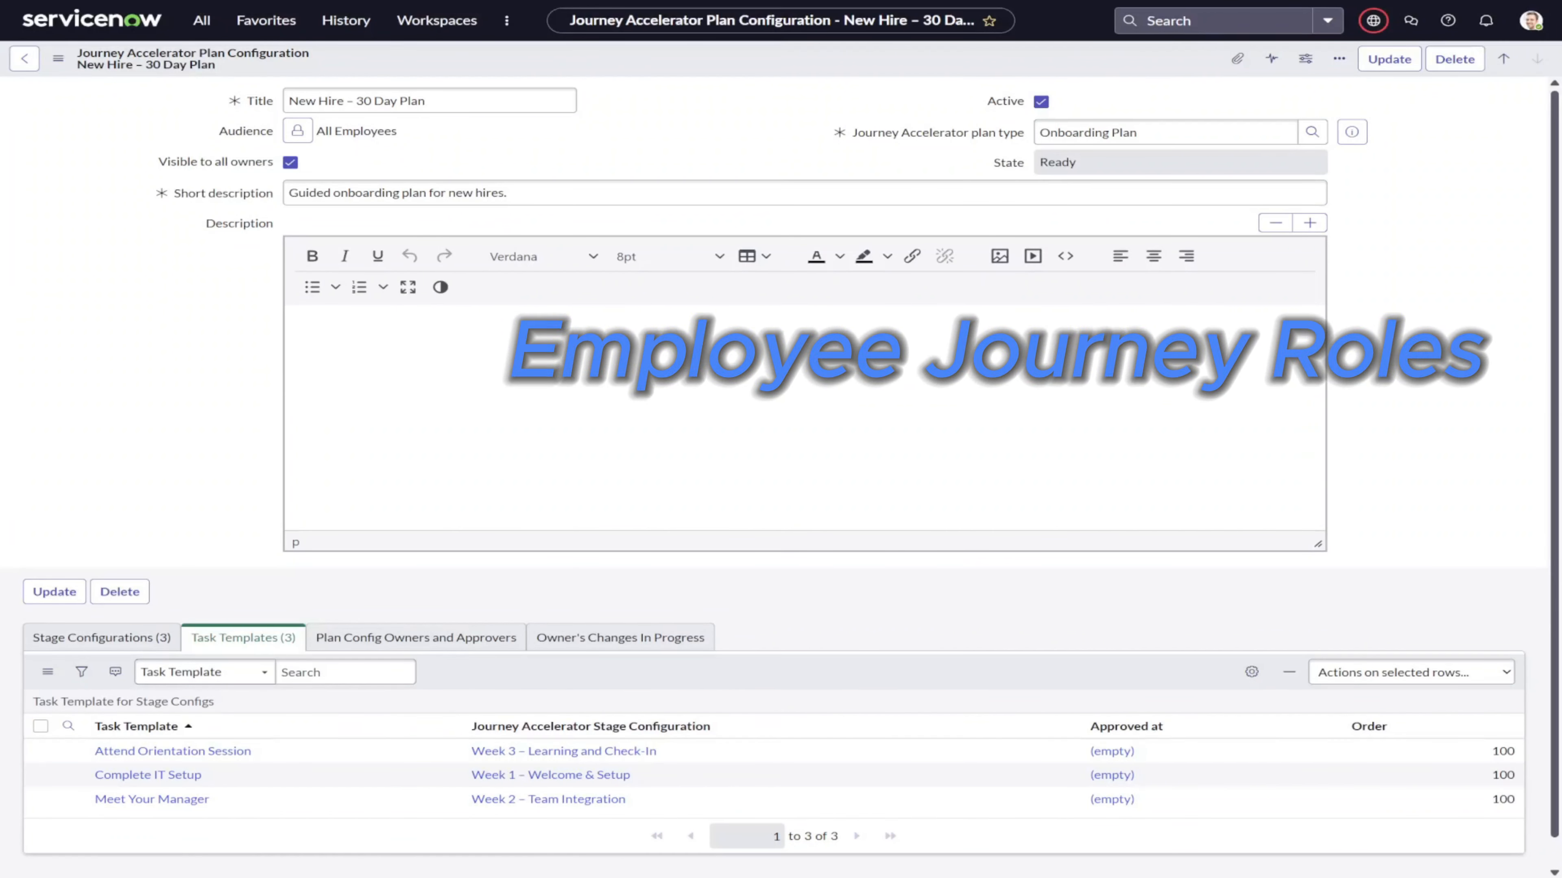
left_click(208, 17)
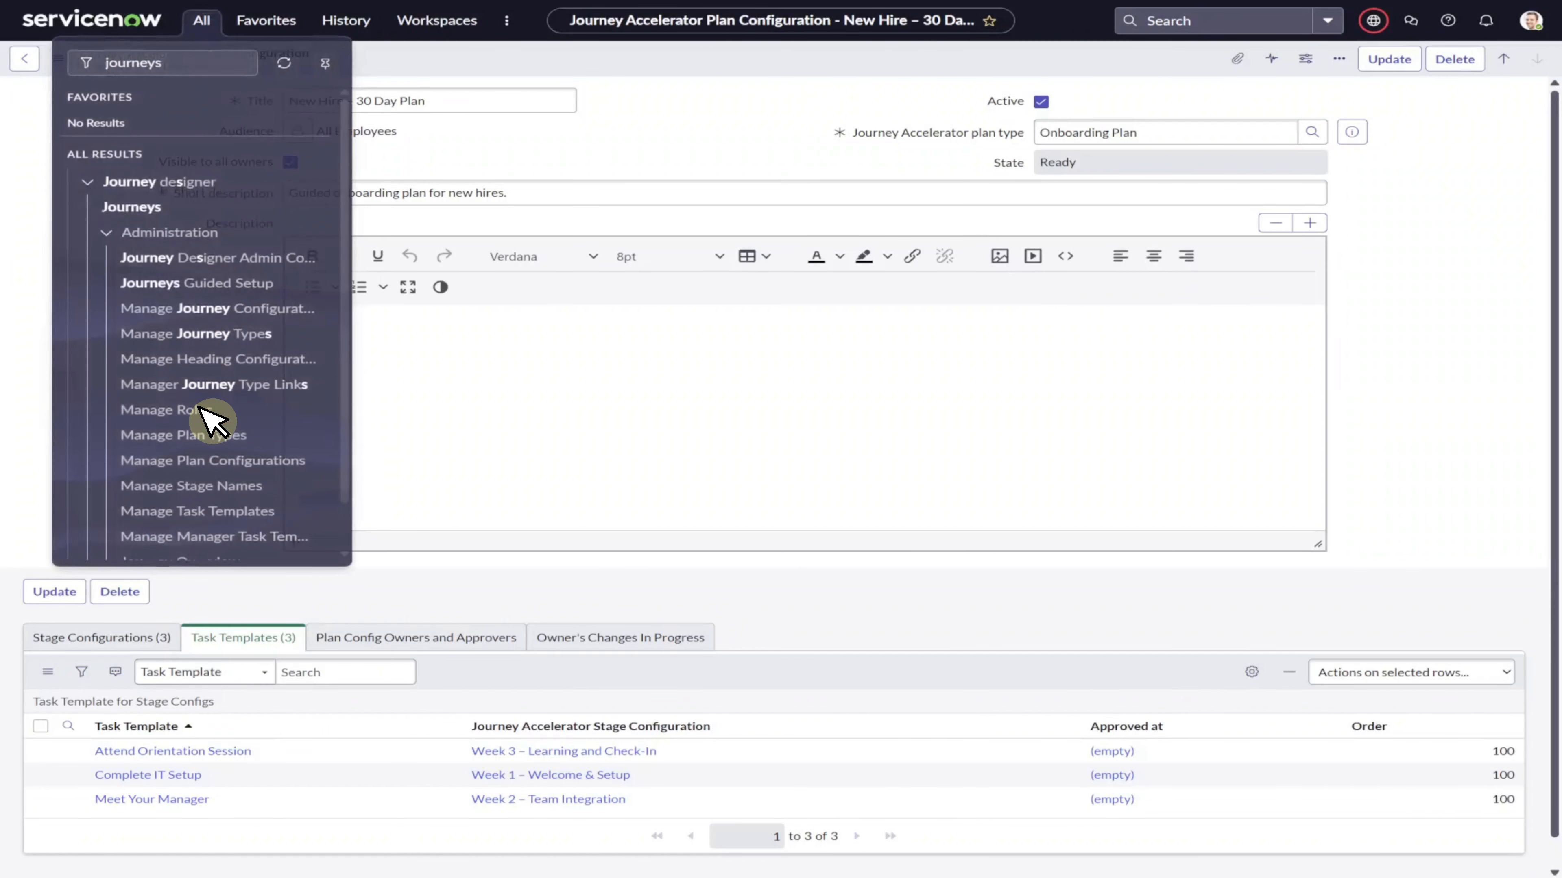
left_click(211, 411)
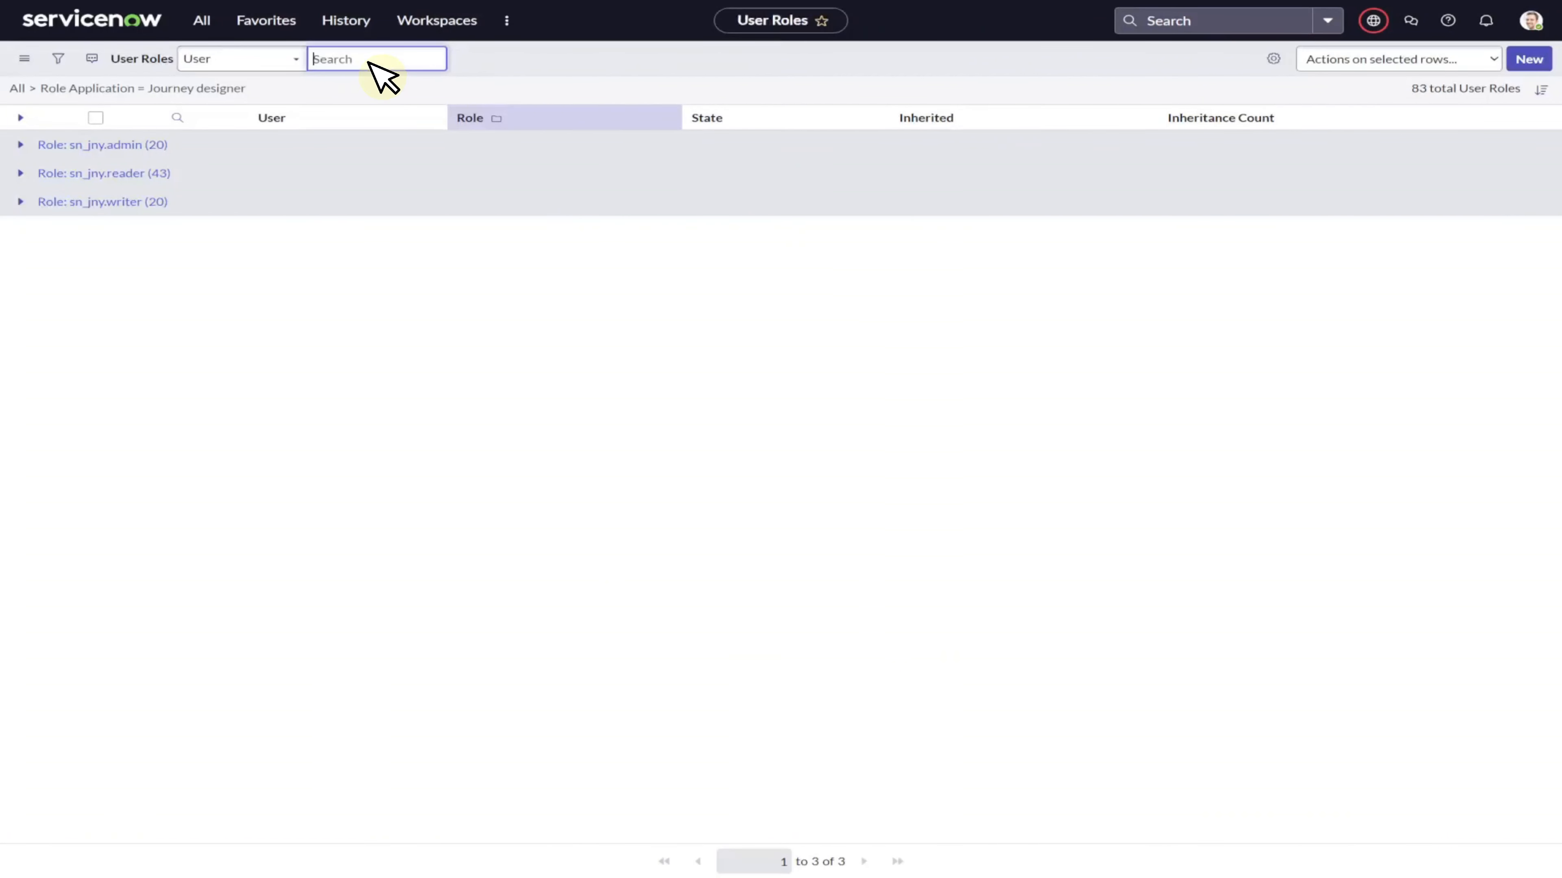
Create a journey configuration New Hire Onboarding using Journey Accelerator, type New Hire Onboarding, plan type Onboarding Plan, updating on manager change.
left_click(206, 18)
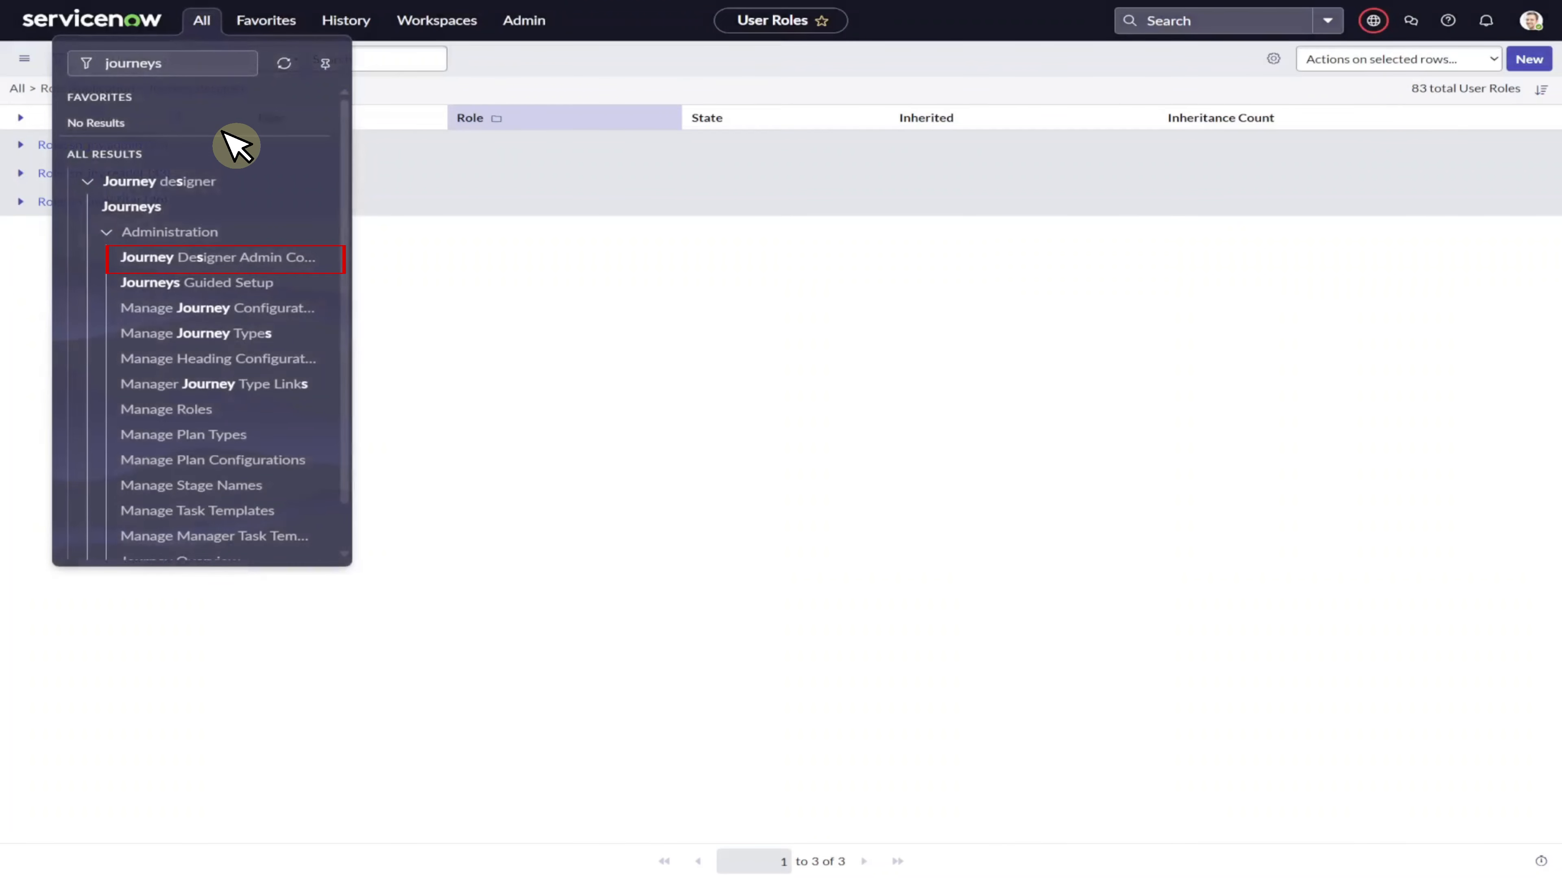
left_click(242, 257)
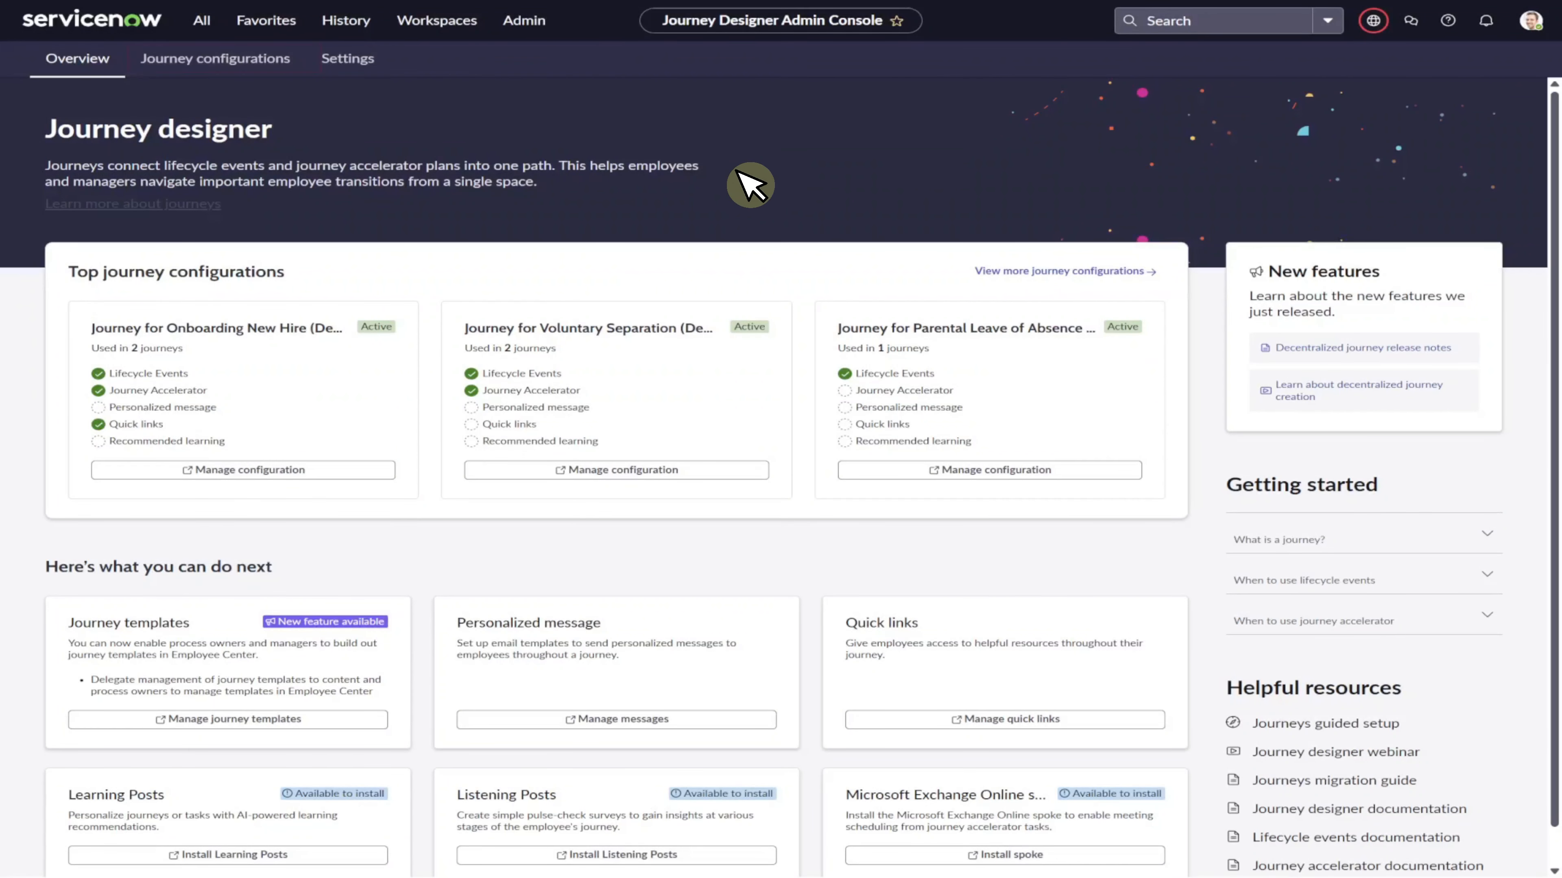
left_click(235, 68)
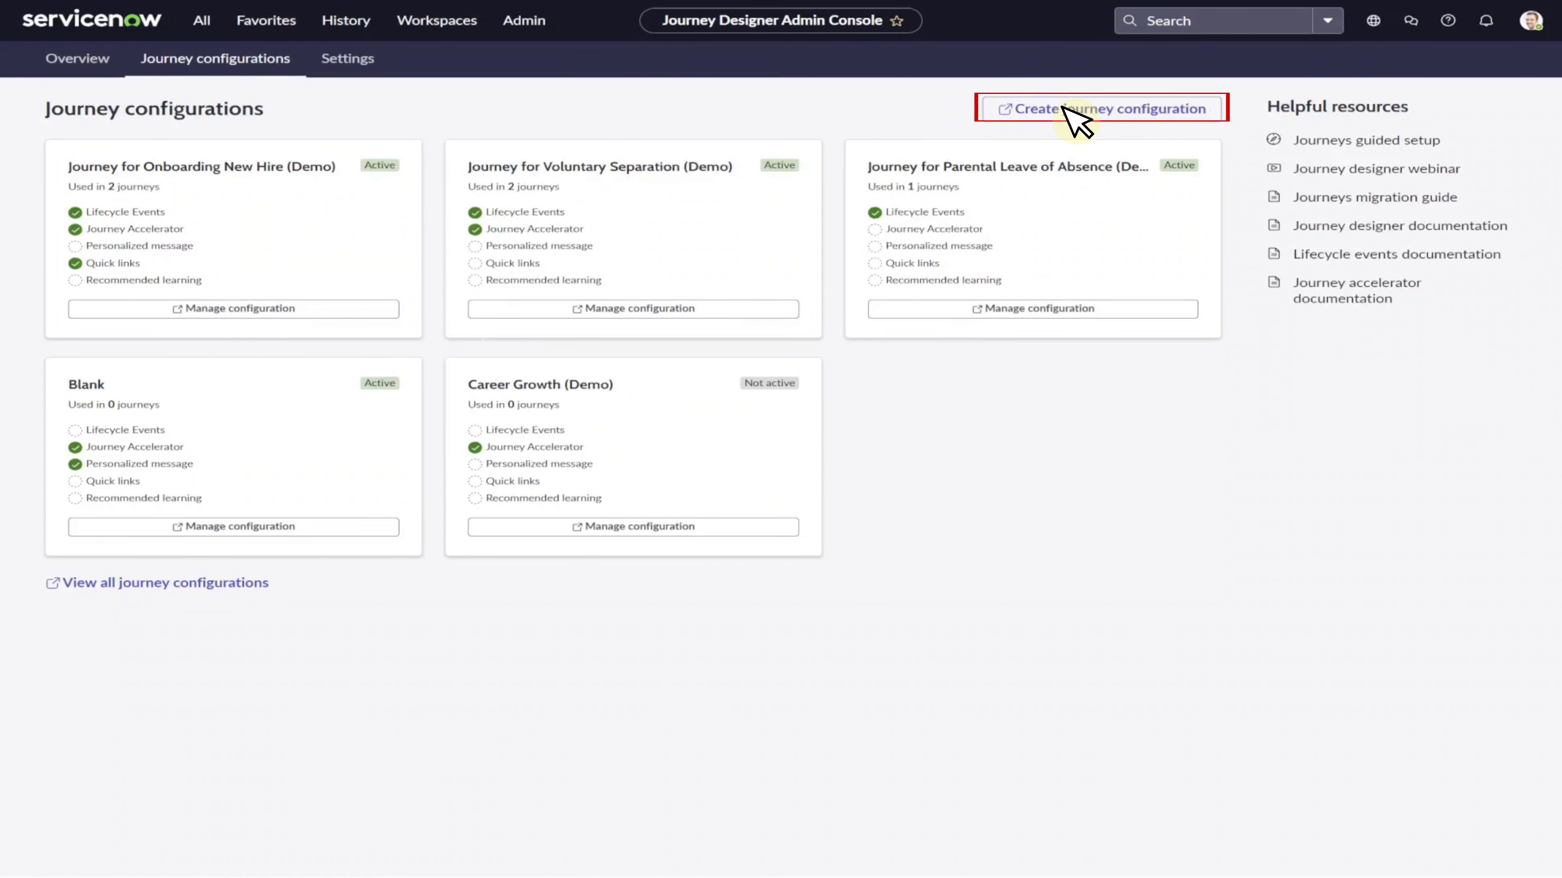
left_click(1072, 109)
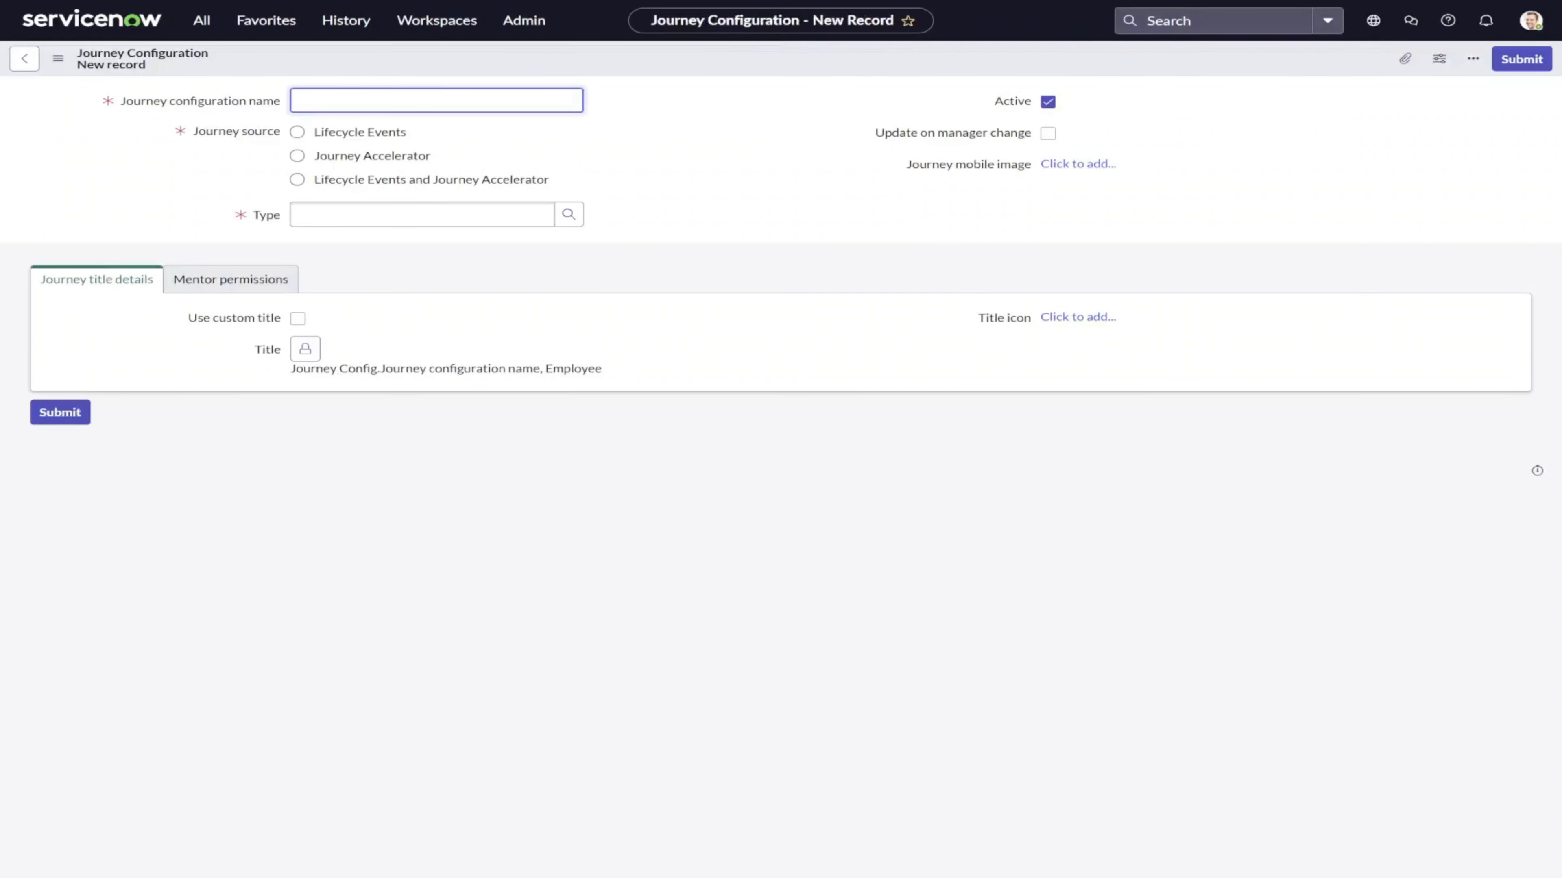
type("New Hire Onboarding")
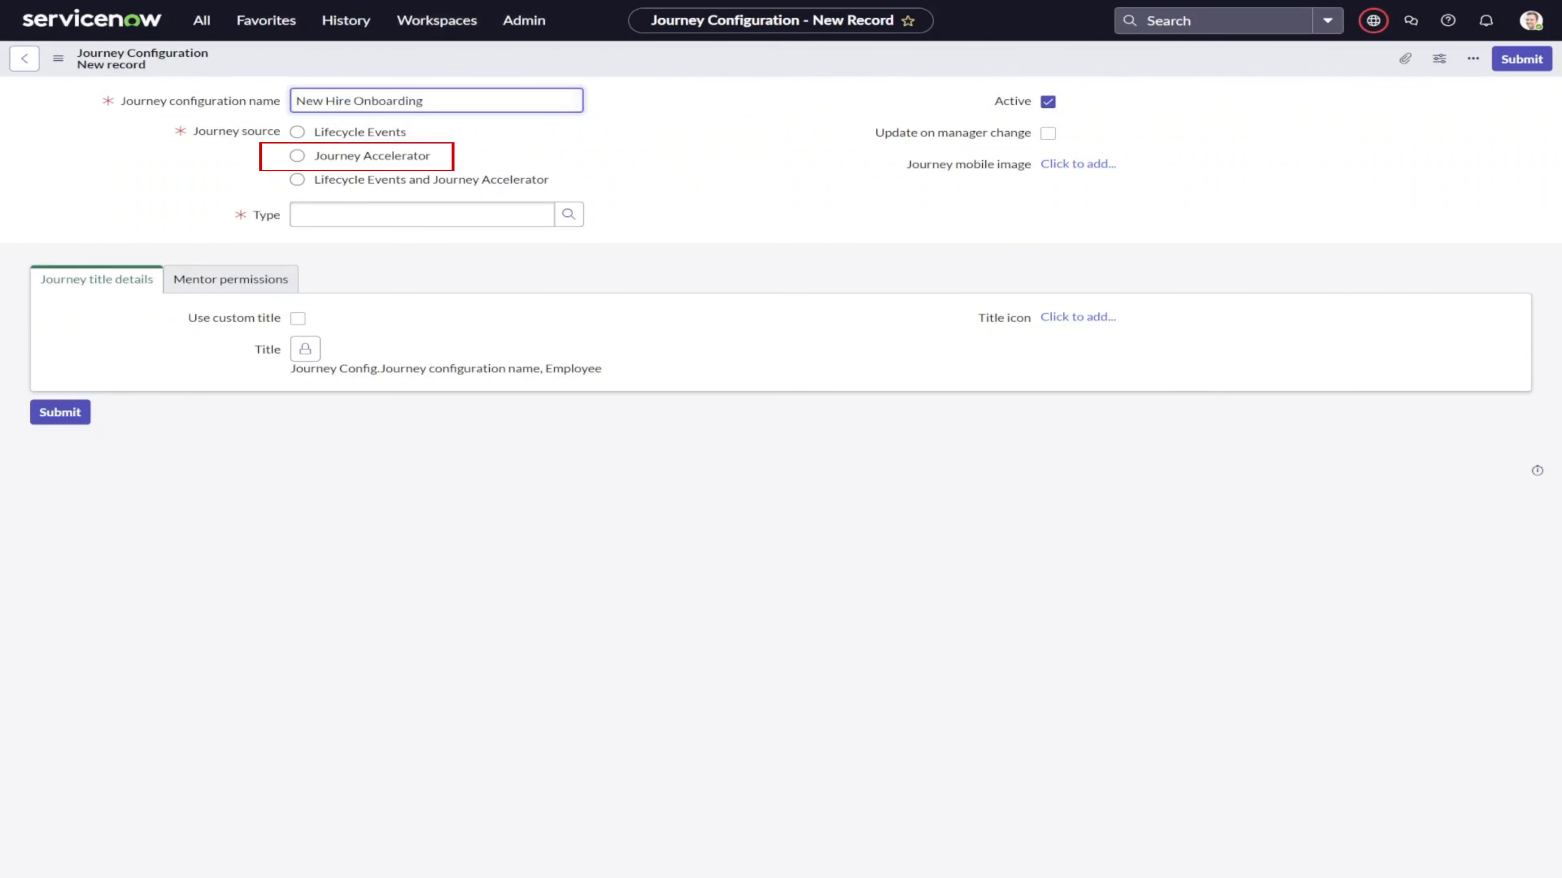
left_click(297, 156)
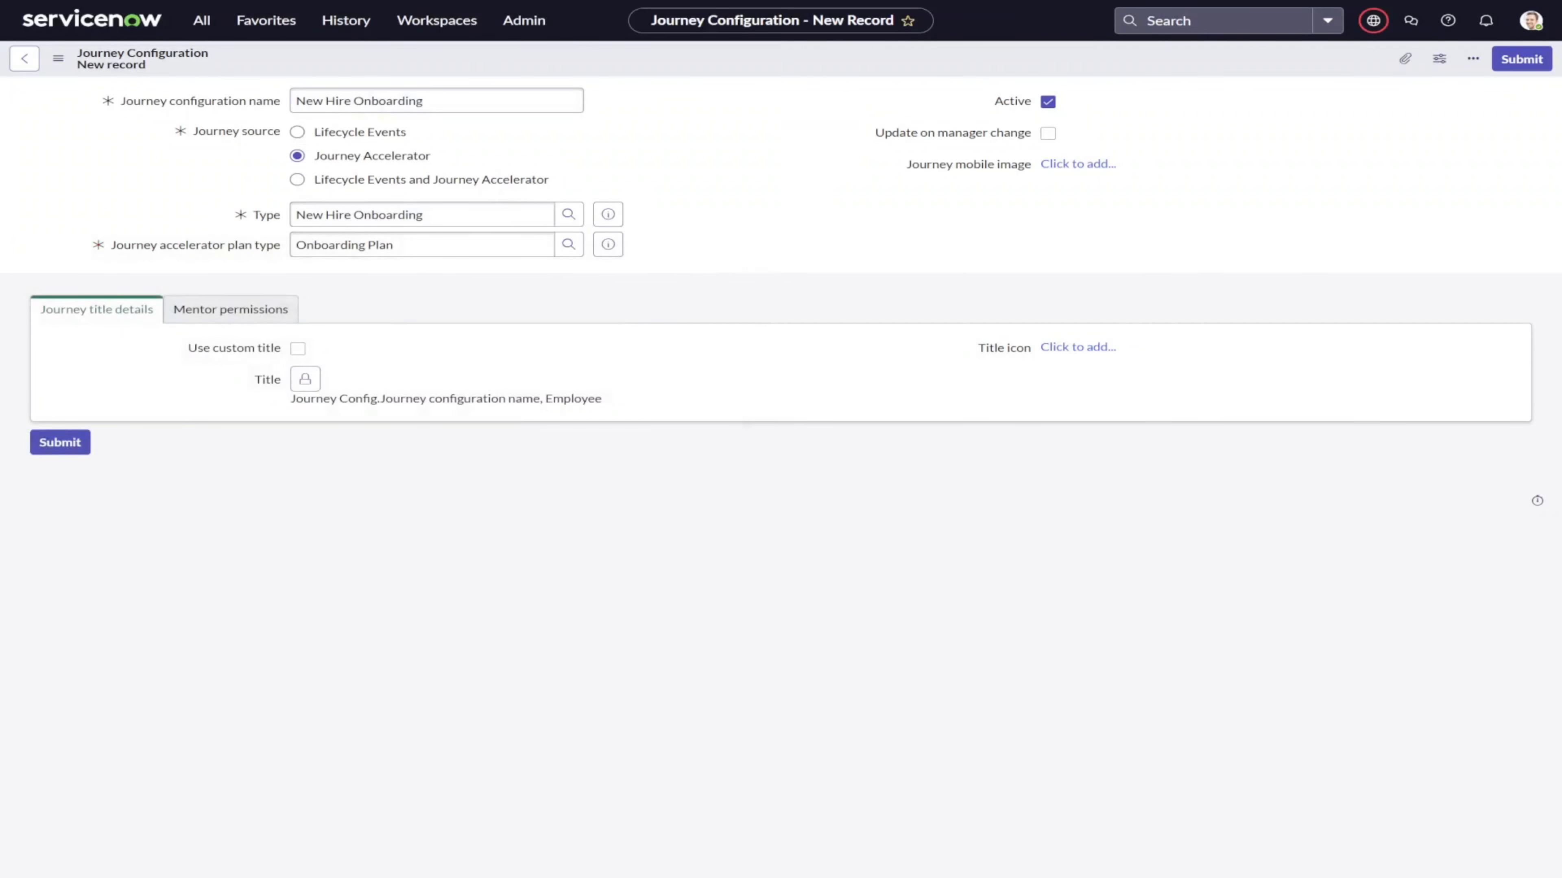
left_click(1047, 133)
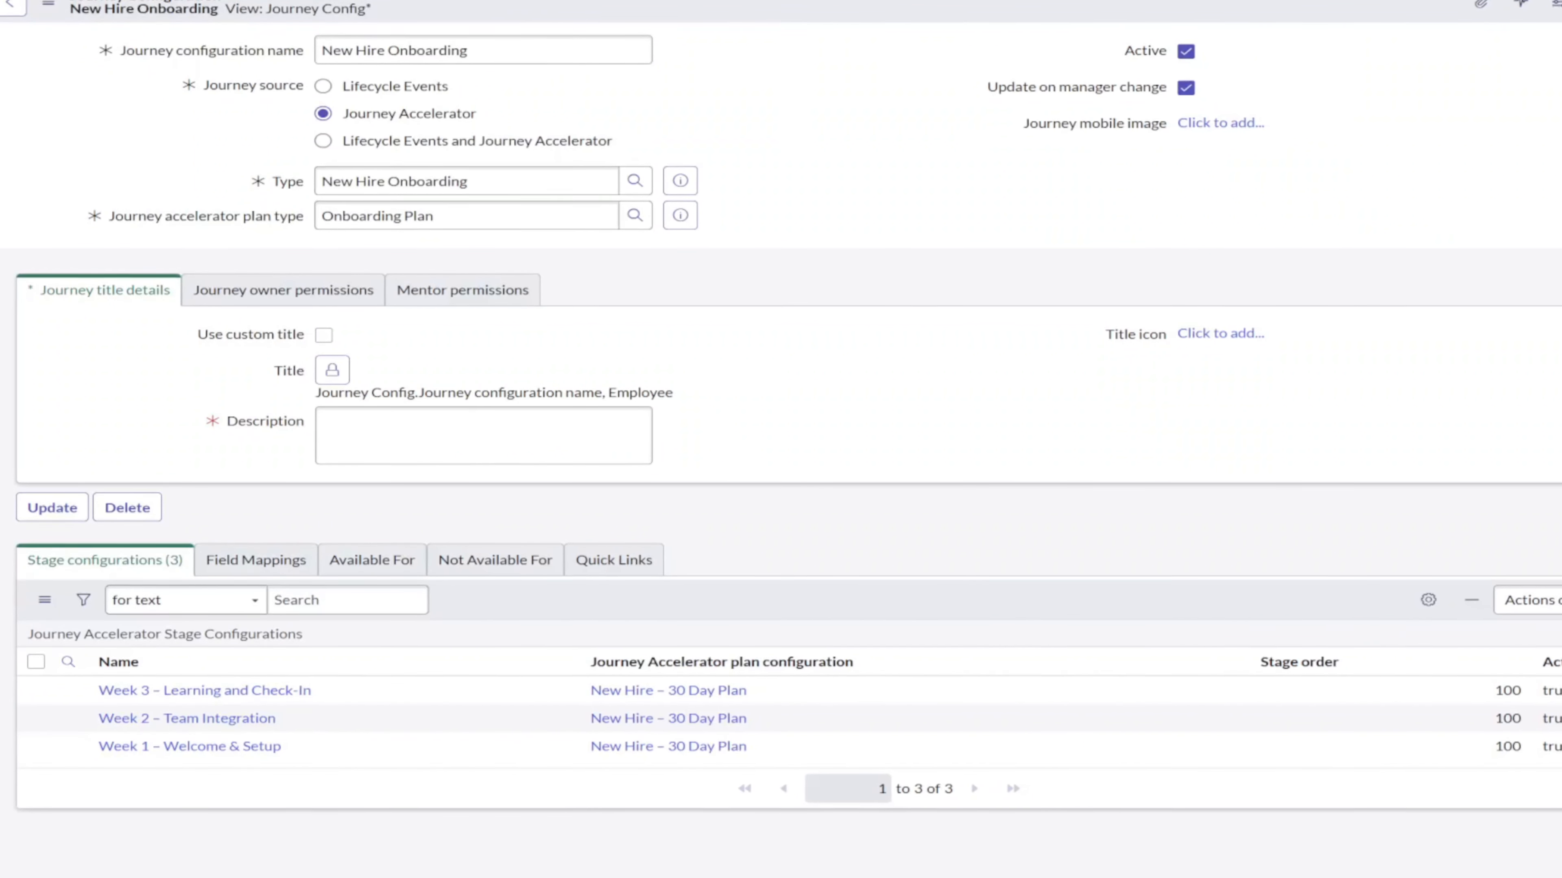
Allow journey owners to add personalized messages and switch to the mentor permissions.
left_click(283, 289)
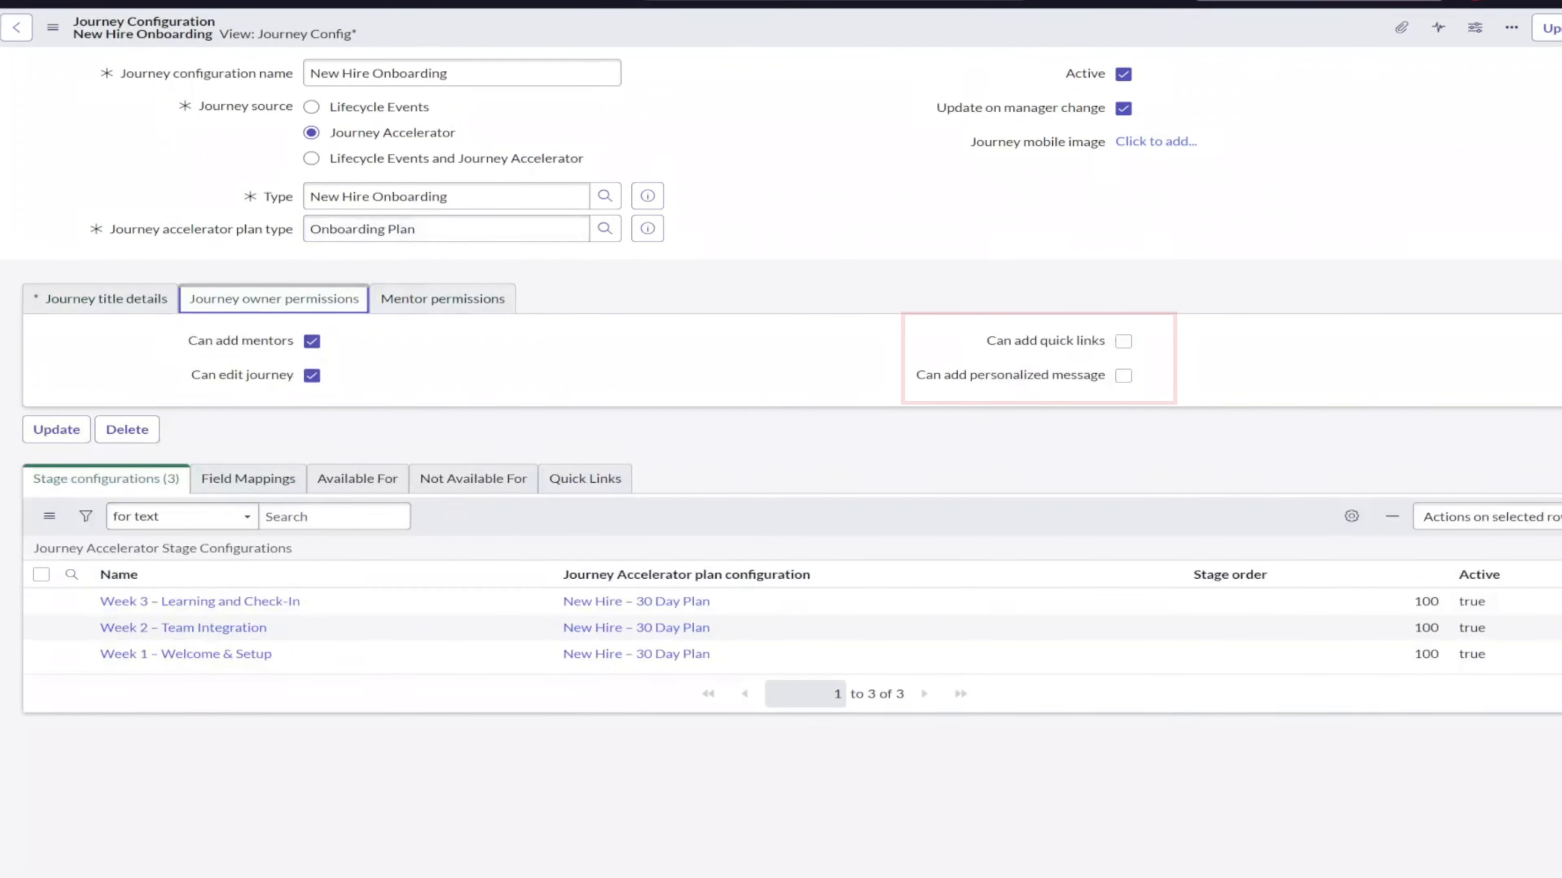
left_click(1124, 375)
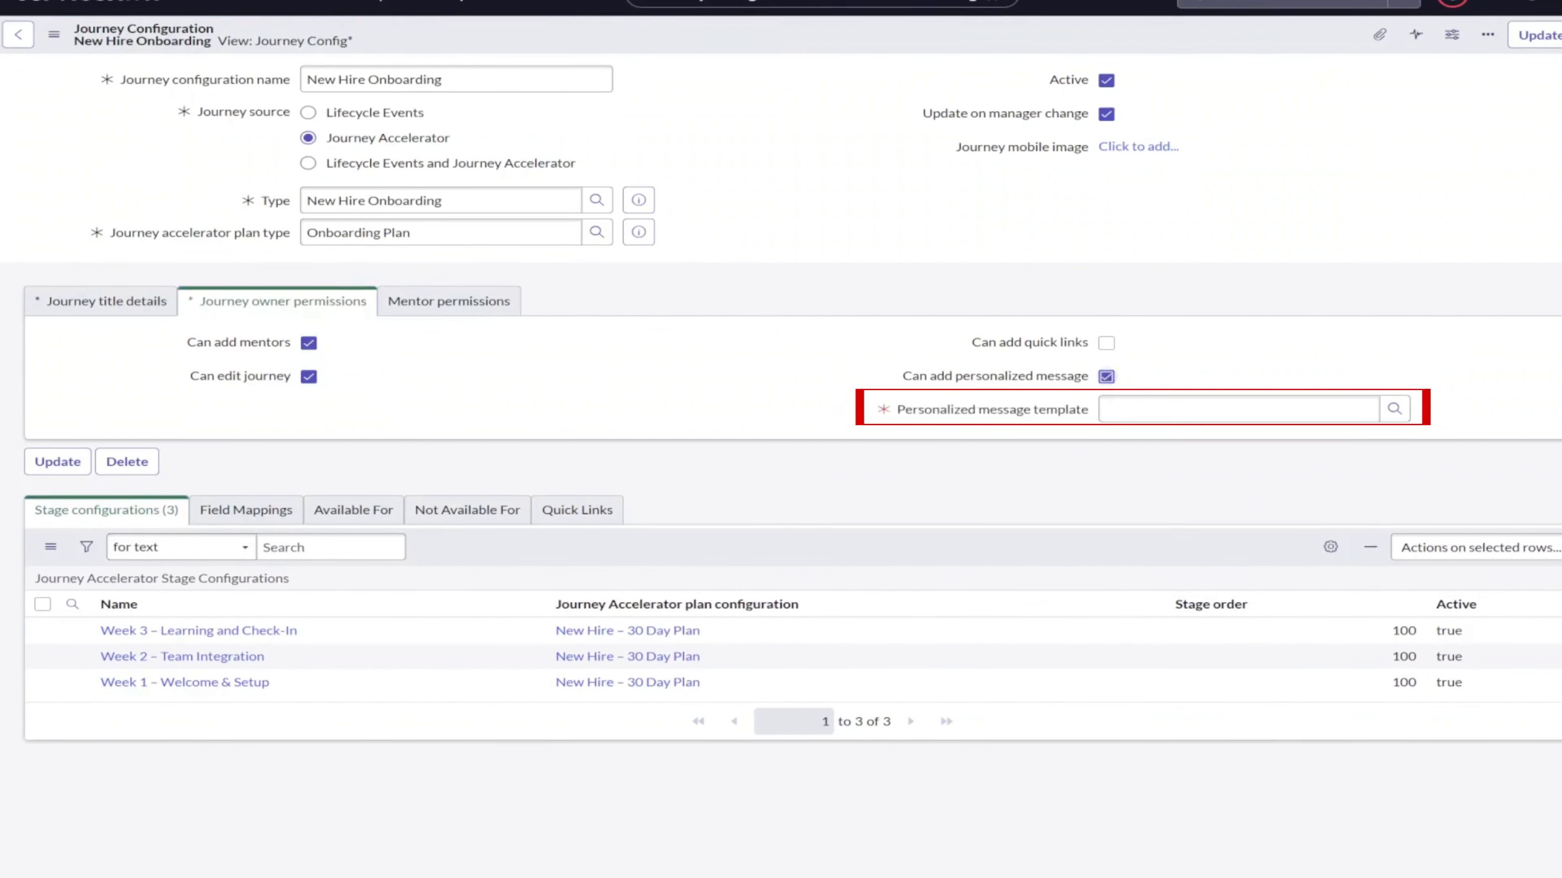
left_click(449, 301)
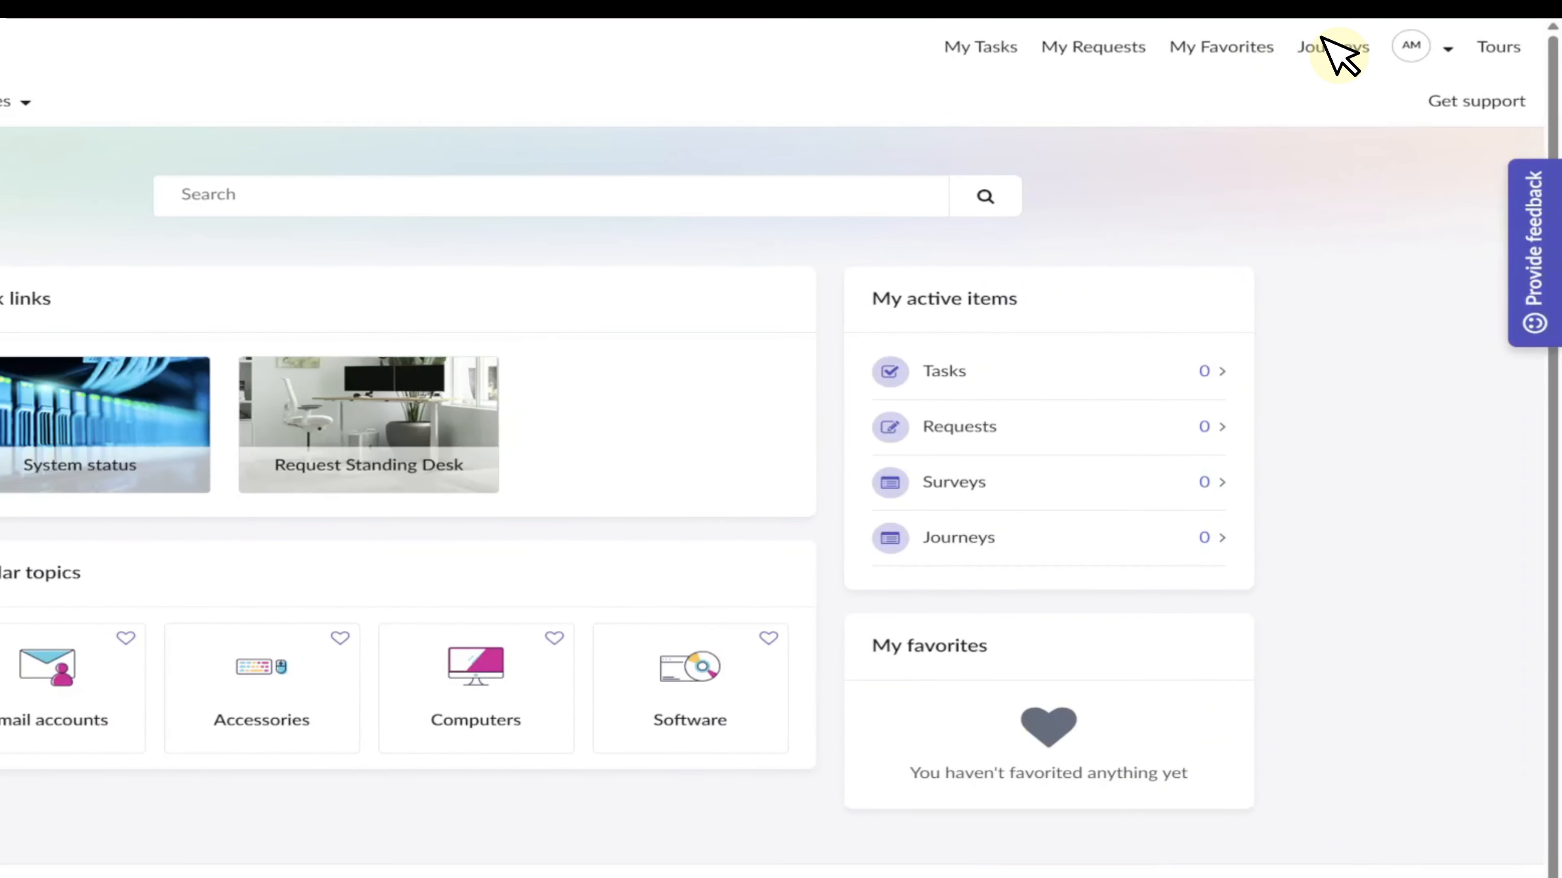
Start creating a new team journey from the New Hire Onboarding template in the employee portal.
left_click(1331, 43)
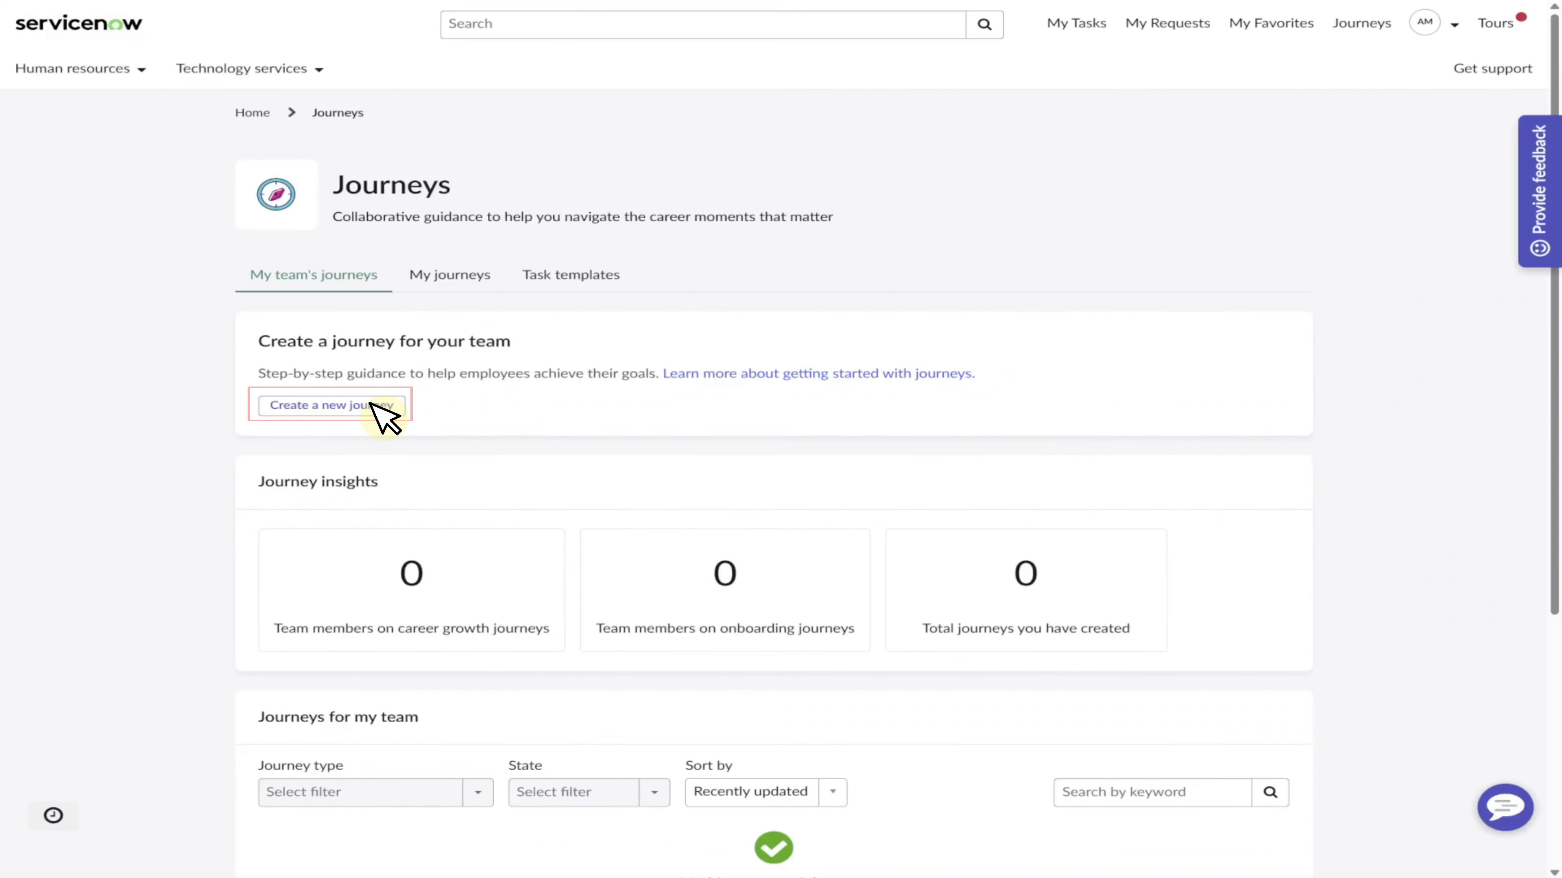
left_click(371, 404)
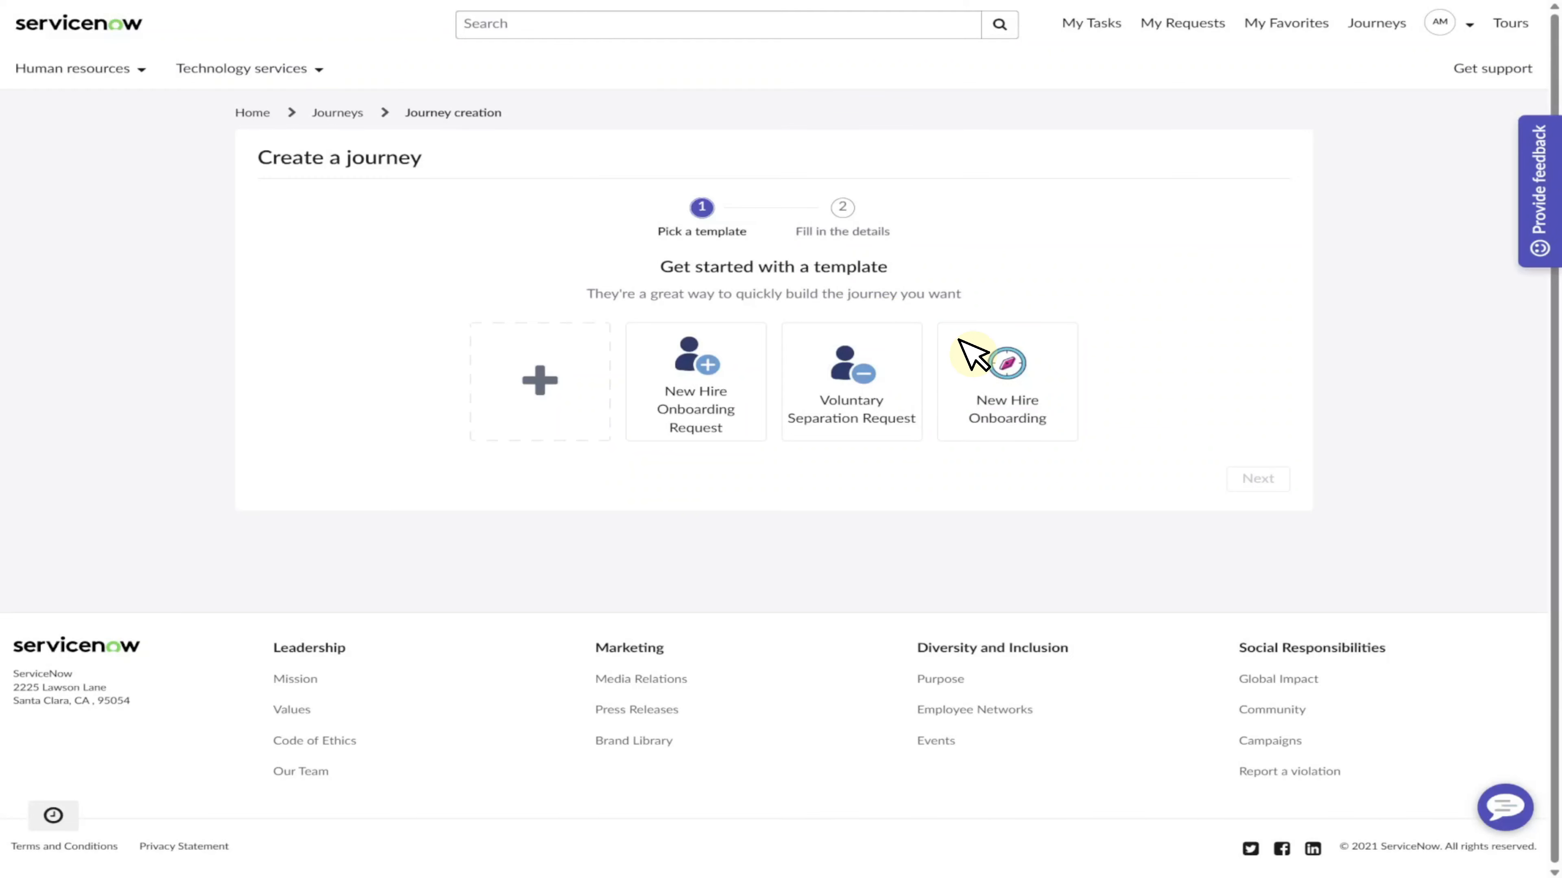
left_click(973, 355)
left_click(1257, 485)
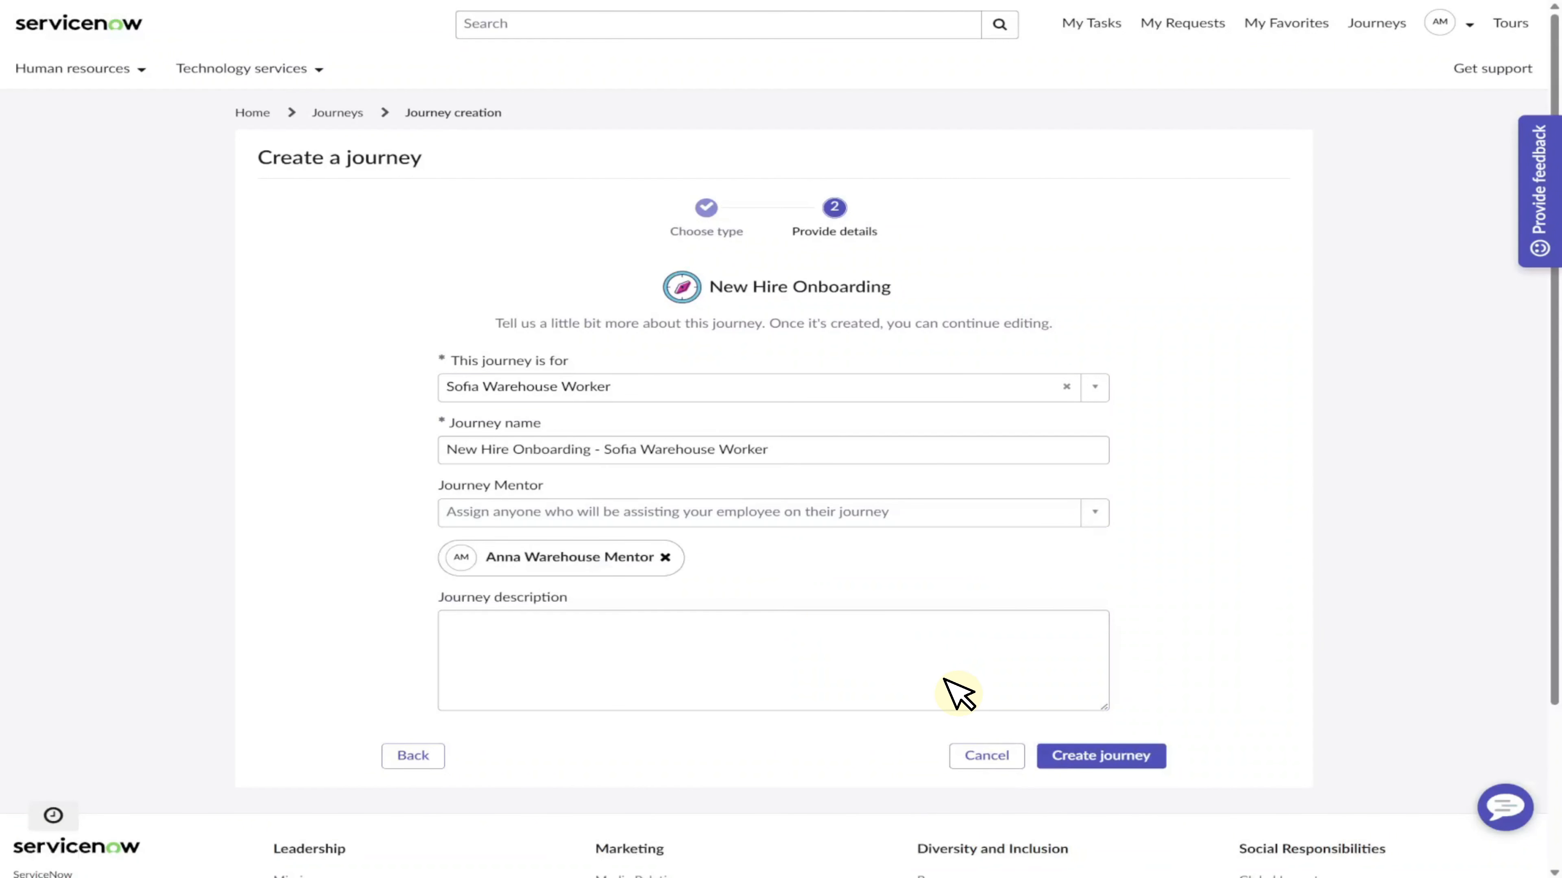
Create the New Hire Onboarding journey for the selected new hire with the assigned mentor, and publish it now.
left_click(1080, 756)
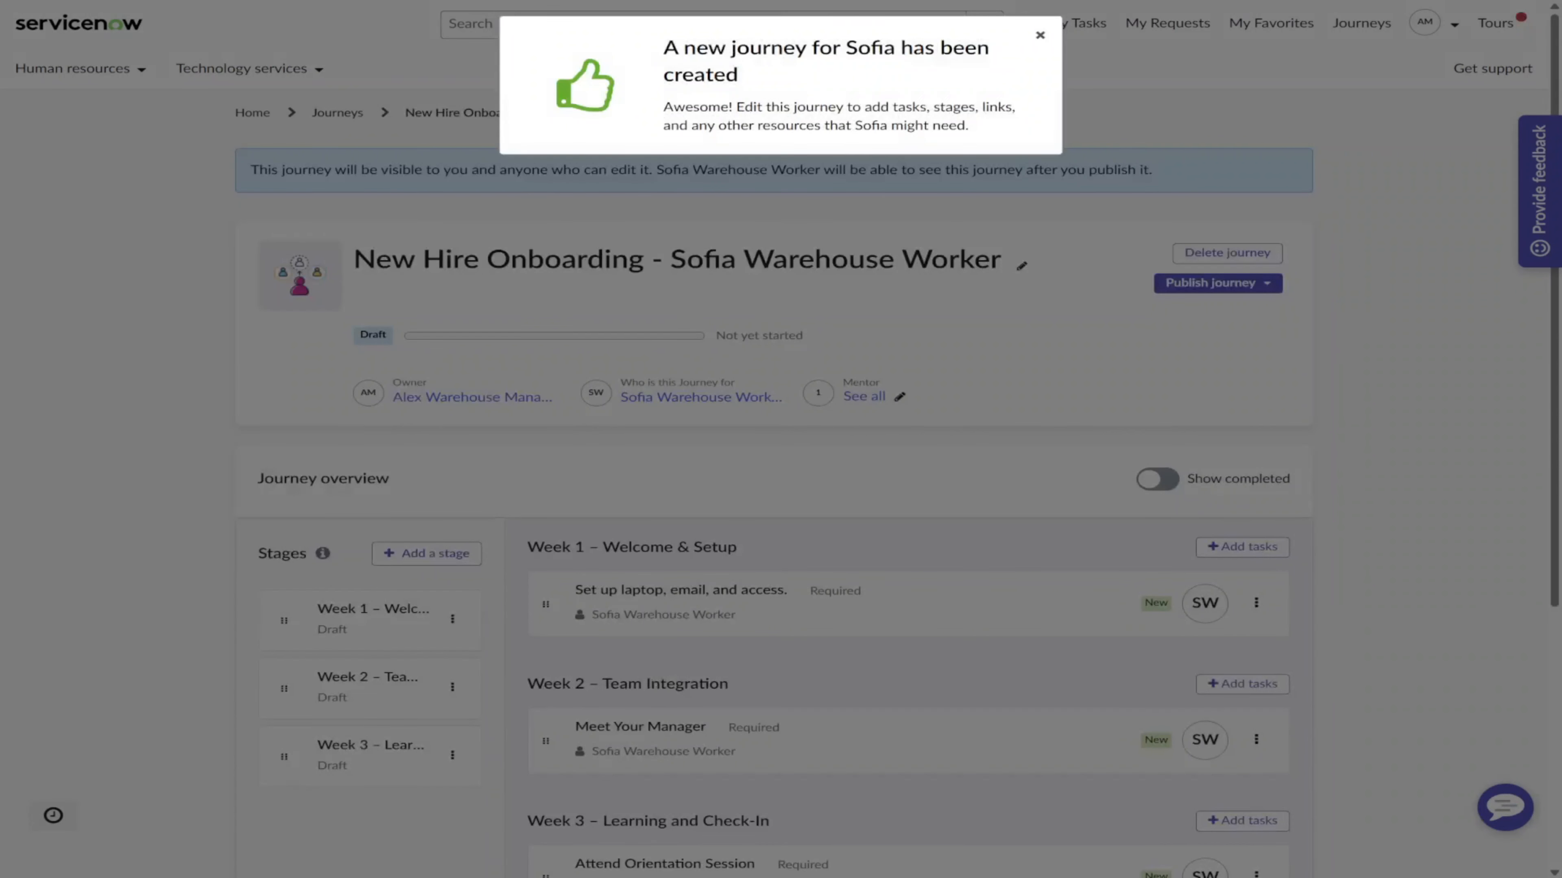
scroll(780, 439, "down", 2)
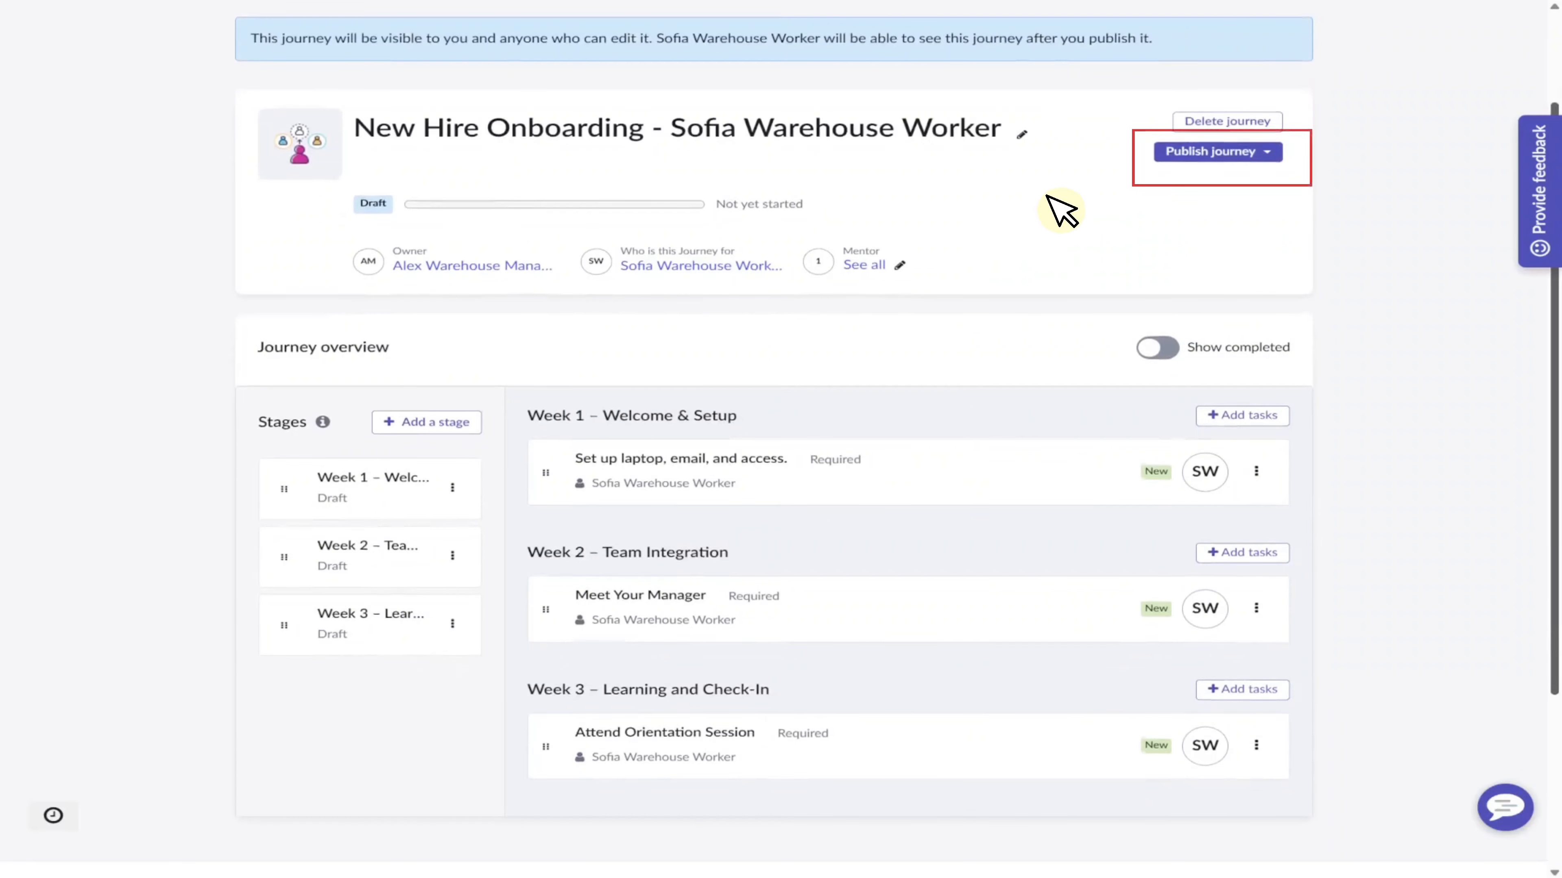
left_click(1186, 151)
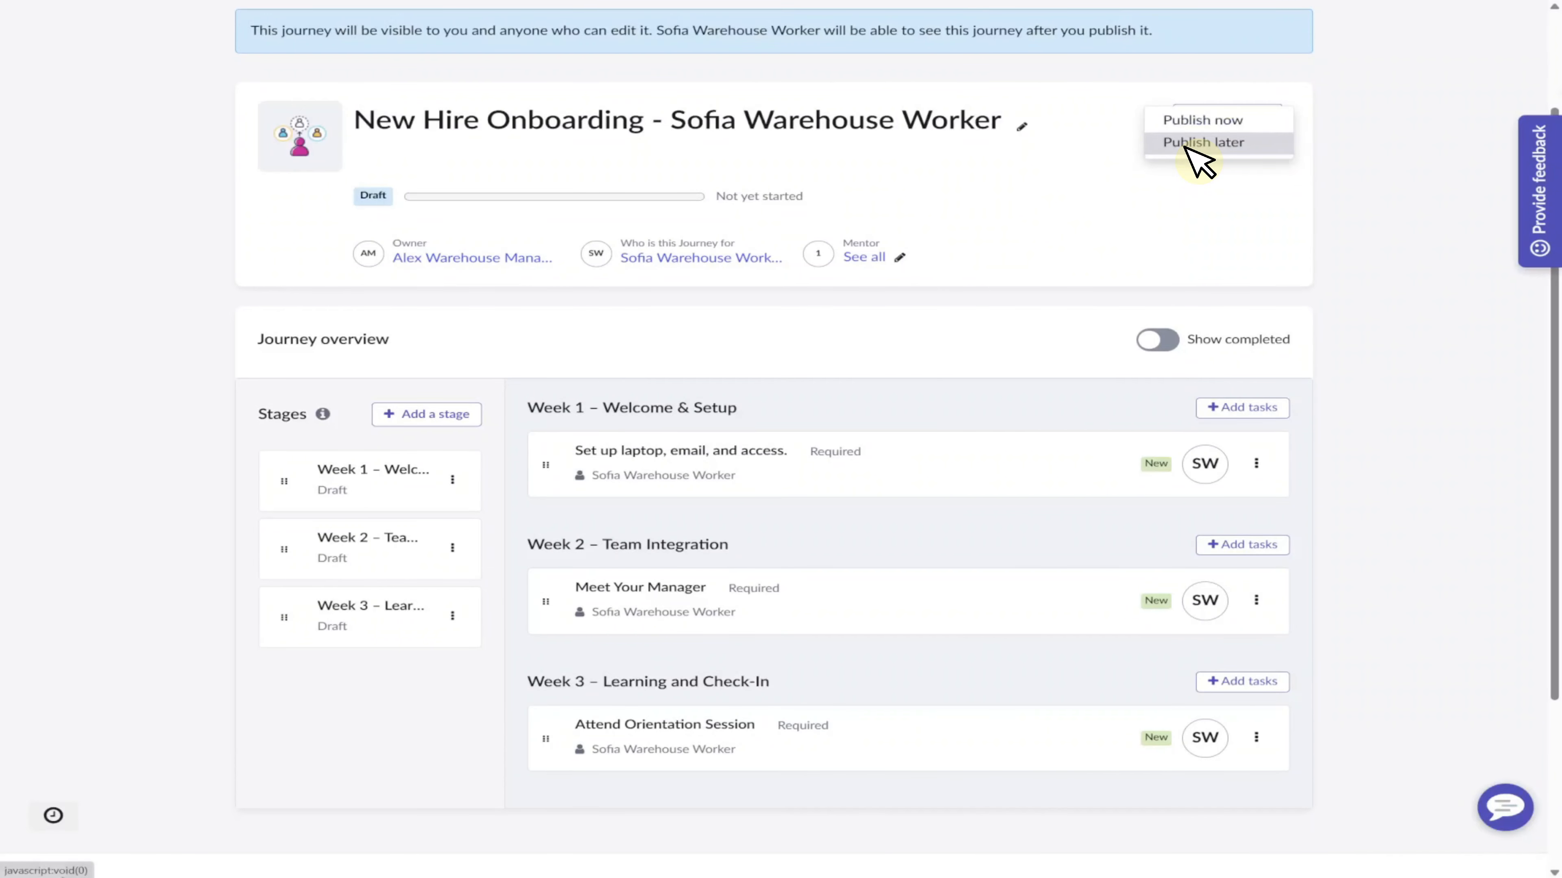
left_click(1189, 120)
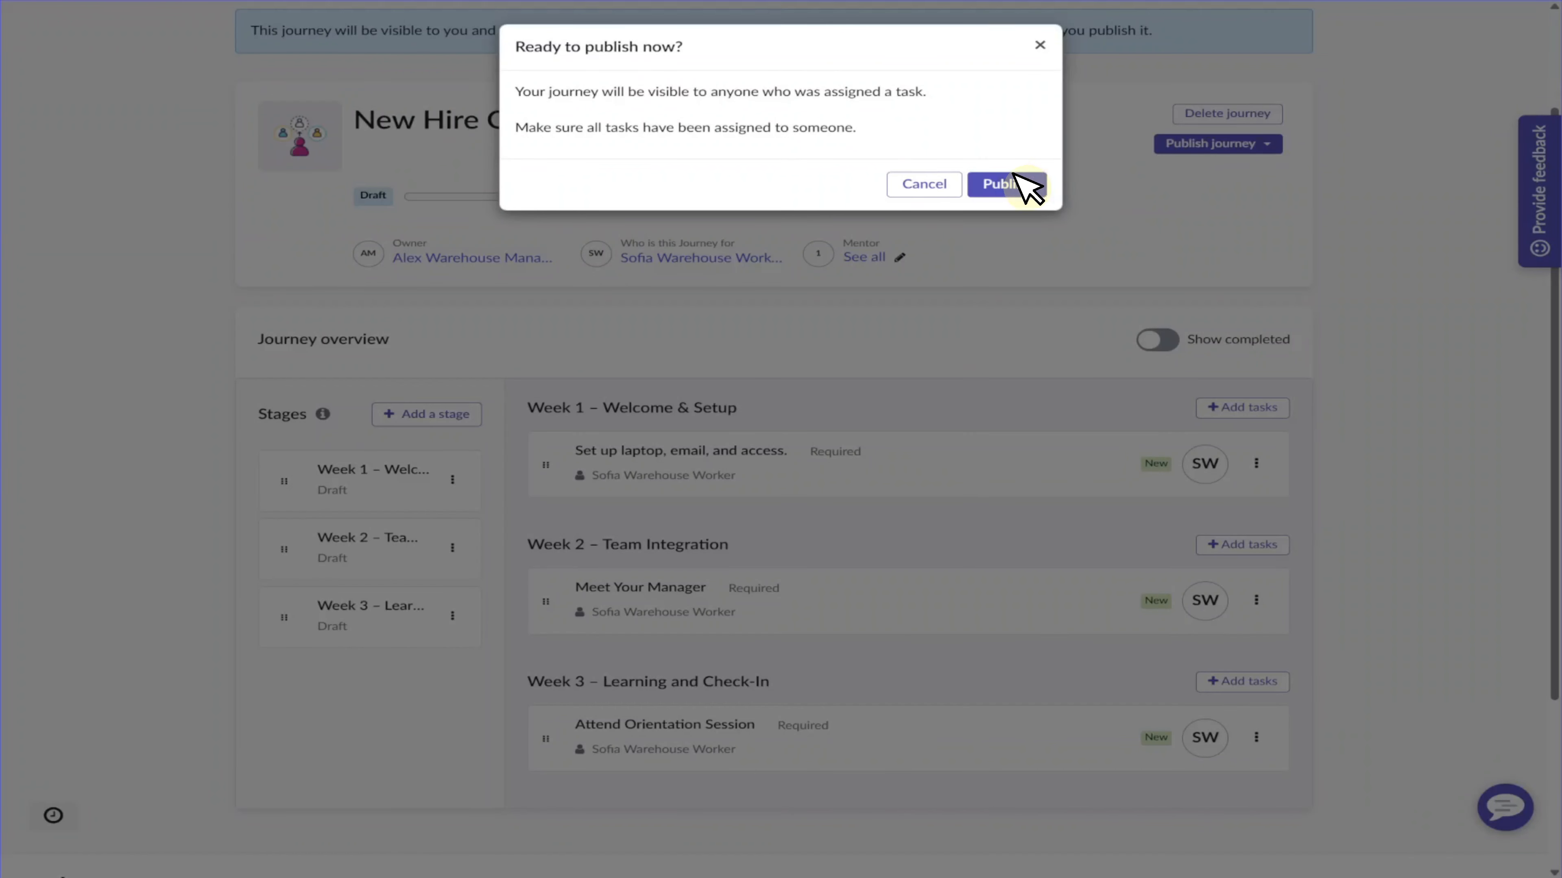
left_click(1006, 184)
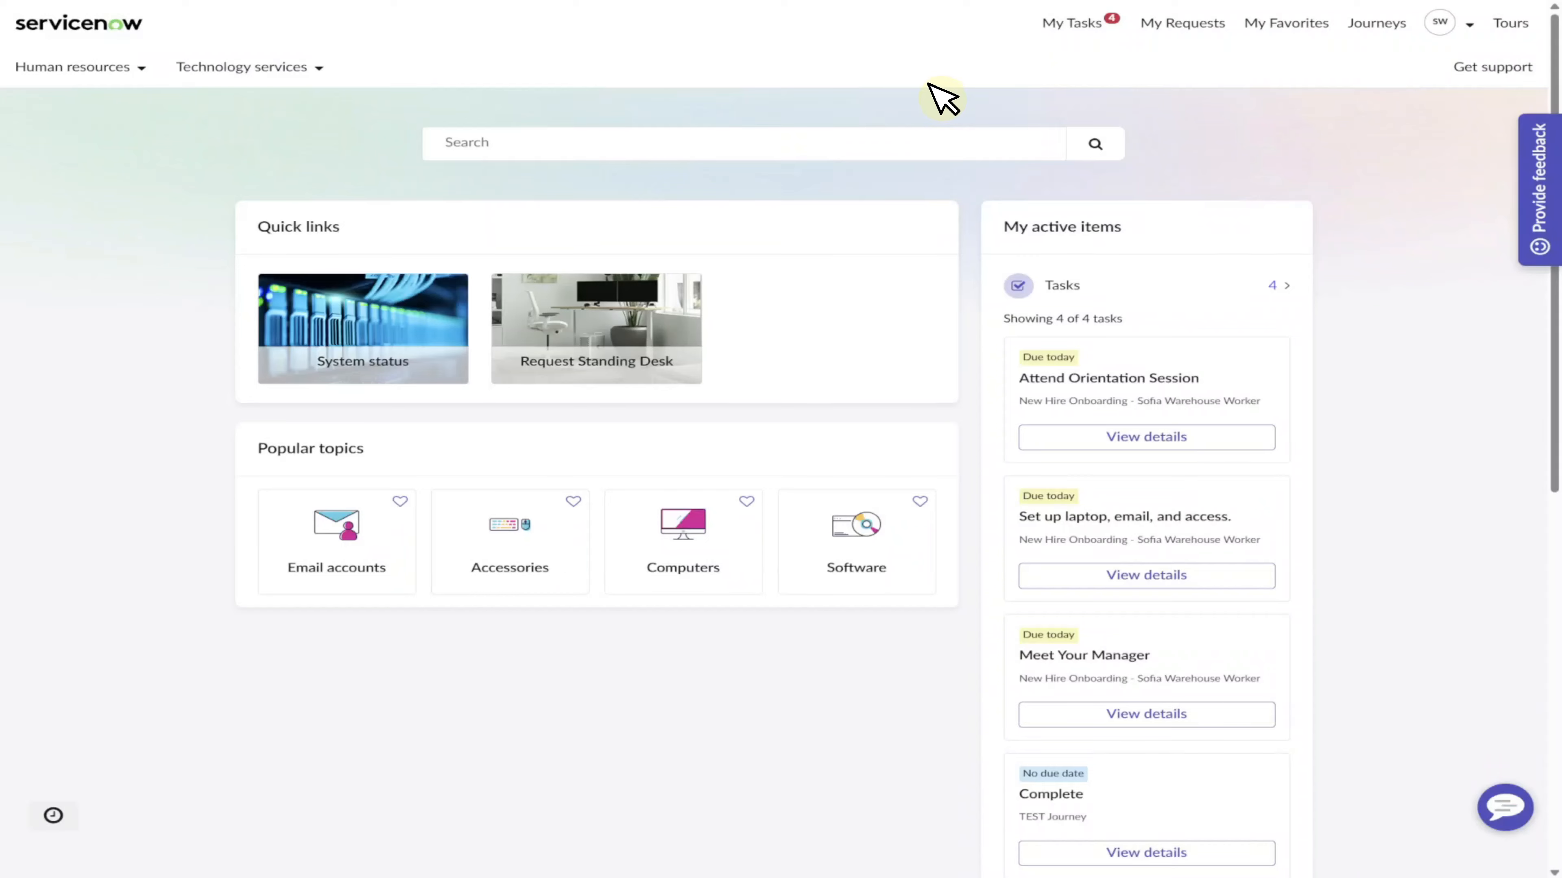
Open the new hire's published onboarding journey from Journeys and review its stages and tasks.
left_click(1377, 24)
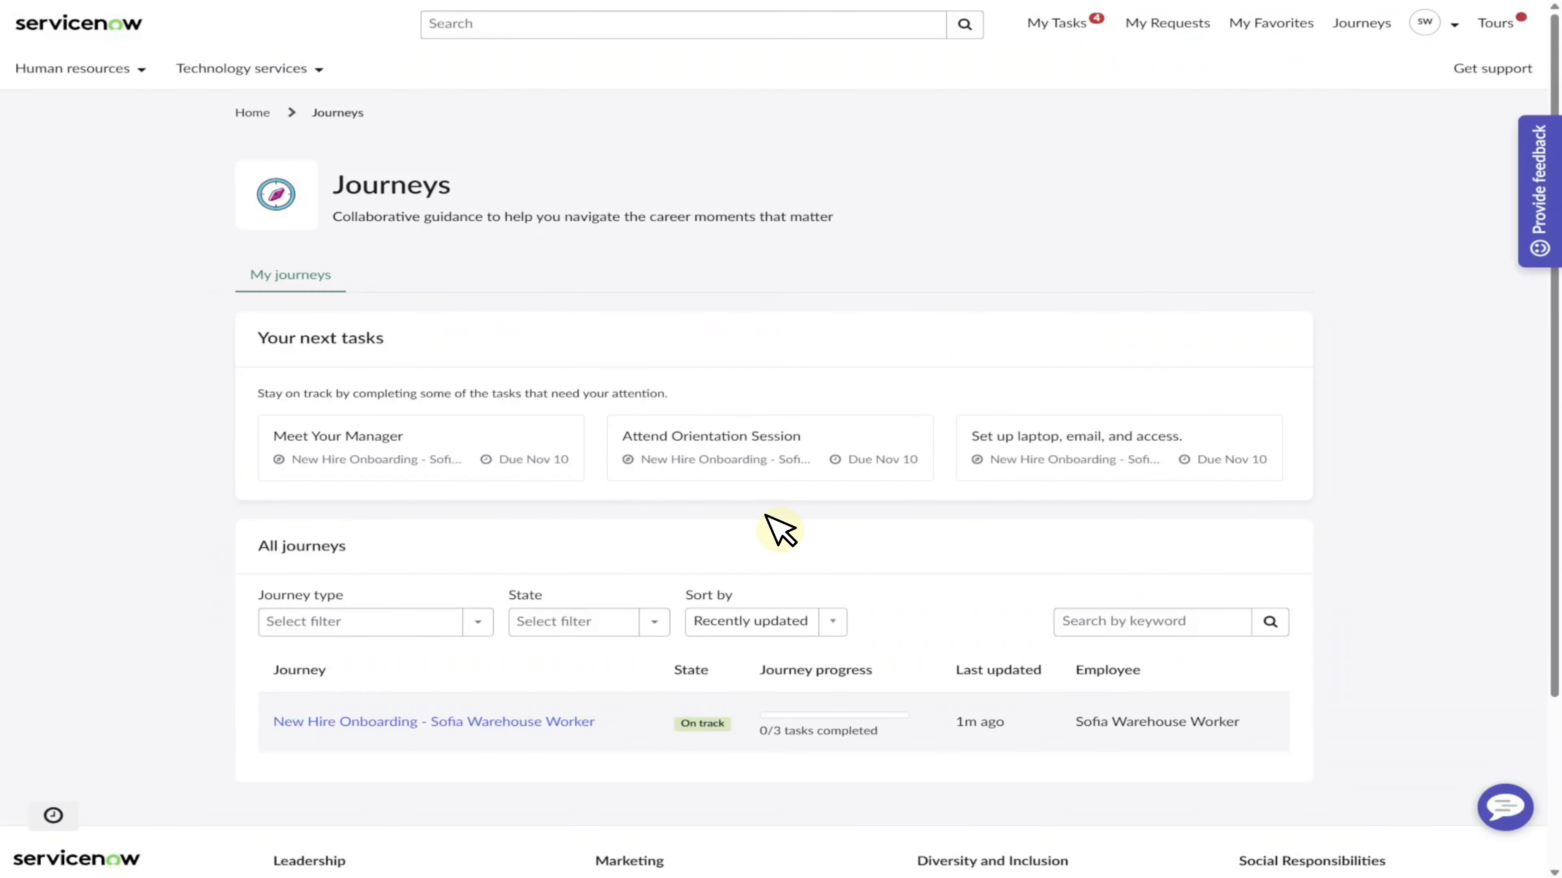
left_click(566, 724)
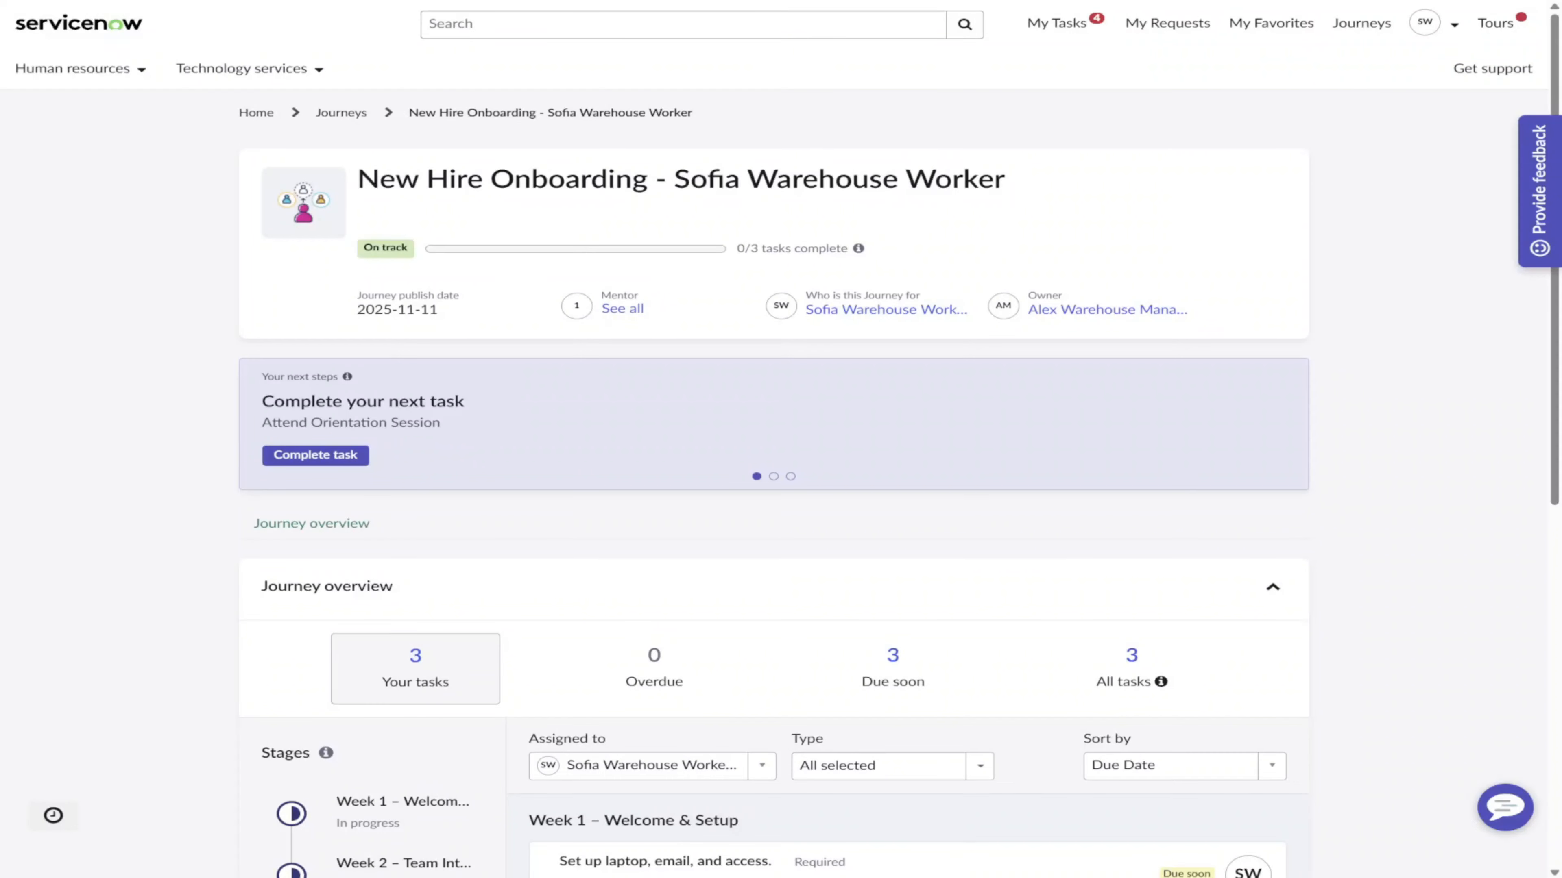
scroll(781, 439, "down", 2)
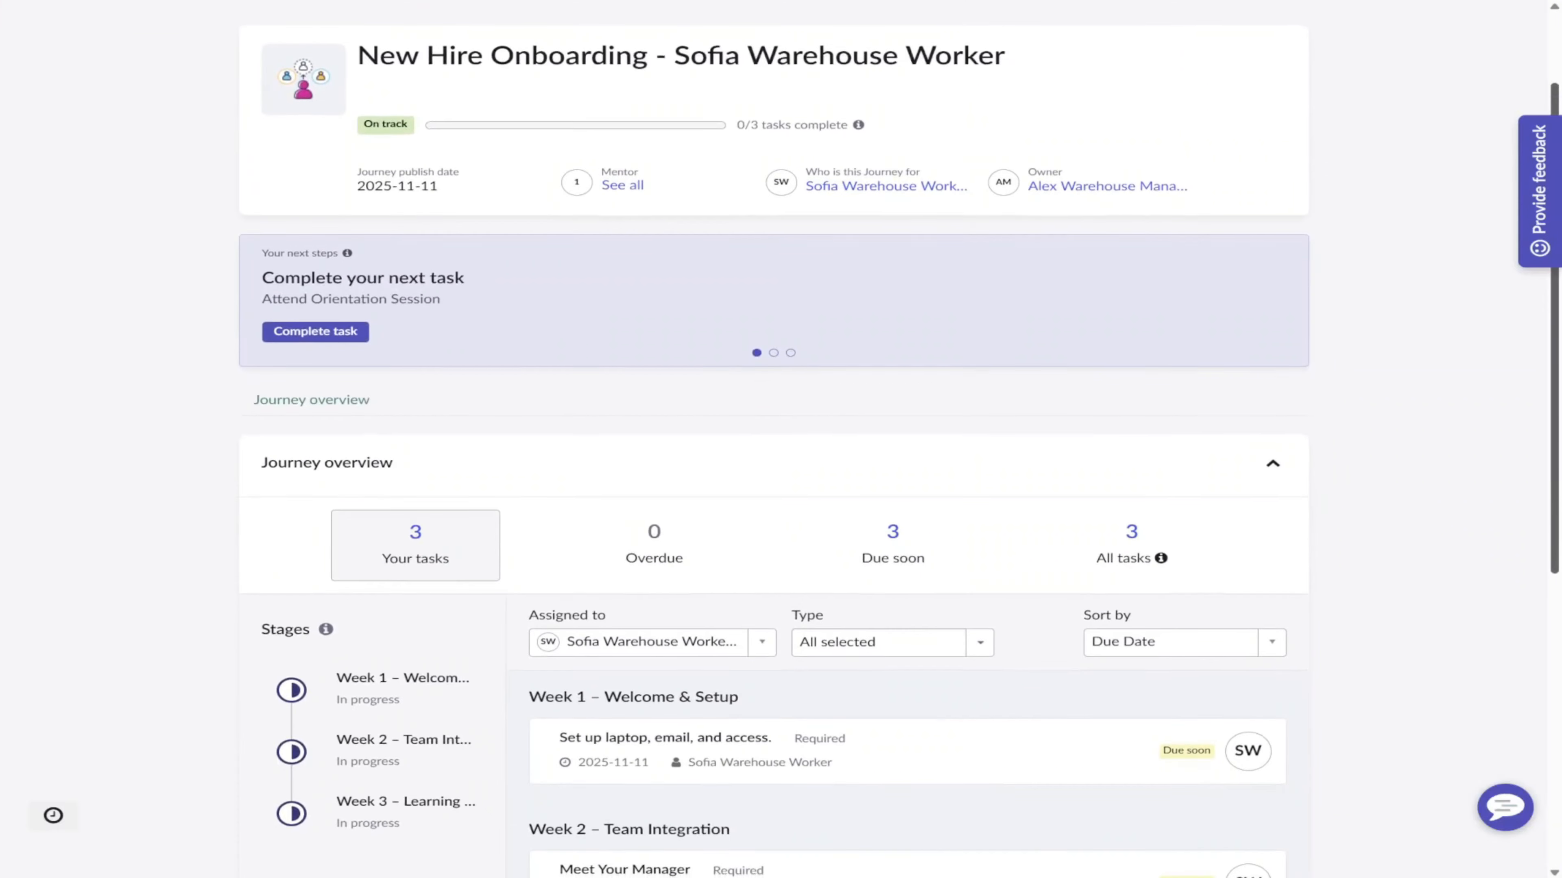
scroll(781, 439, "down", 4)
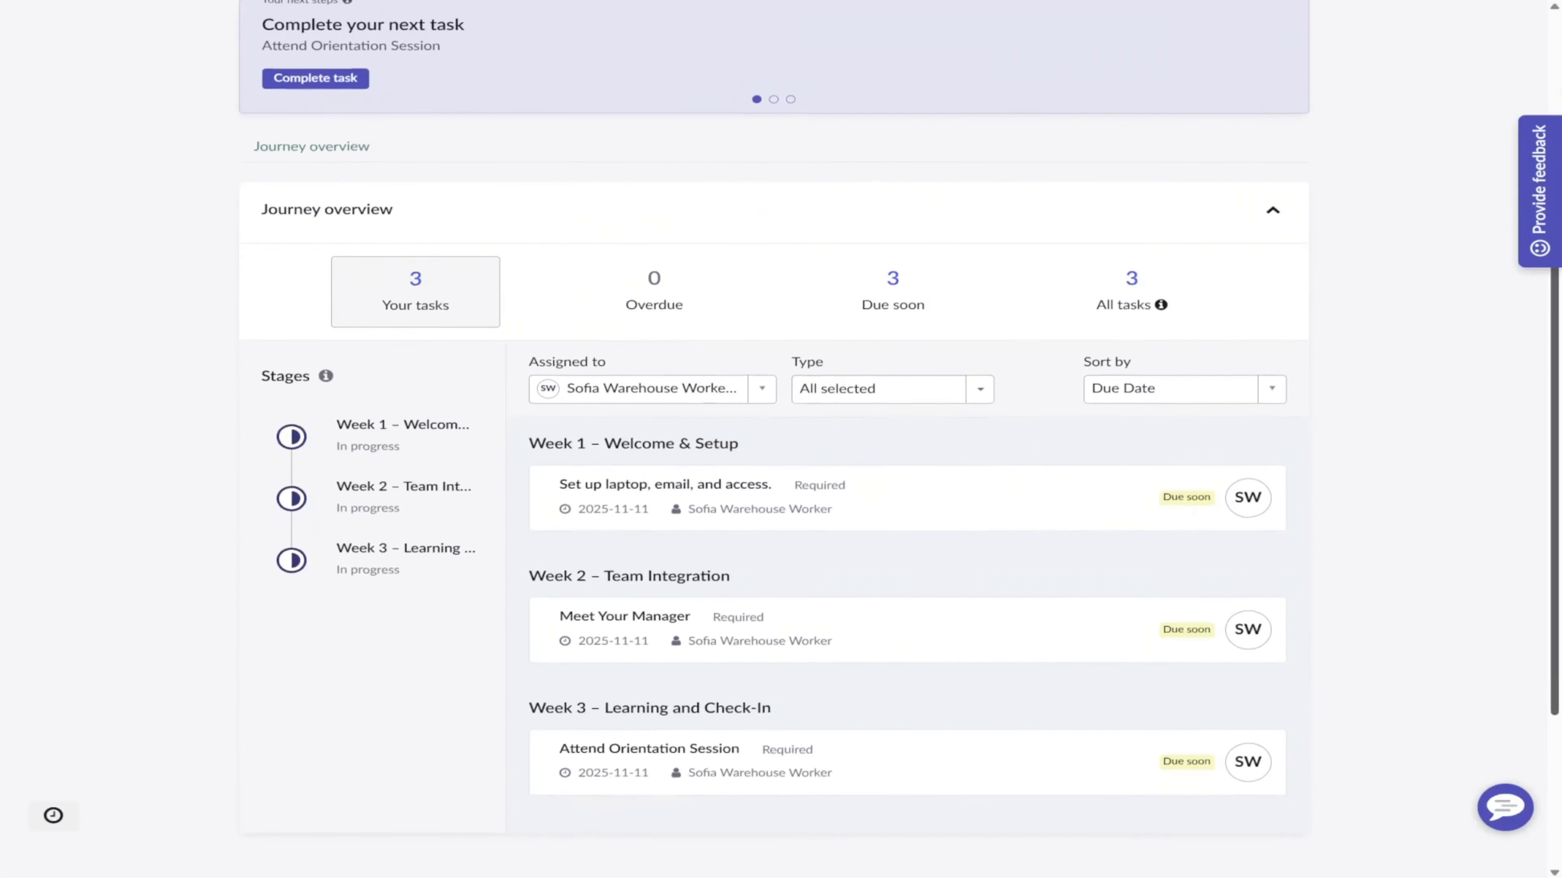
Complete the Set up laptop, email, and access task, then view the manager's involved journeys list.
left_click(661, 487)
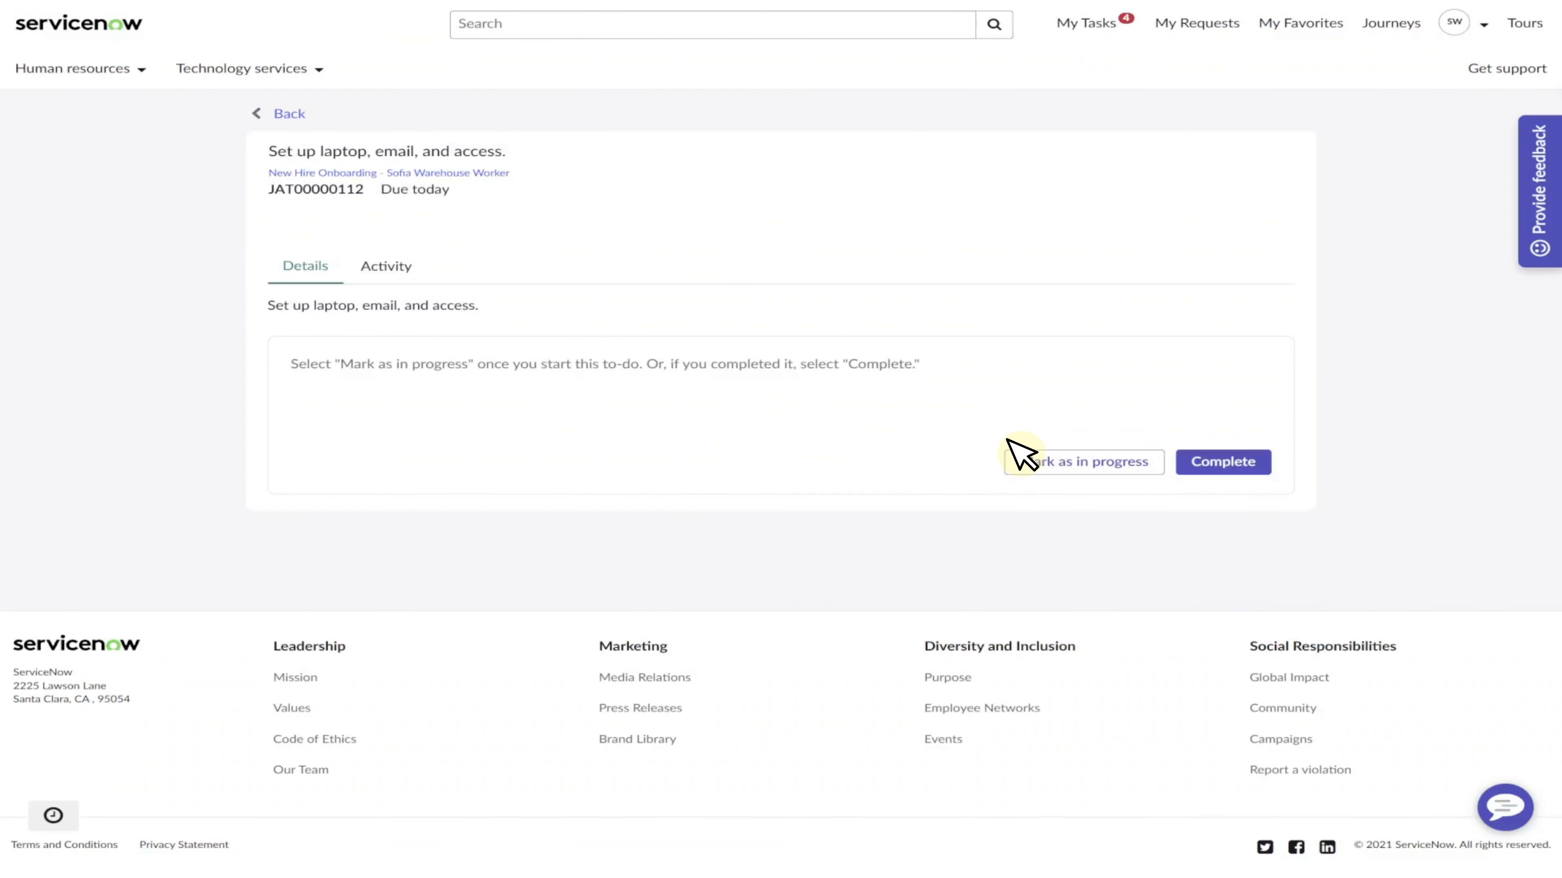
left_click(1229, 461)
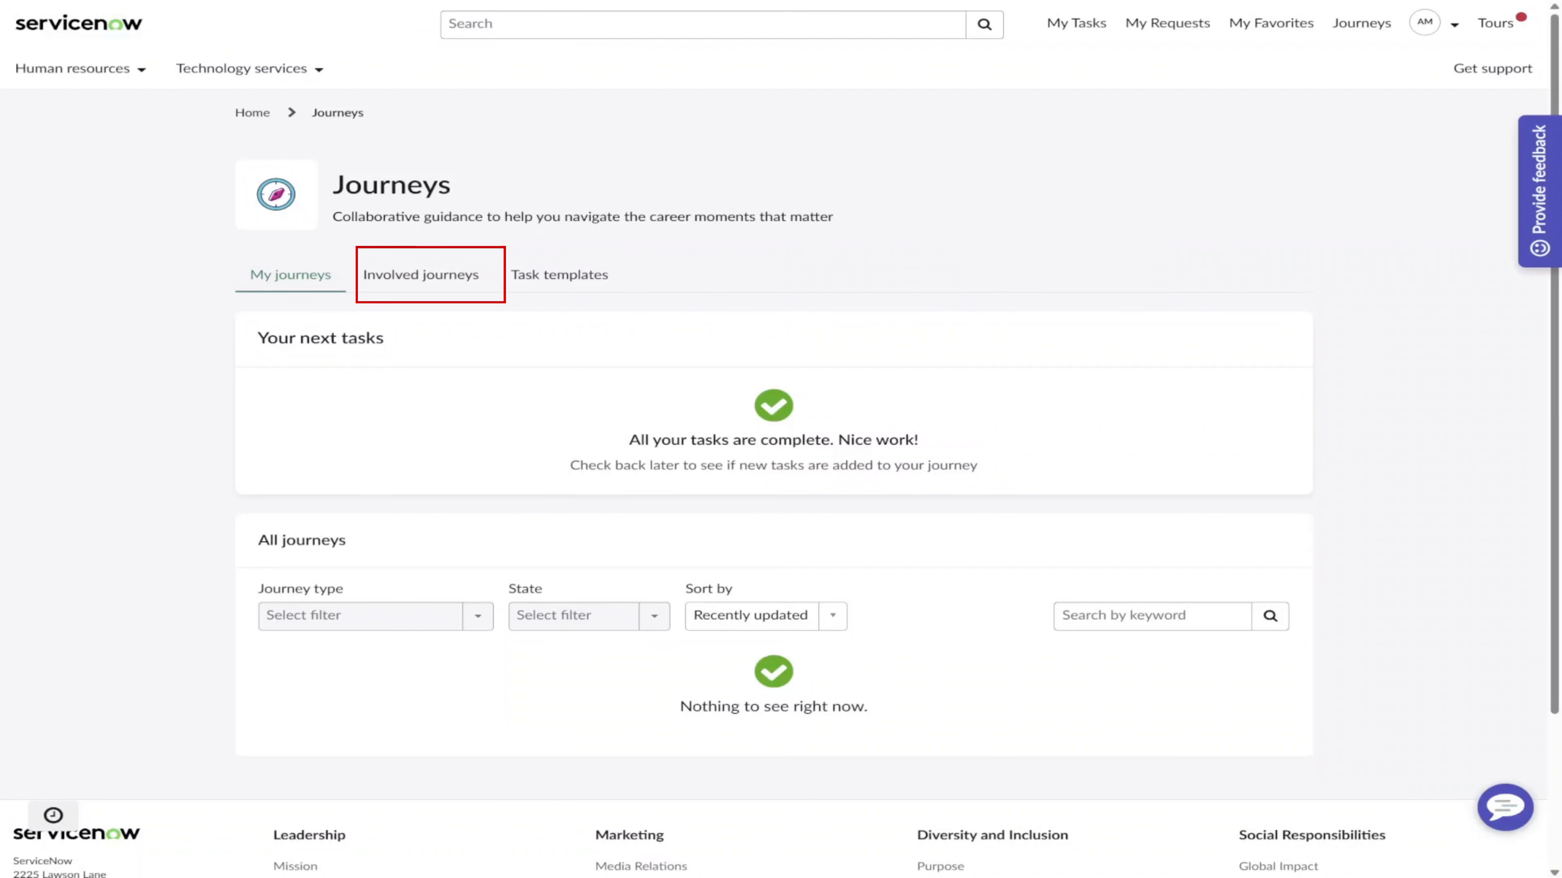
left_click(421, 275)
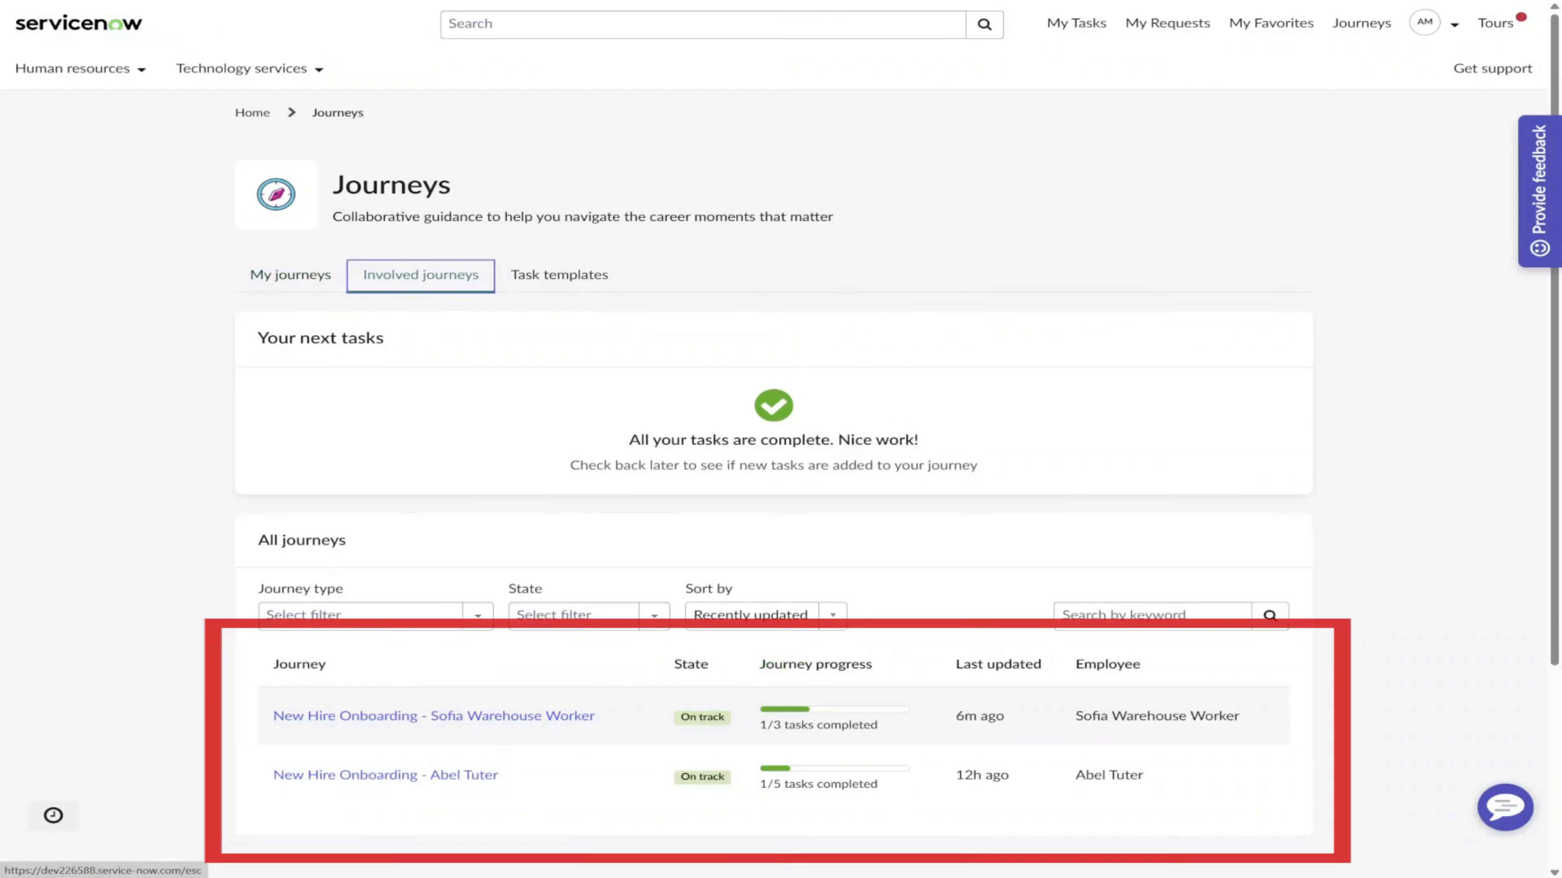